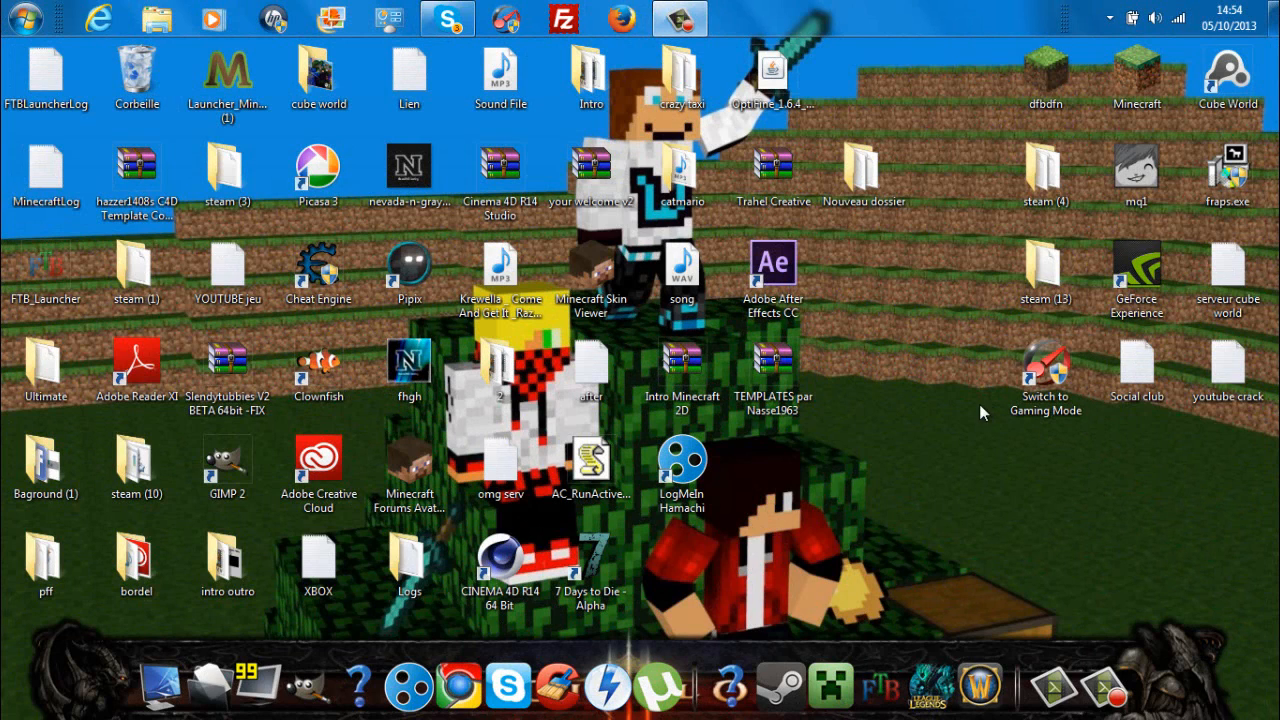
# - Move the TEMPLATES archive to a free spot on the desktop, then open it in WinRAR past the licence reminder
pyautogui.click(773, 372)
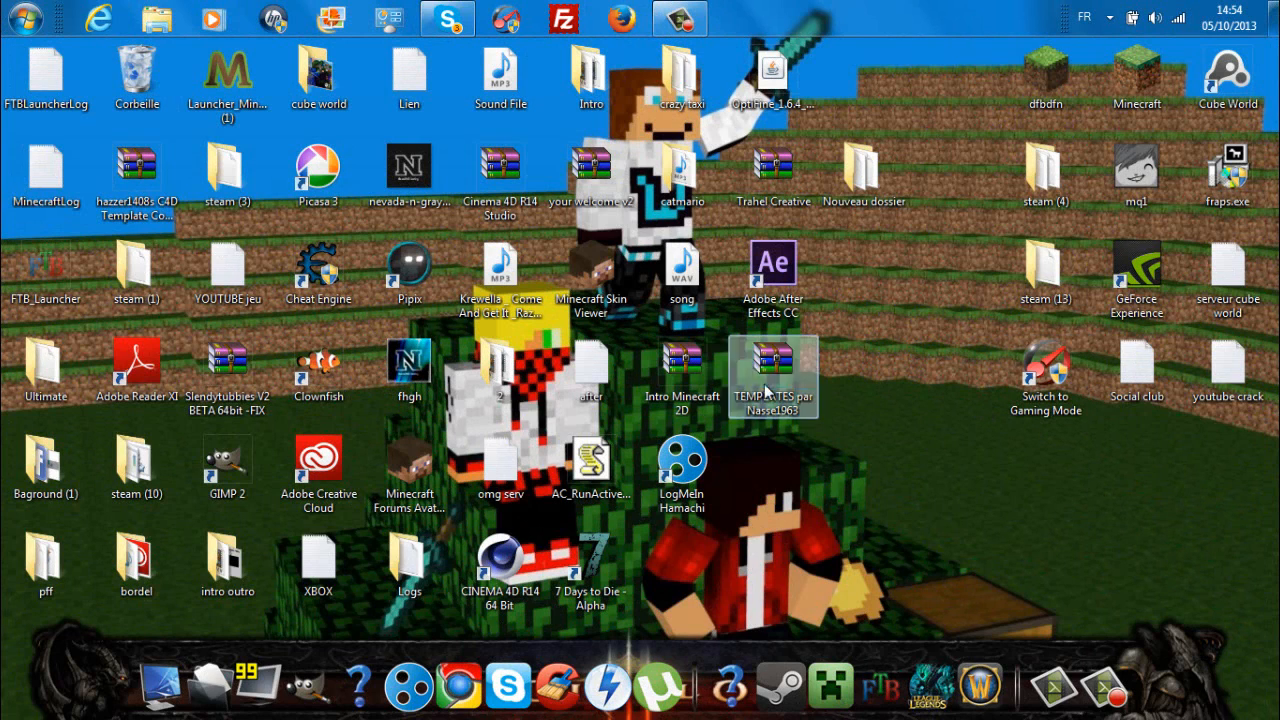
pyautogui.moveTo(776, 392); pyautogui.dragTo(958, 490)
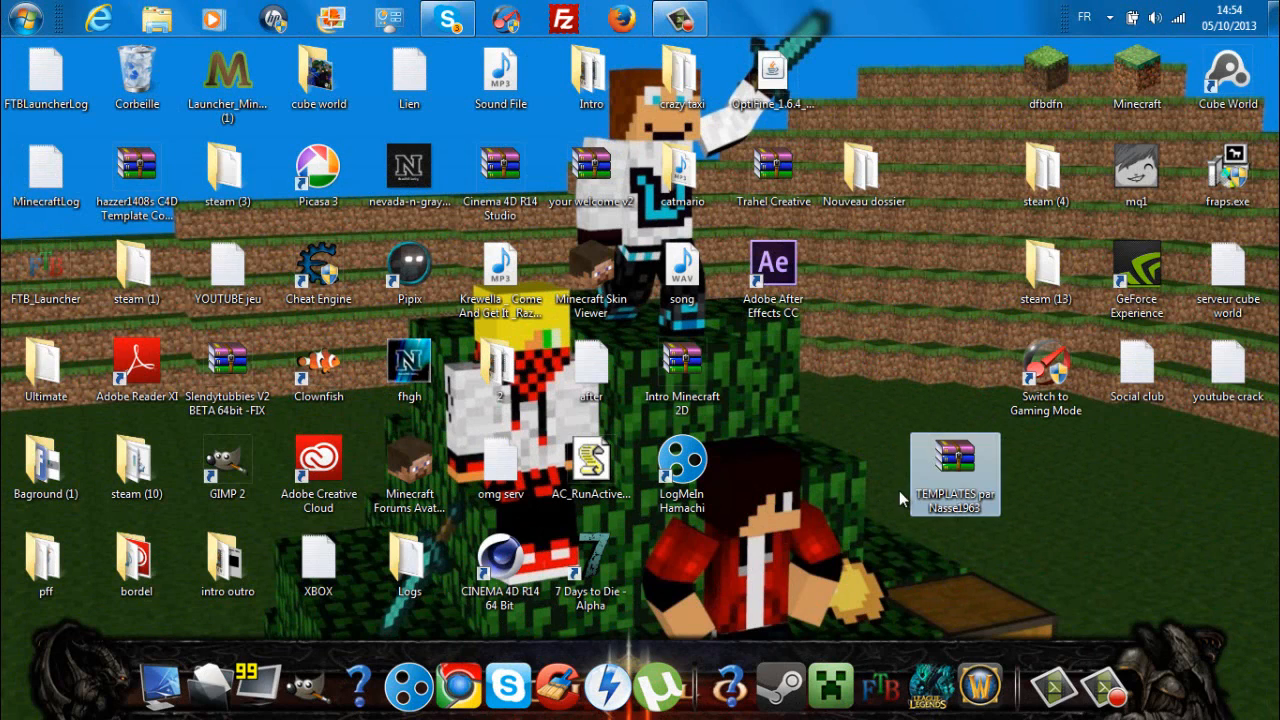
pyautogui.doubleClick(957, 481)
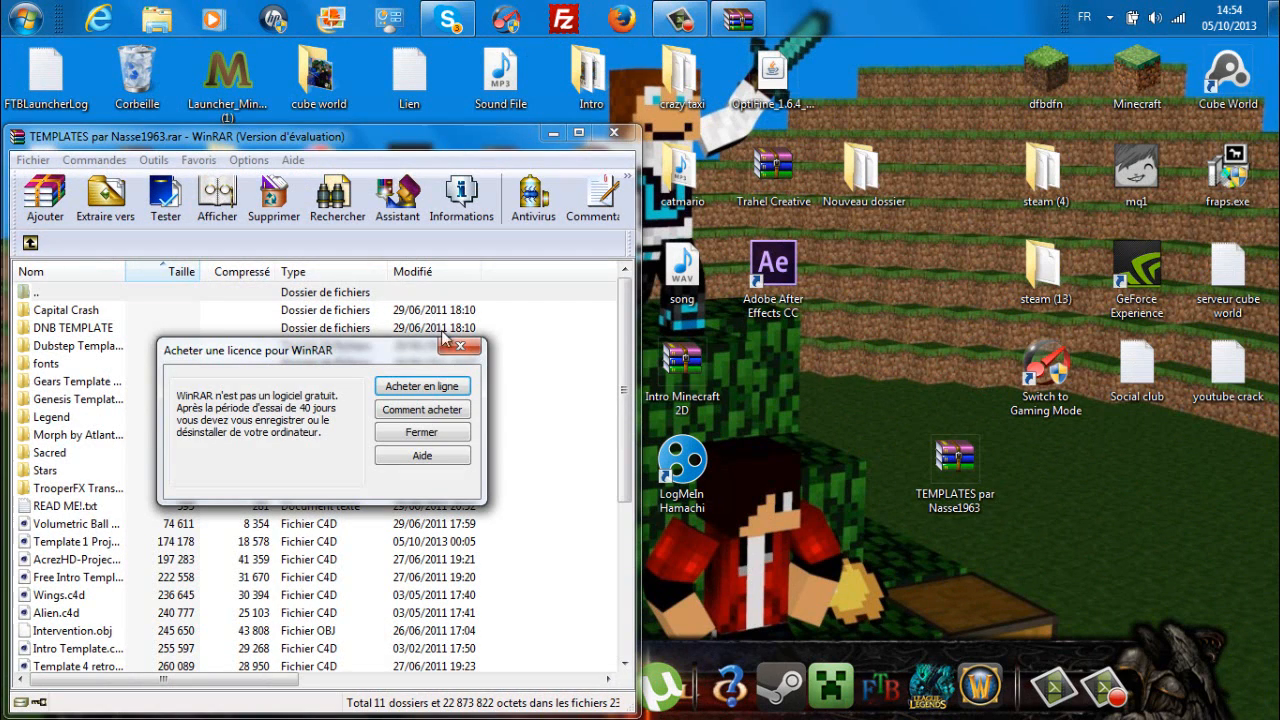
pyautogui.click(457, 351)
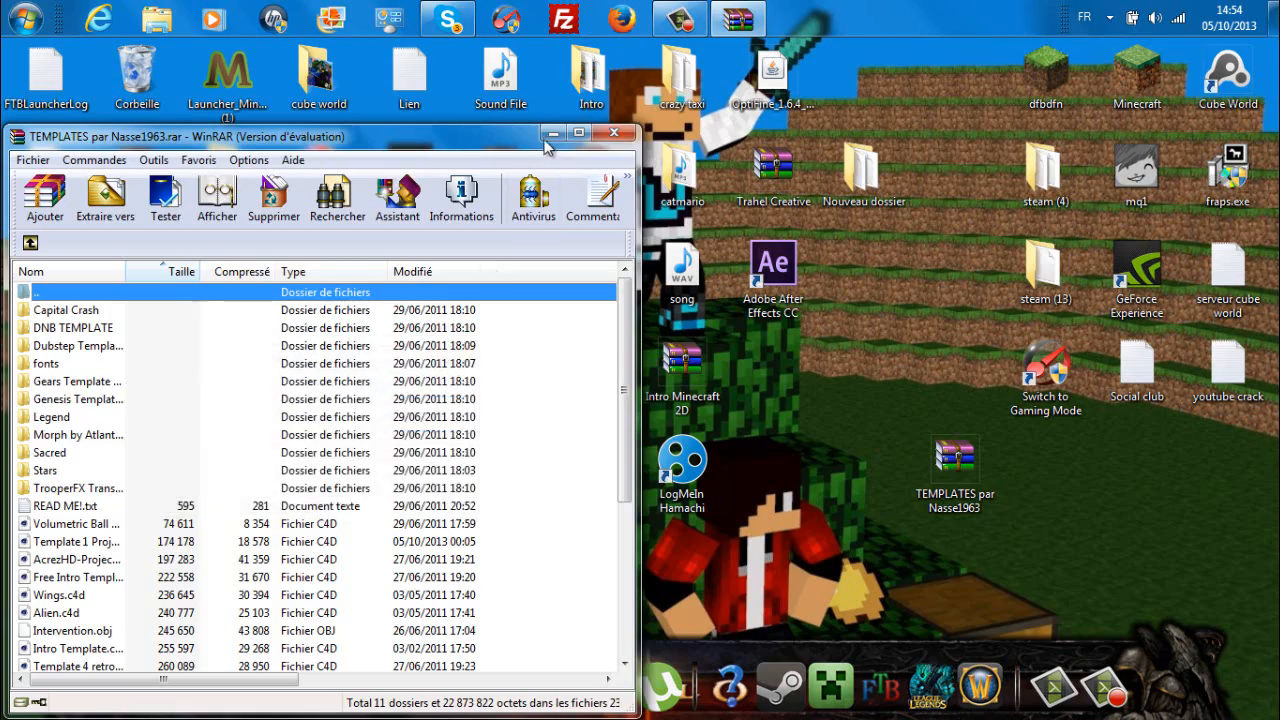
# - Maximize the WinRAR window showing the TEMPLATES archive
pyautogui.click(553, 133)
pyautogui.click(738, 18)
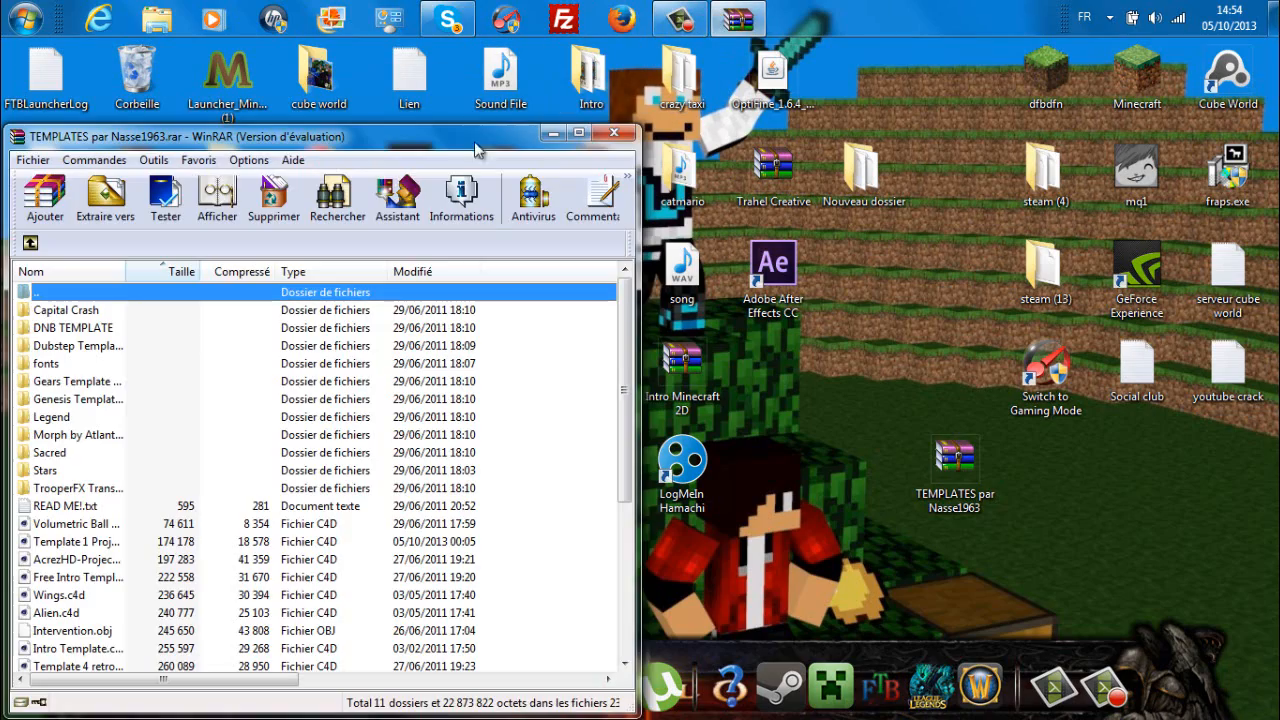
pyautogui.moveTo(465, 152); pyautogui.dragTo(643, 188)
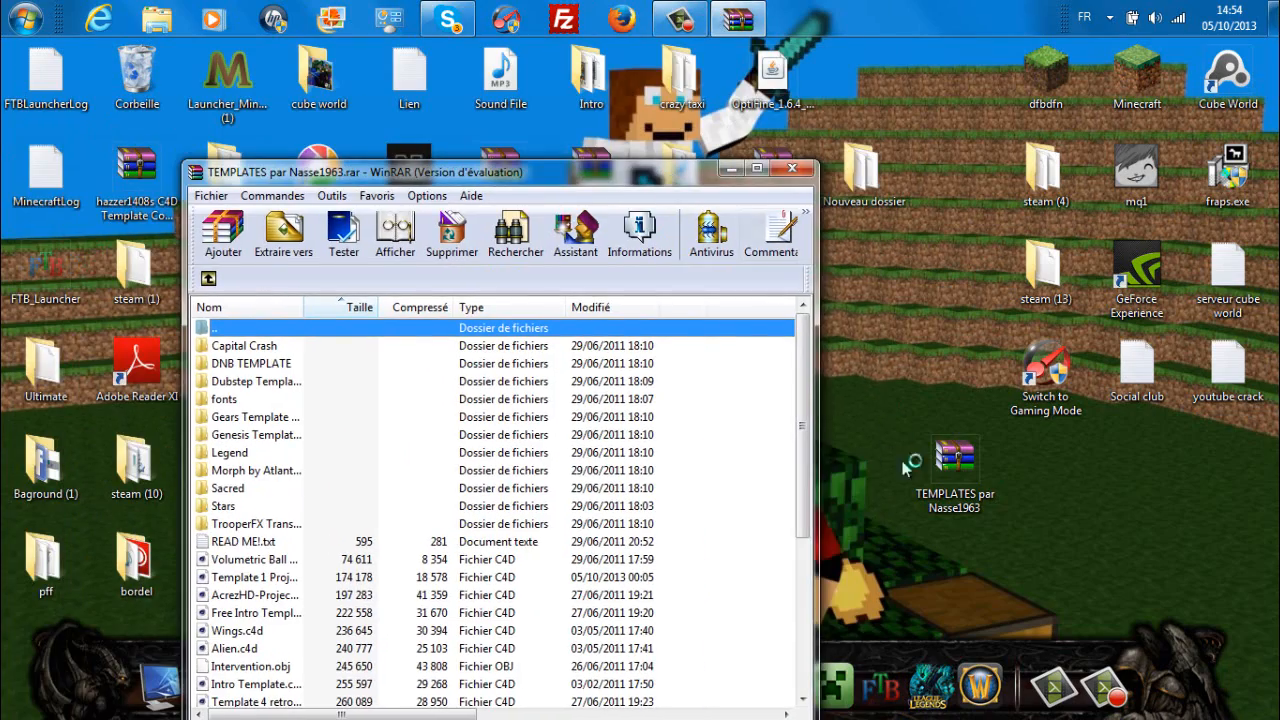
pyautogui.moveTo(685, 177); pyautogui.dragTo(713, 171)
pyautogui.click(787, 165)
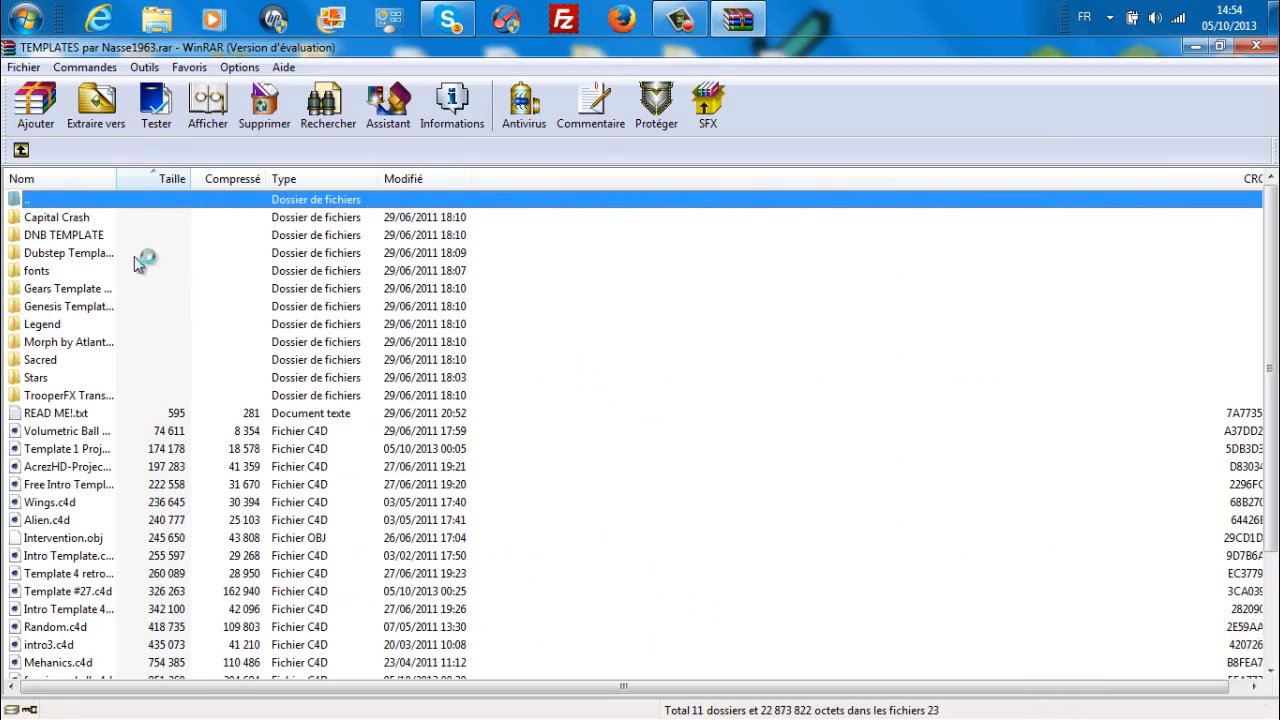
# - Look through the archive's list of template folders and C4D files, including the Capital Crash folder
pyautogui.scroll(-3, 110, 290)
pyautogui.scroll(3, 90, 290)
pyautogui.scroll(-3, 85, 310)
pyautogui.scroll(3, 80, 335)
pyautogui.click(38, 236)
pyautogui.click(40, 256)
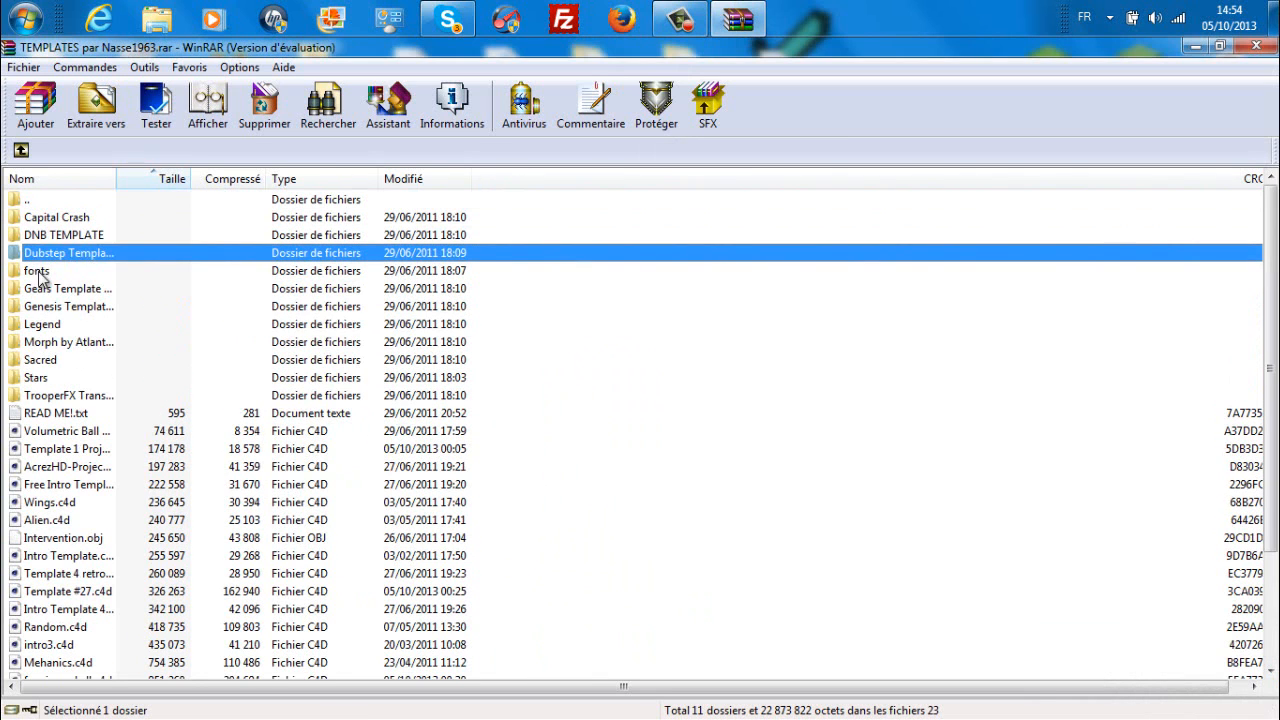
pyautogui.doubleClick(40, 235)
pyautogui.doubleClick(43, 203)
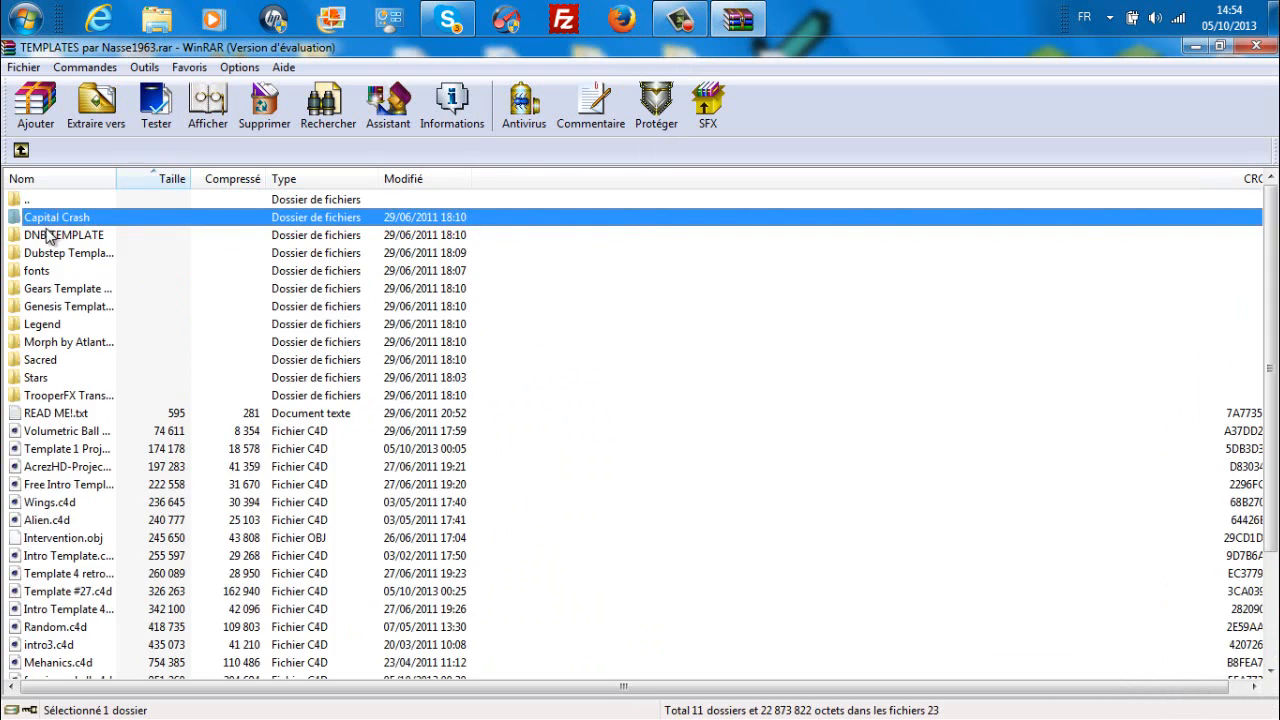
# - Open the DNB TEMPLATE folder and examine its After Effects project, MP3 and C4D files
pyautogui.doubleClick(50, 236)
pyautogui.click(52, 256)
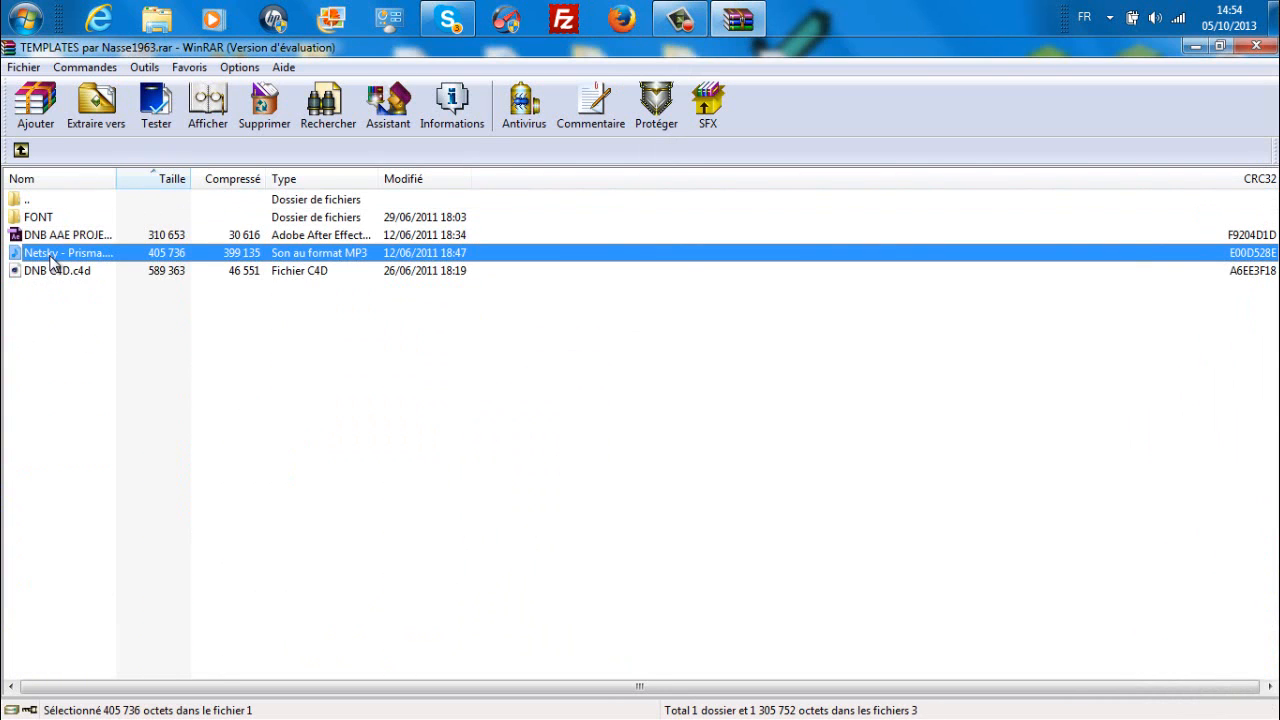
pyautogui.click(52, 237)
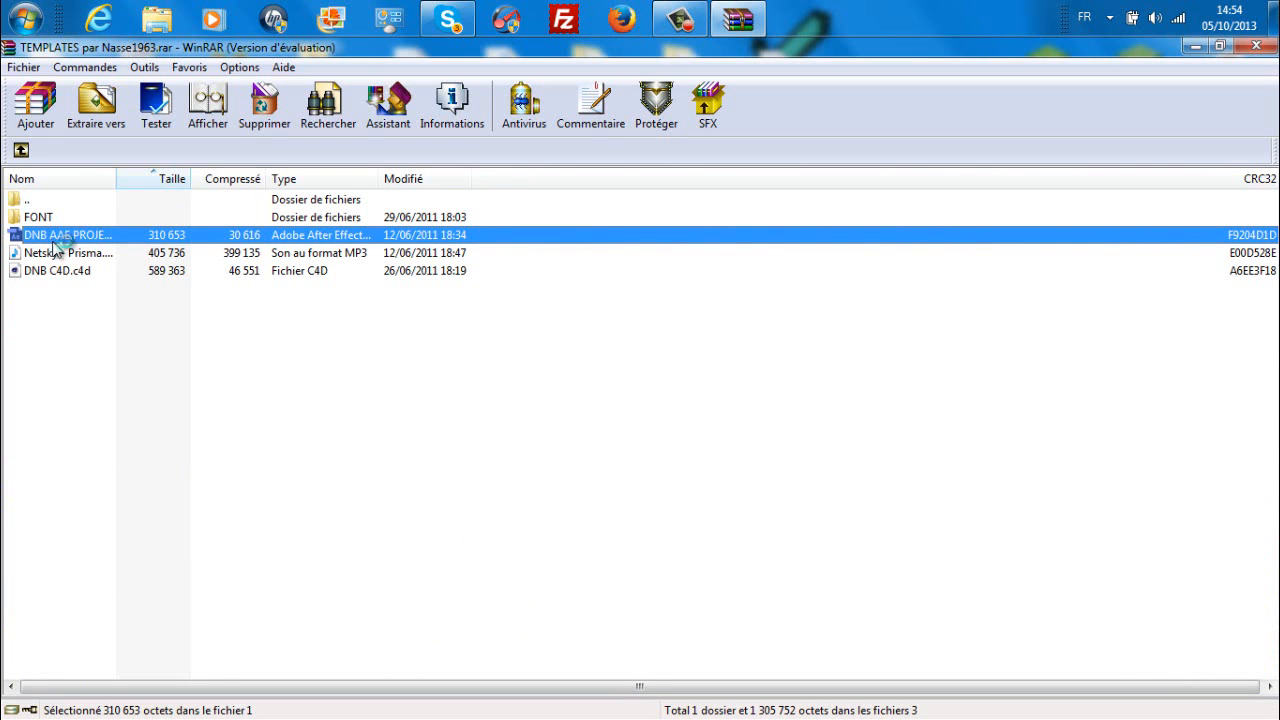
pyautogui.click(65, 272)
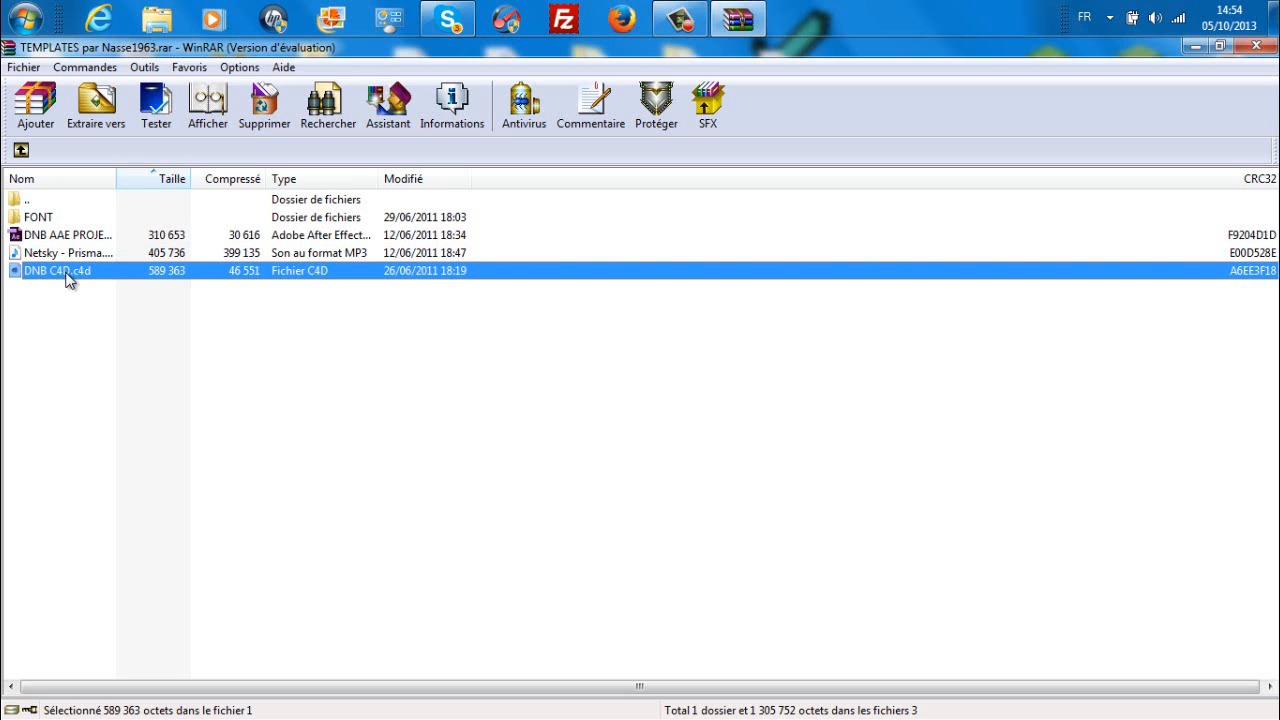
# - View the illegal preview image from the FONT subfolder at a larger zoom, then close the viewer
pyautogui.doubleClick(59, 218)
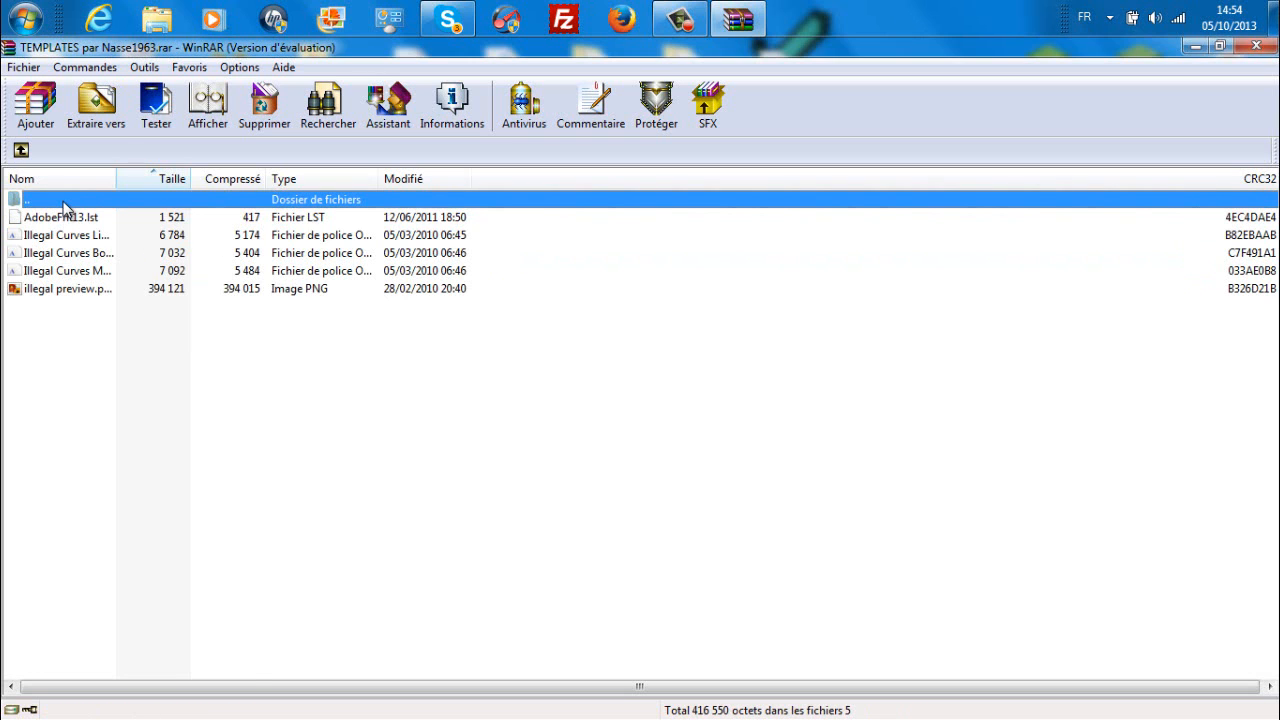
pyautogui.click(65, 290)
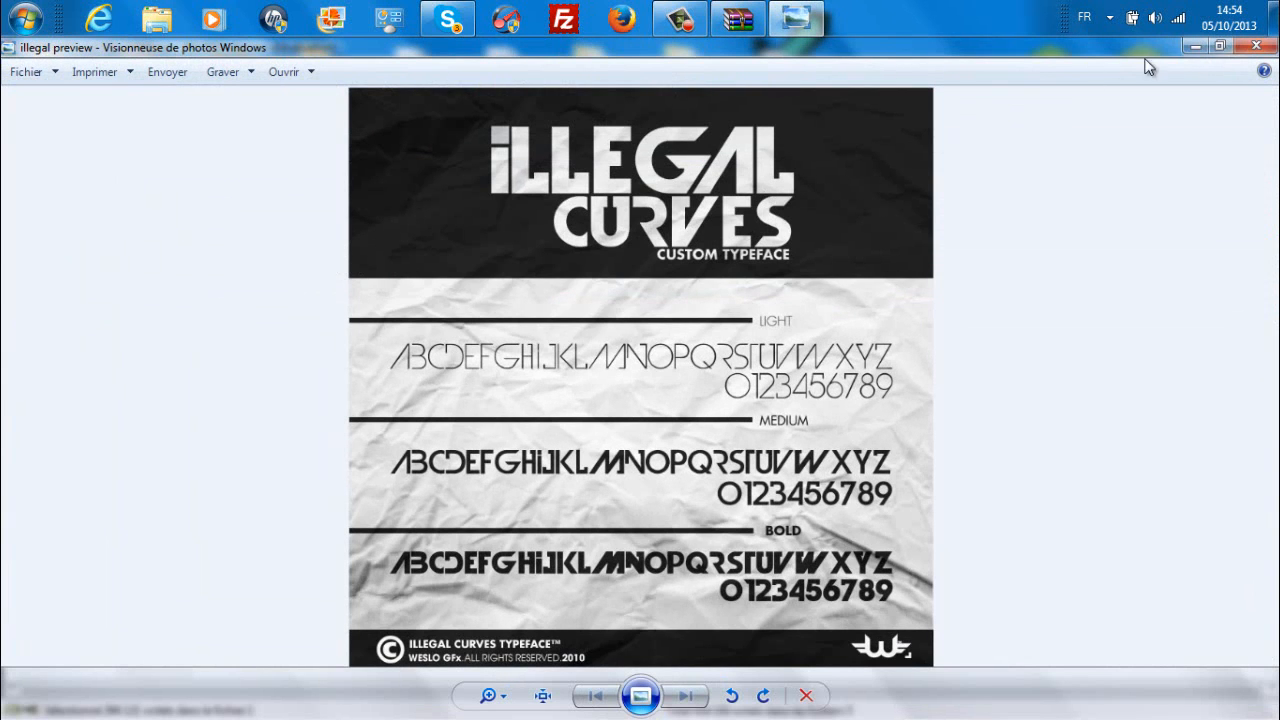
pyautogui.scroll(3, 708, 474)
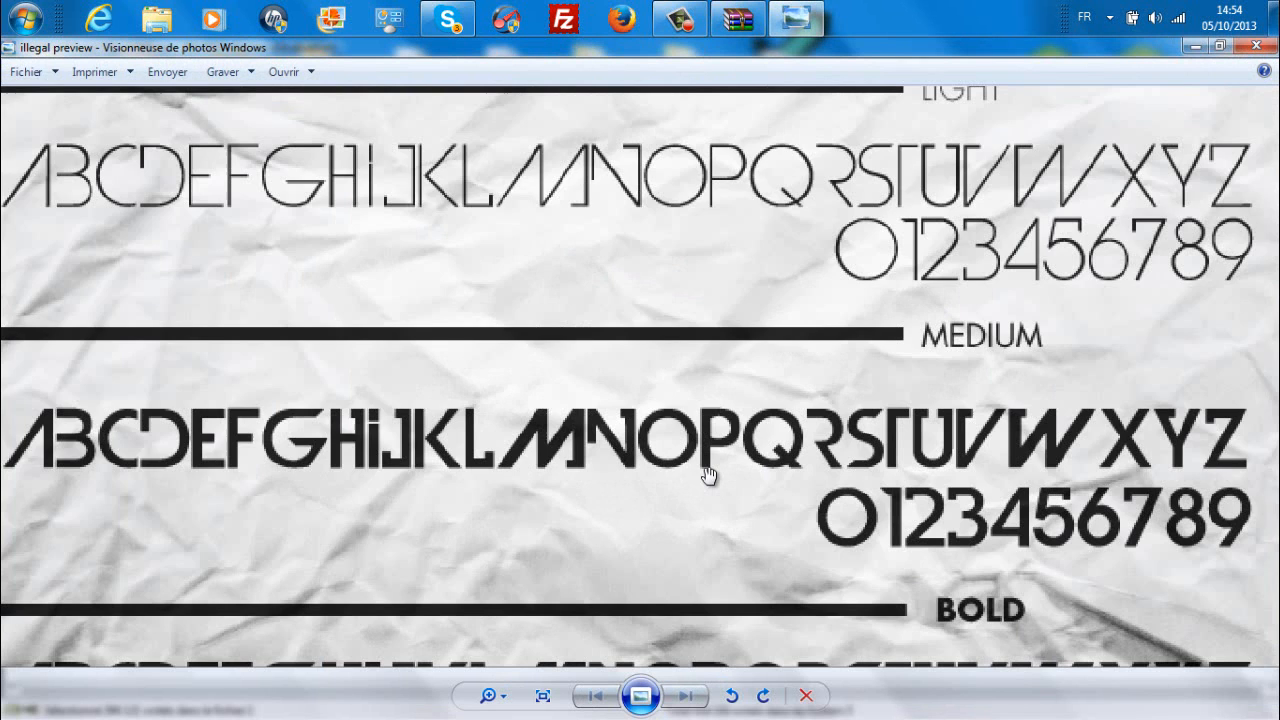
pyautogui.scroll(-3, 708, 474)
pyautogui.click(1256, 46)
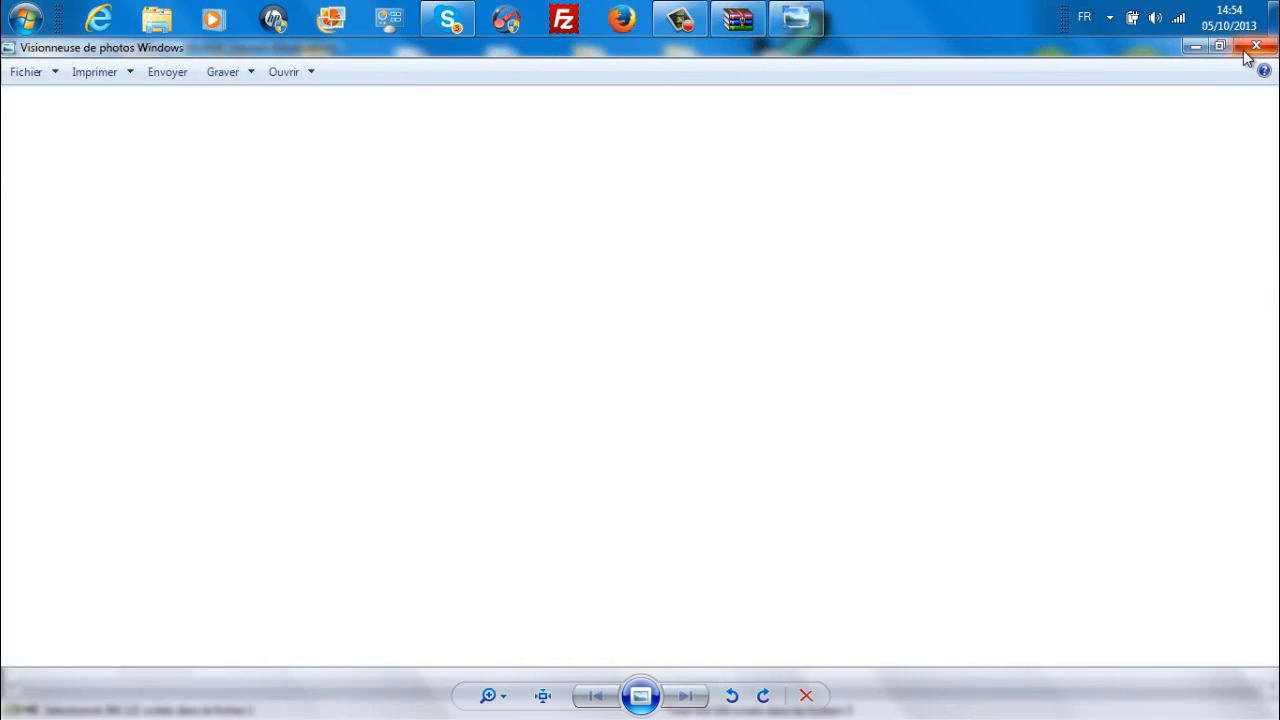
# - Return to the archive's root, view the BG_Wall image inside the Dubstep template folder, and close the viewer
pyautogui.doubleClick(20, 200)
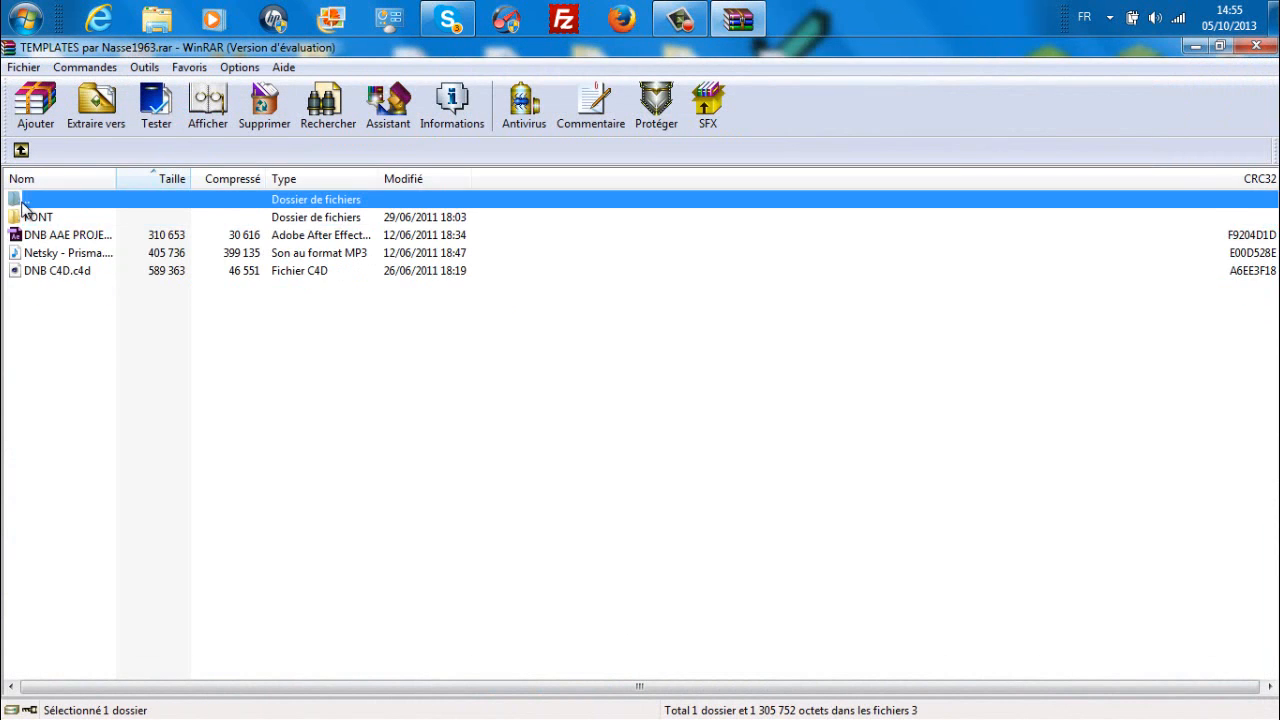
pyautogui.doubleClick(20, 200)
pyautogui.click(38, 255)
pyautogui.doubleClick(38, 255)
pyautogui.doubleClick(50, 233)
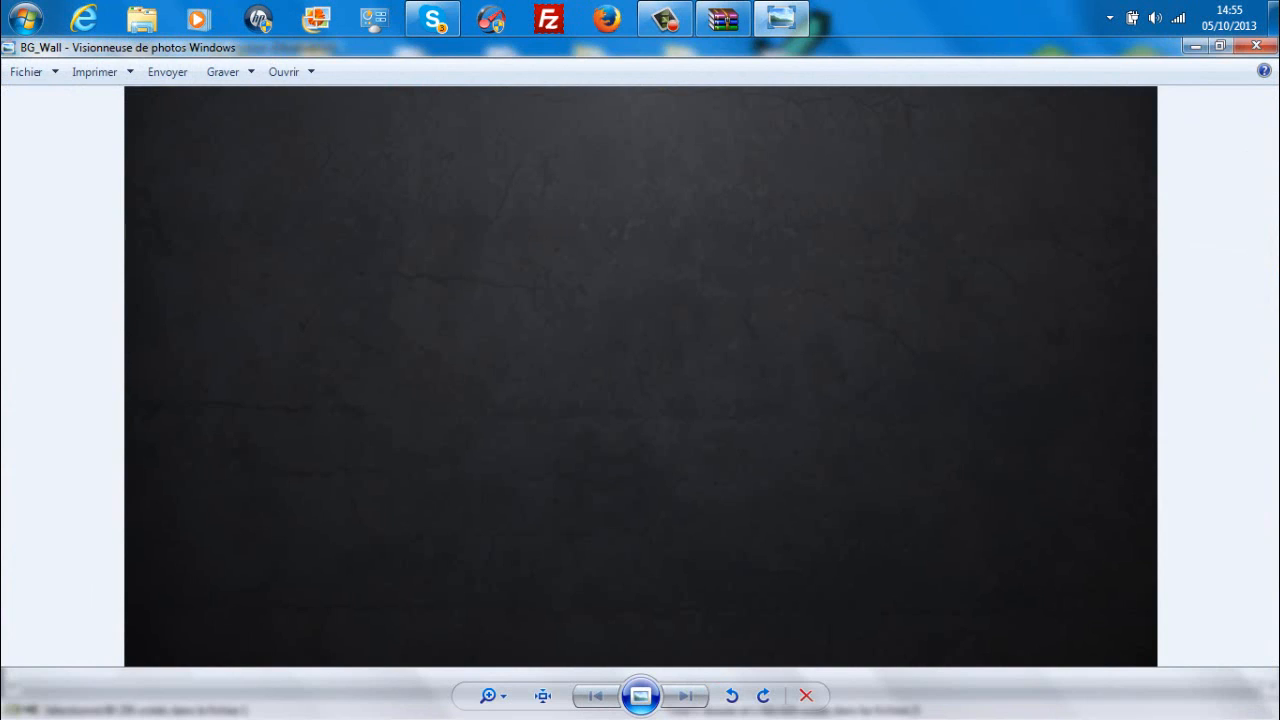
pyautogui.click(1258, 46)
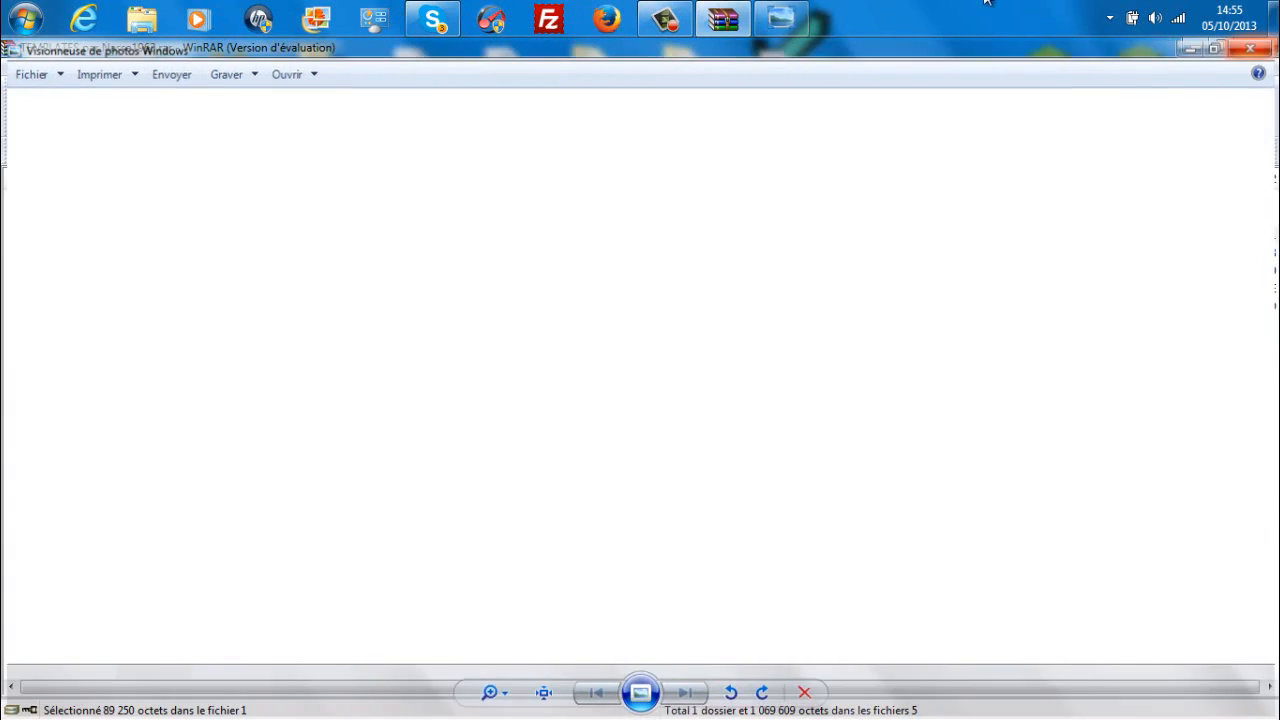
# - Go back to the archive's root and look through the complete list of C4D template files
pyautogui.doubleClick(34, 203)
pyautogui.click(44, 342)
pyautogui.scroll(-3, 92, 520)
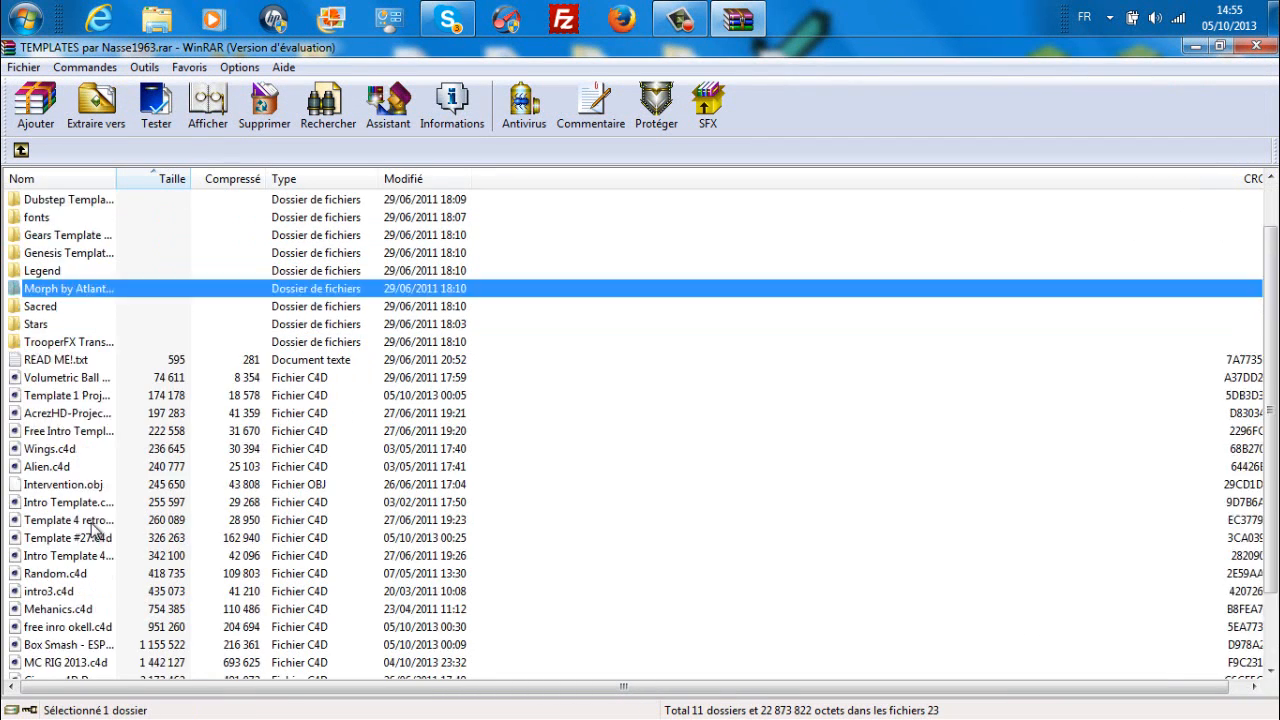
pyautogui.scroll(3, 94, 522)
pyautogui.scroll(-3, 295, 453)
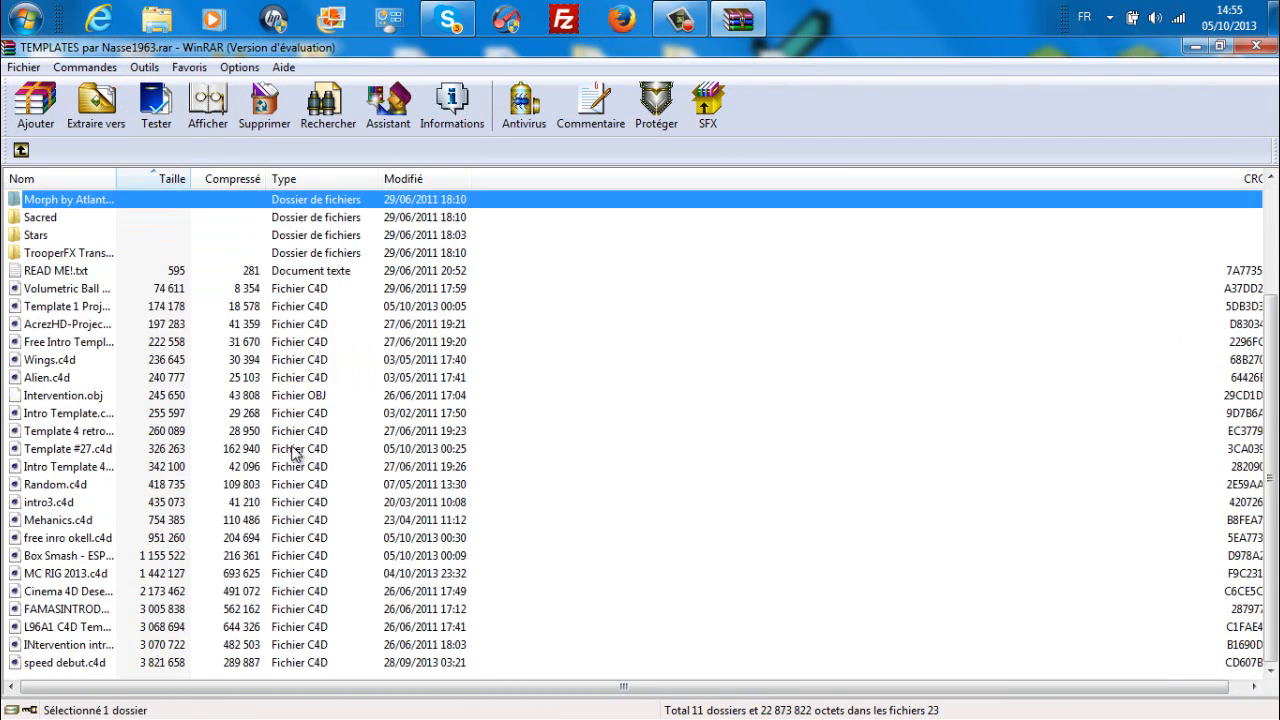
# - Minimize the archive window and dismiss the After Effects CC update notification
pyautogui.click(1195, 47)
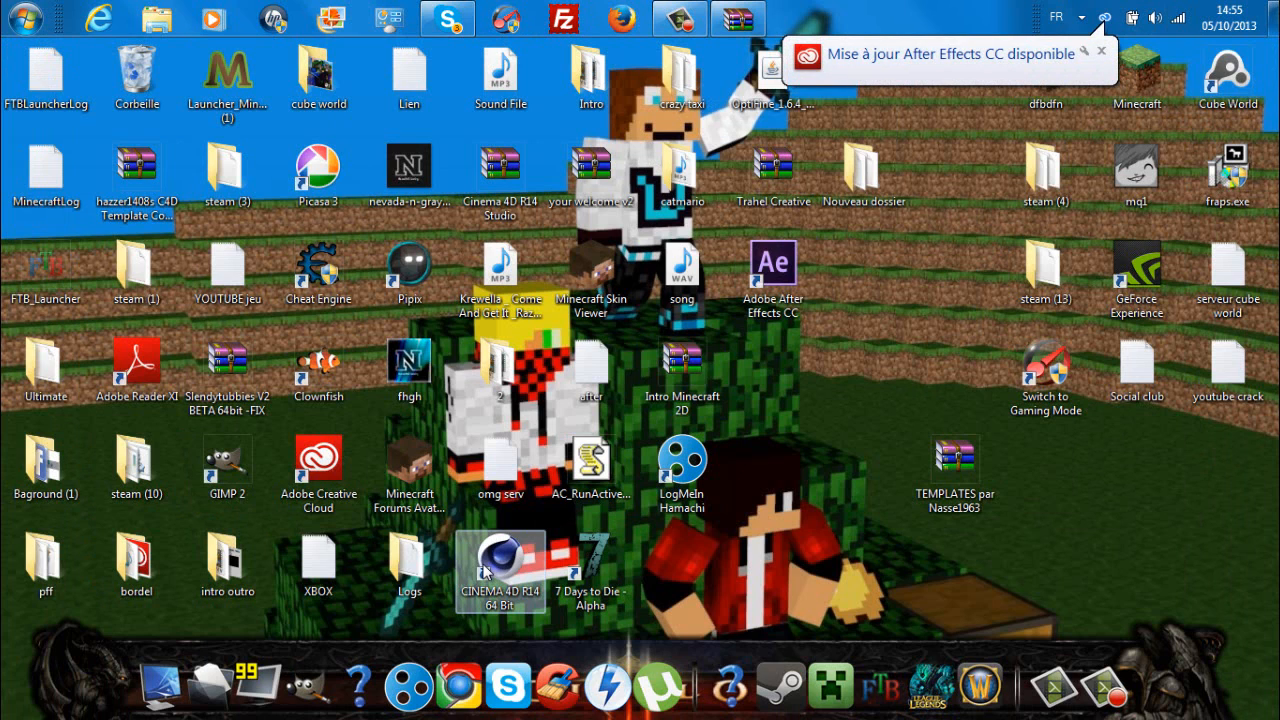
pyautogui.click(1101, 50)
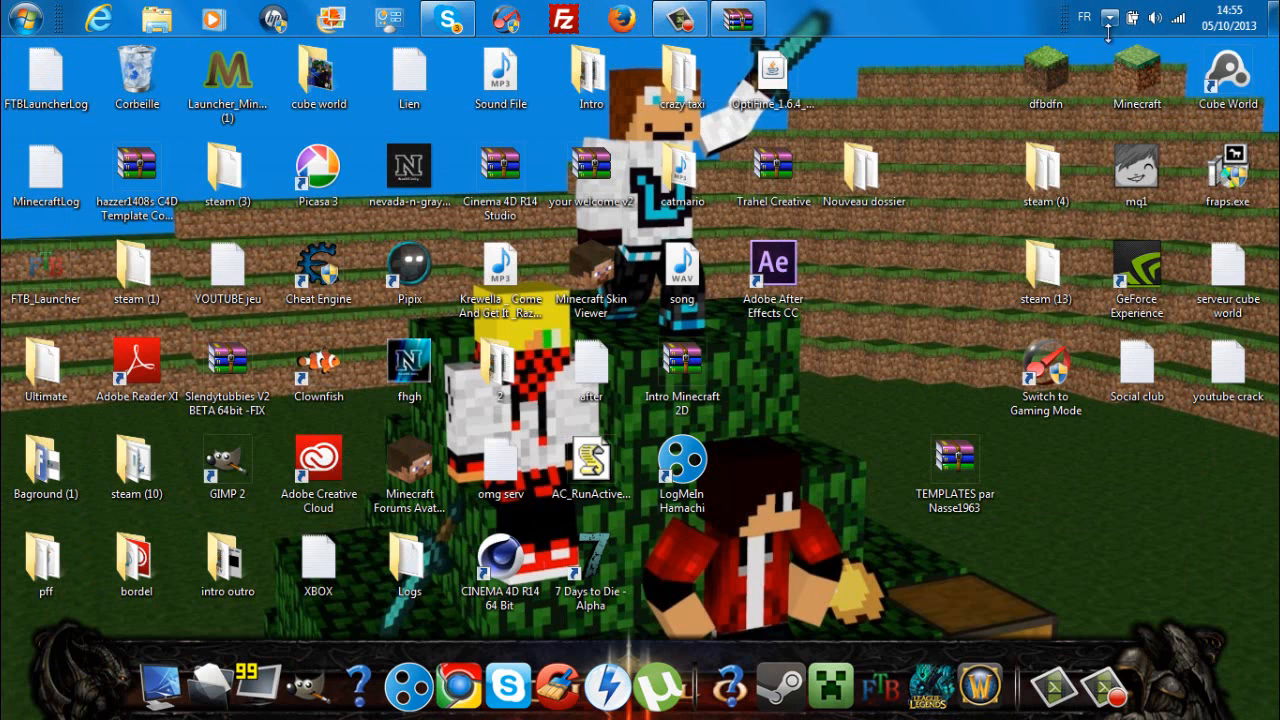
pyautogui.click(1109, 18)
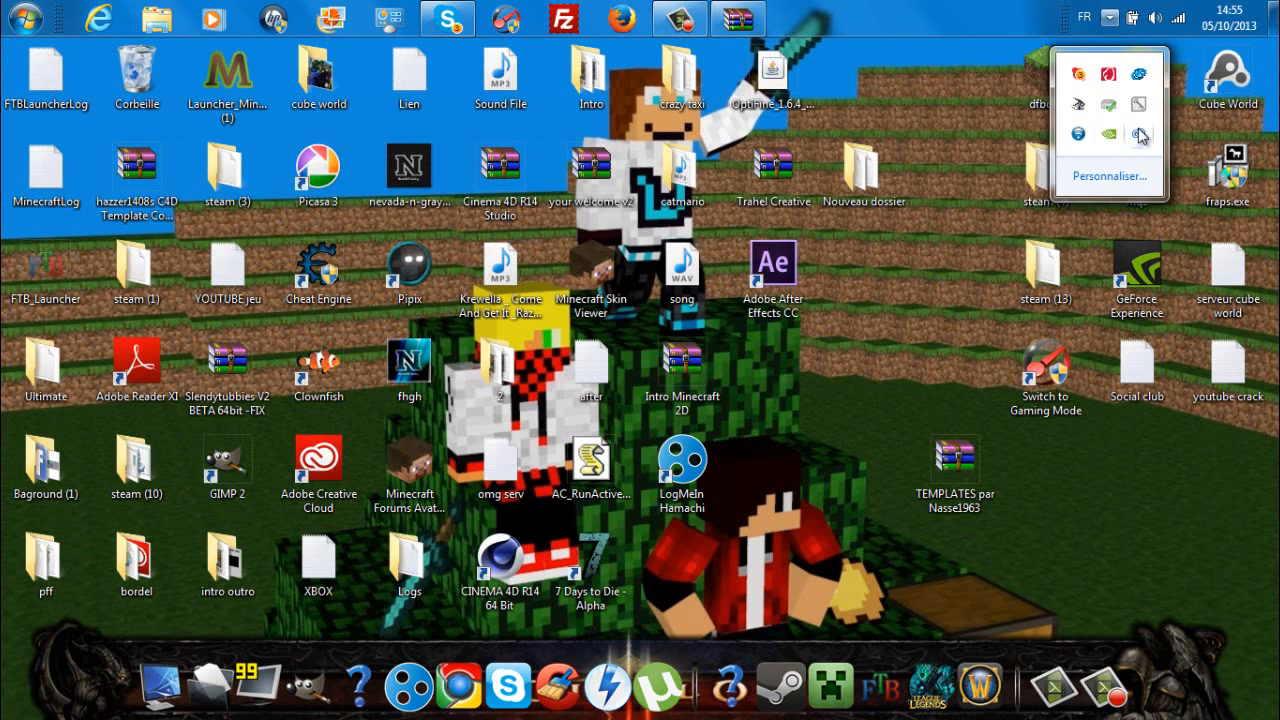
pyautogui.rightClick(1140, 135)
pyautogui.click(1118, 244)
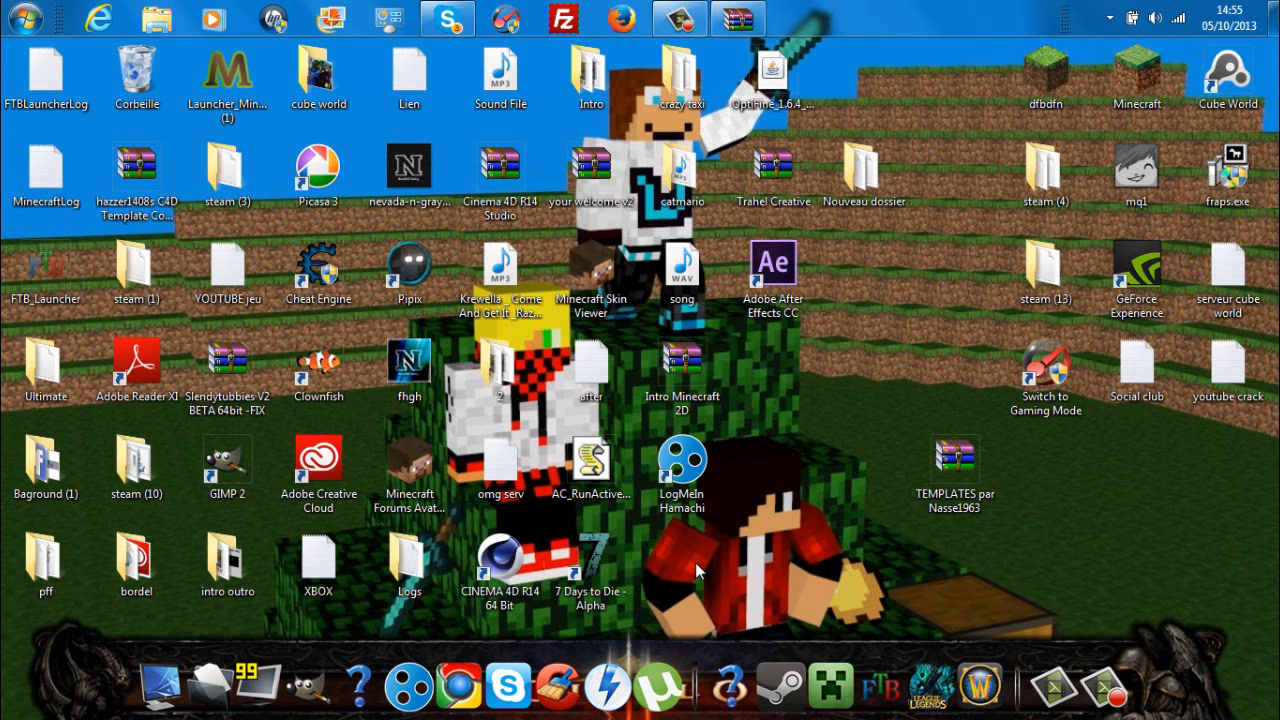
pyautogui.click(1112, 18)
pyautogui.click(1112, 18)
pyautogui.click(724, 16)
pyautogui.click(724, 16)
pyautogui.click(724, 16)
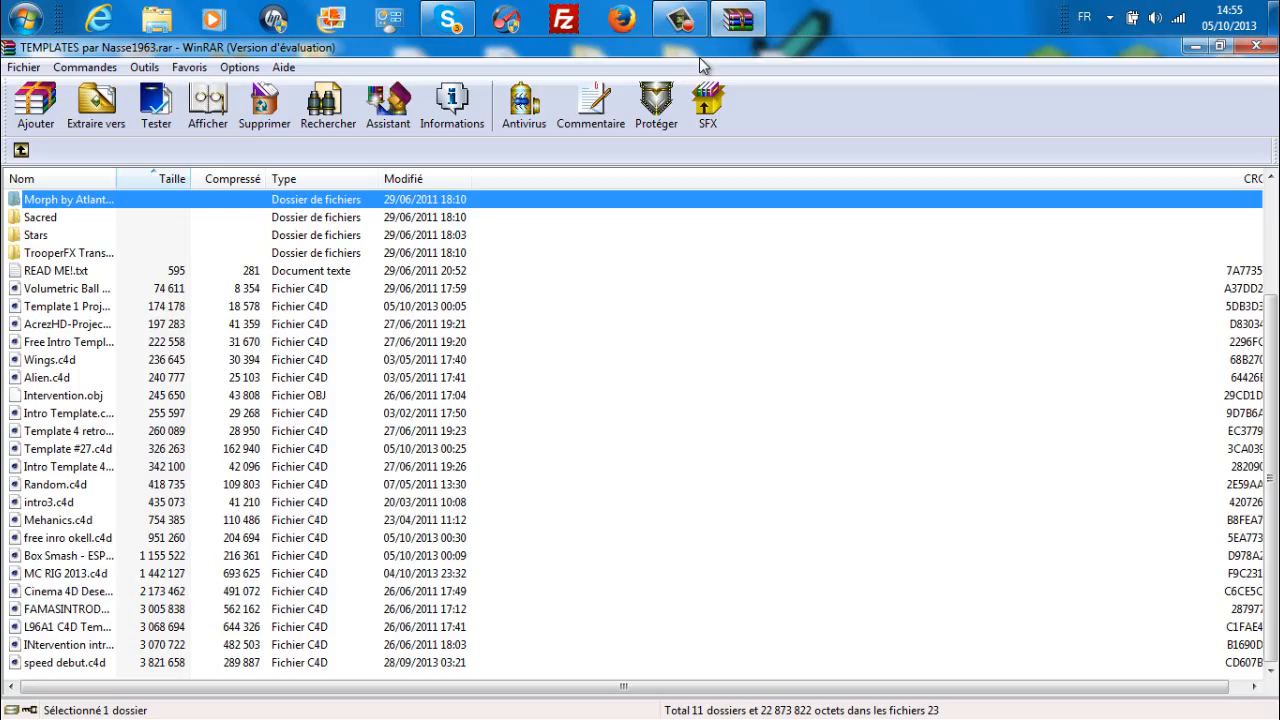
pyautogui.doubleClick(700, 47)
pyautogui.moveTo(768, 213); pyautogui.dragTo(748, 37)
pyautogui.click(1195, 48)
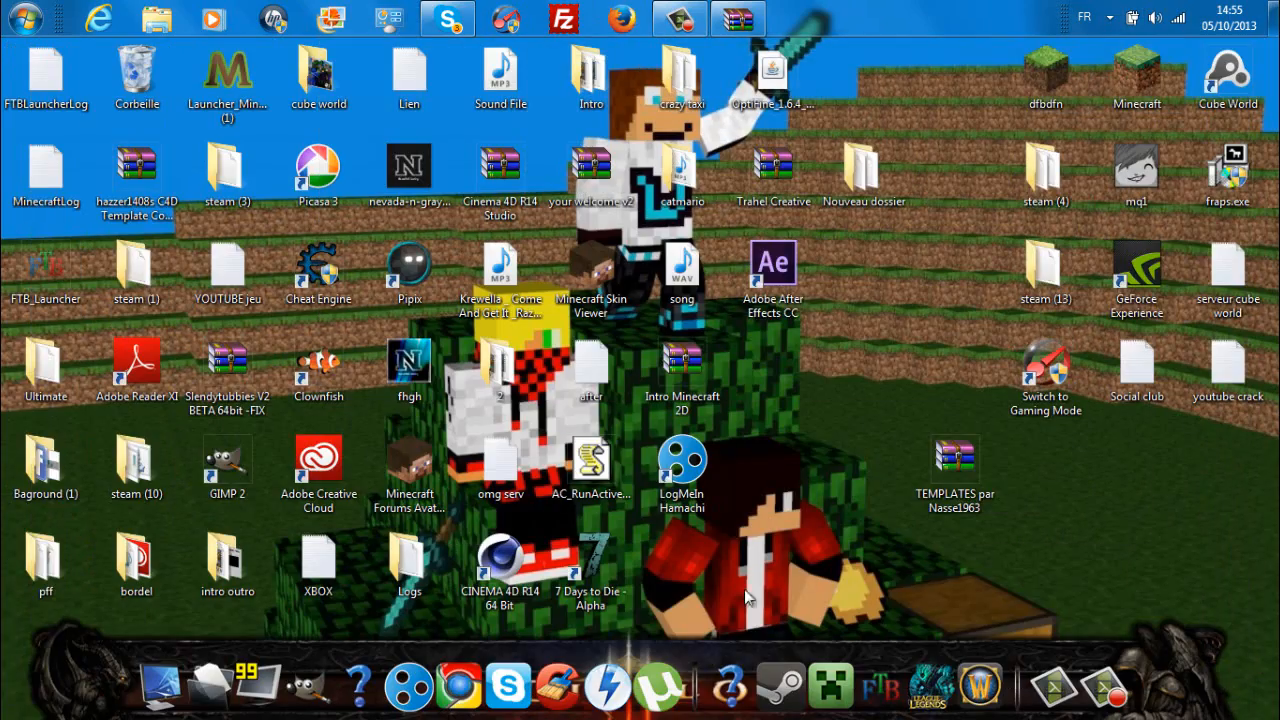
# - Launch CINEMA 4D R14 64 Bit from the desktop
pyautogui.click(500, 580)
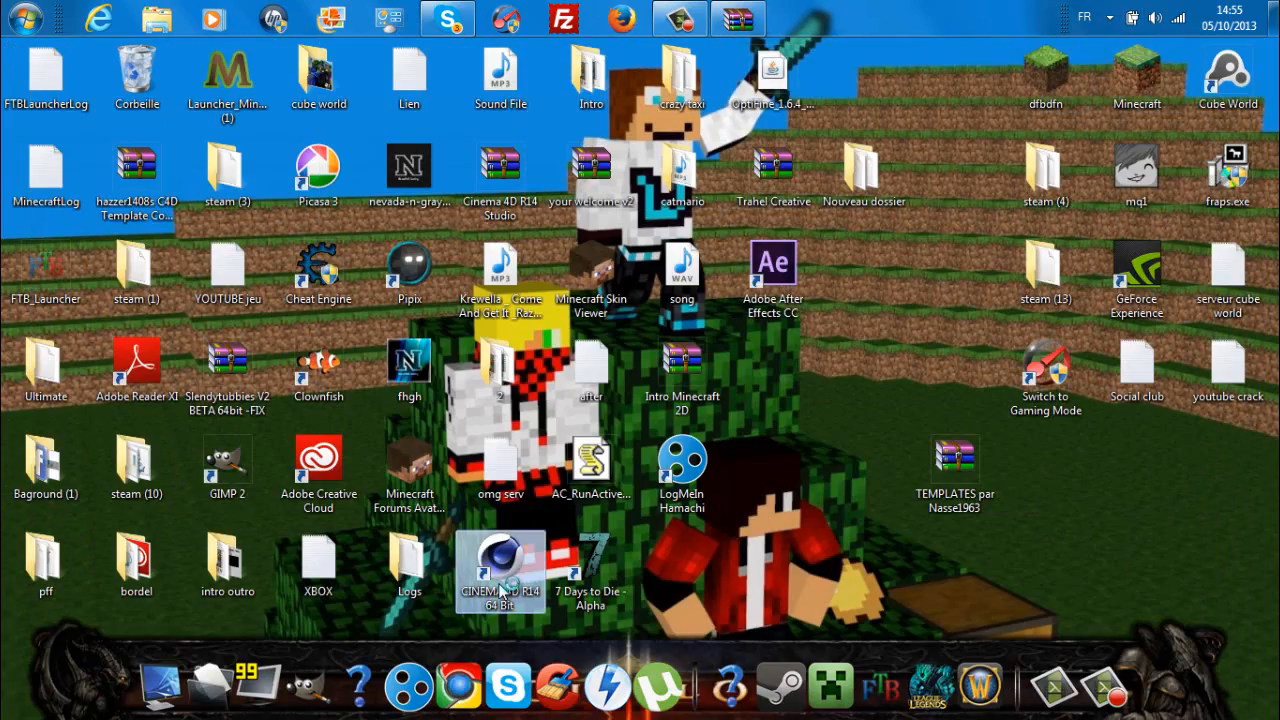
pyautogui.doubleClick(500, 588)
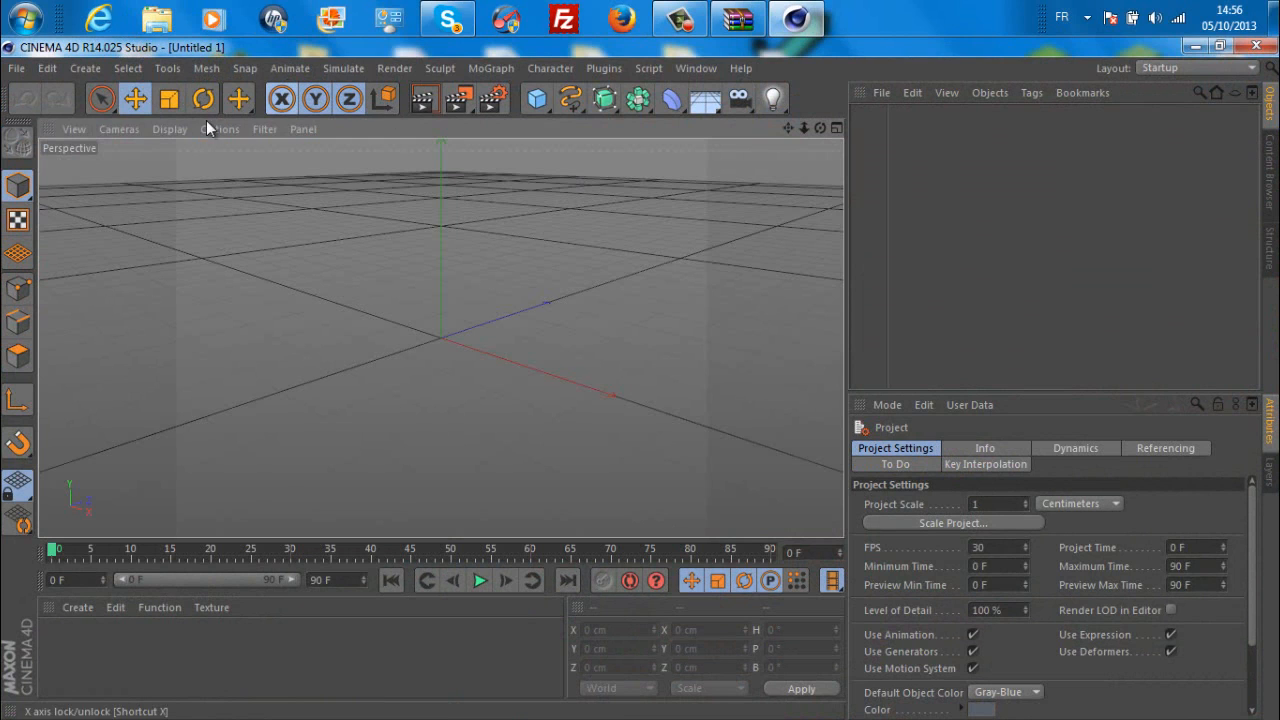
pyautogui.moveTo(821, 128); pyautogui.dragTo(641, 380)
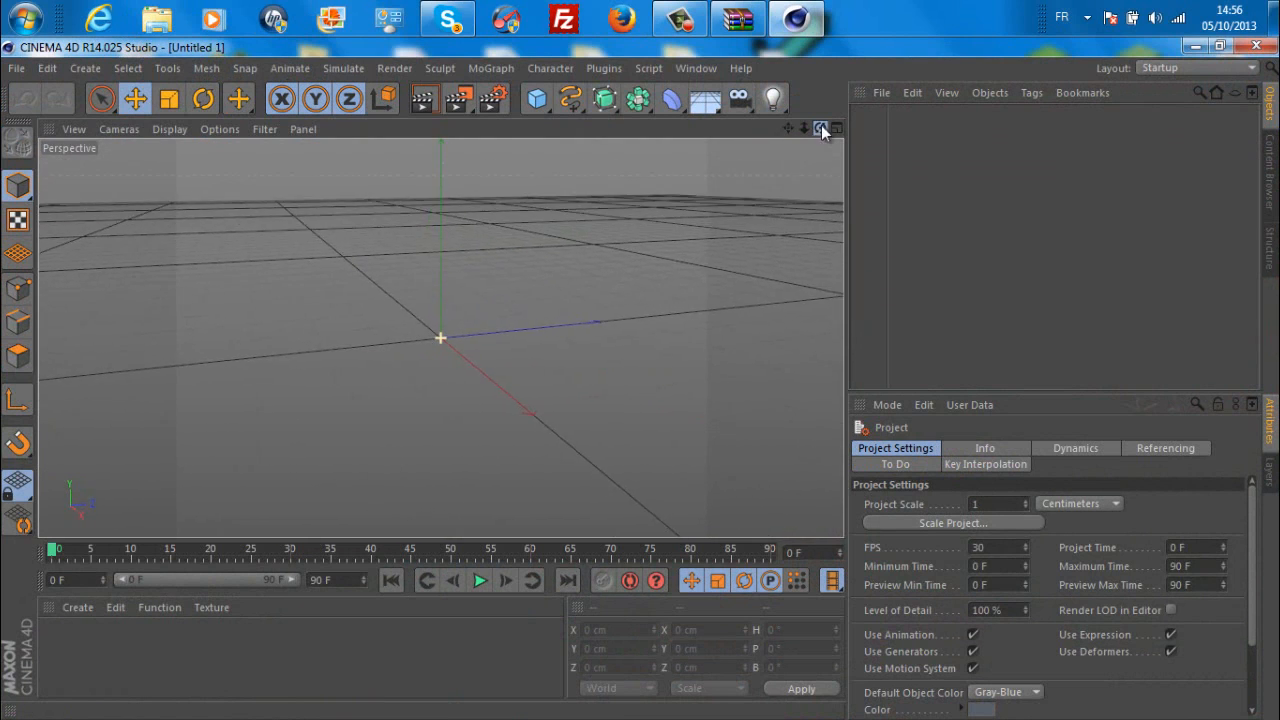
pyautogui.click(702, 10)
pyautogui.click(702, 10)
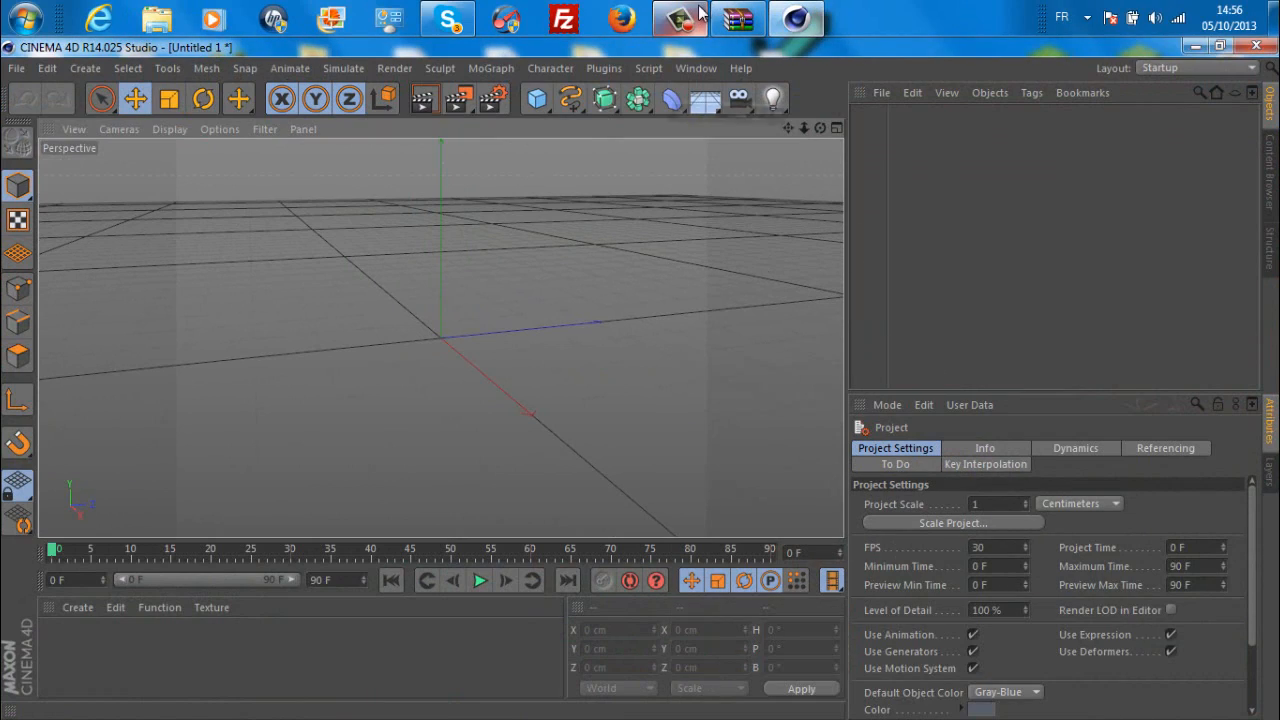
pyautogui.click(812, 33)
pyautogui.click(795, 30)
pyautogui.moveTo(820, 128); pyautogui.dragTo(640, 379)
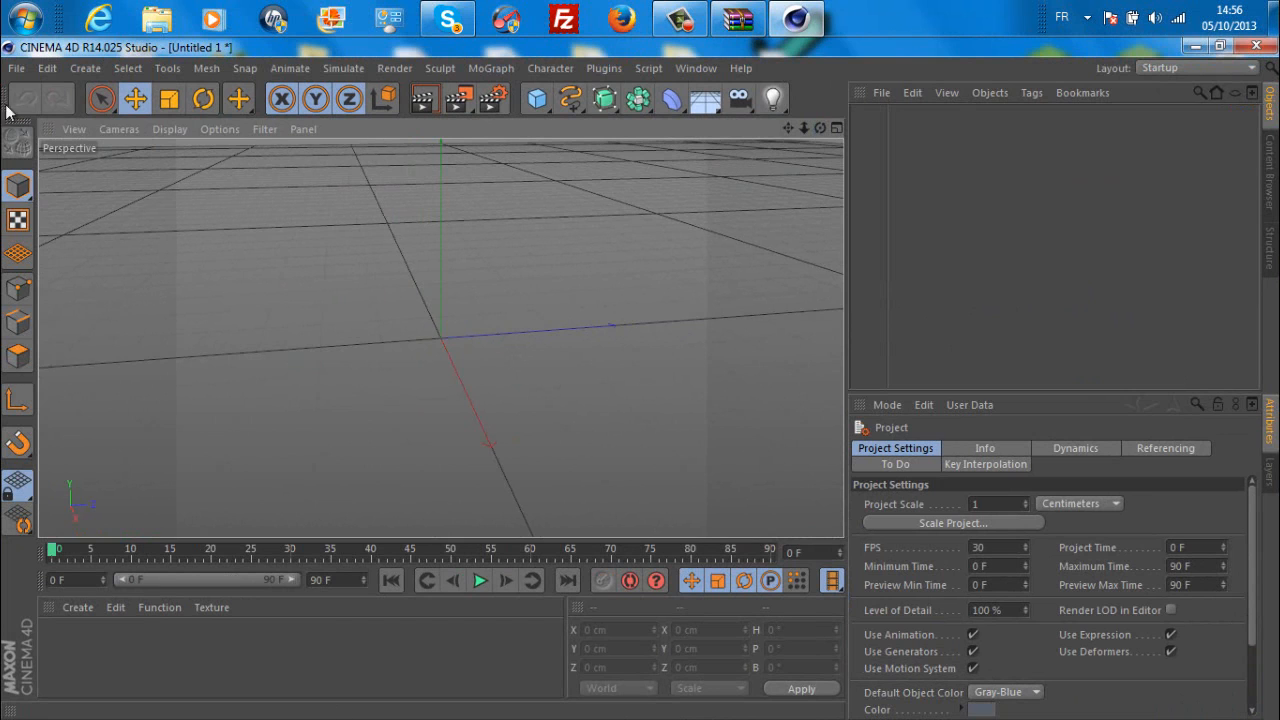
# - Create a new empty project in Cinema 4D
pyautogui.click(16, 68)
pyautogui.click(30, 80)
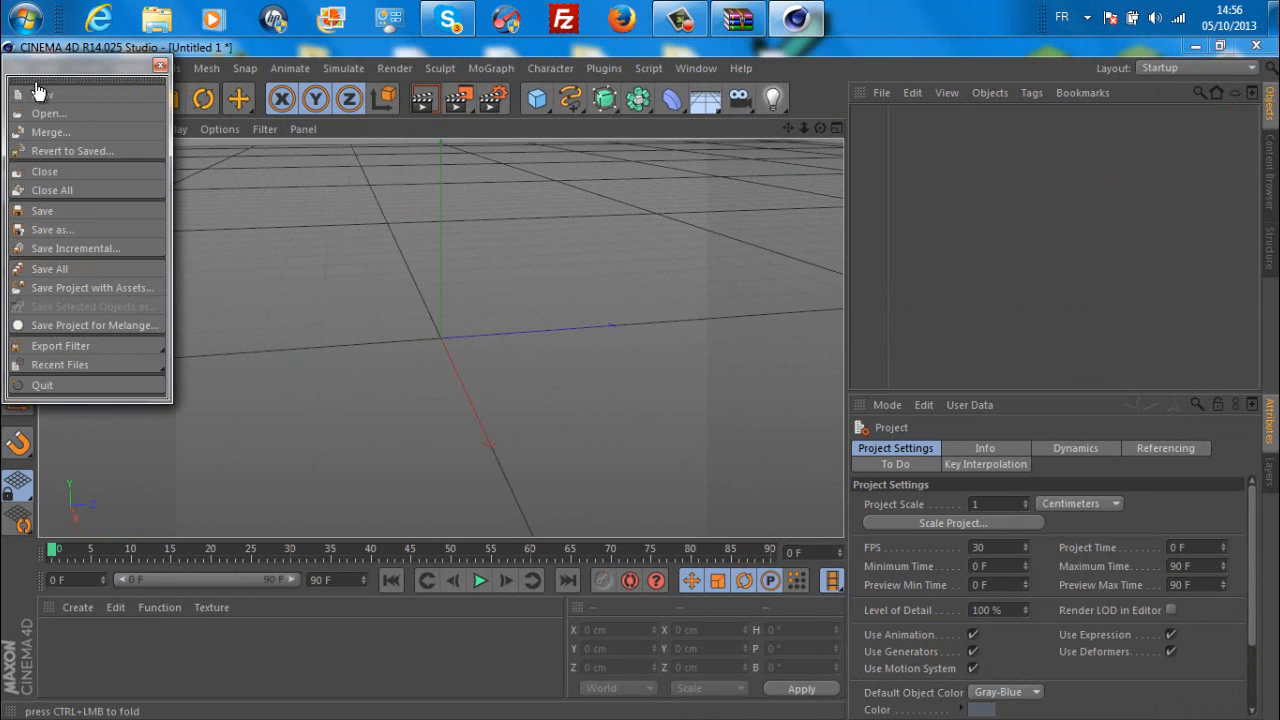
pyautogui.click(160, 66)
pyautogui.click(16, 68)
pyautogui.click(42, 94)
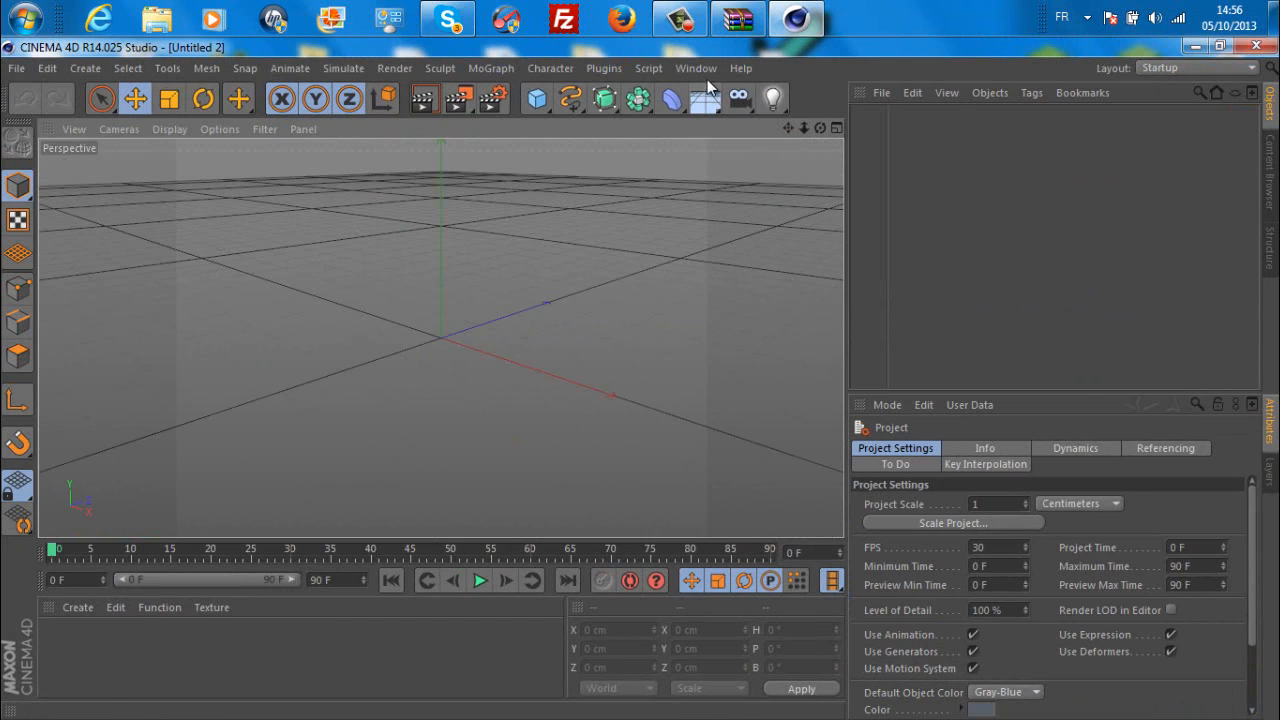
# - Bring back the WinRAR archive window and shrink it so it sits over the Cinema 4D workspace
pyautogui.click(755, 20)
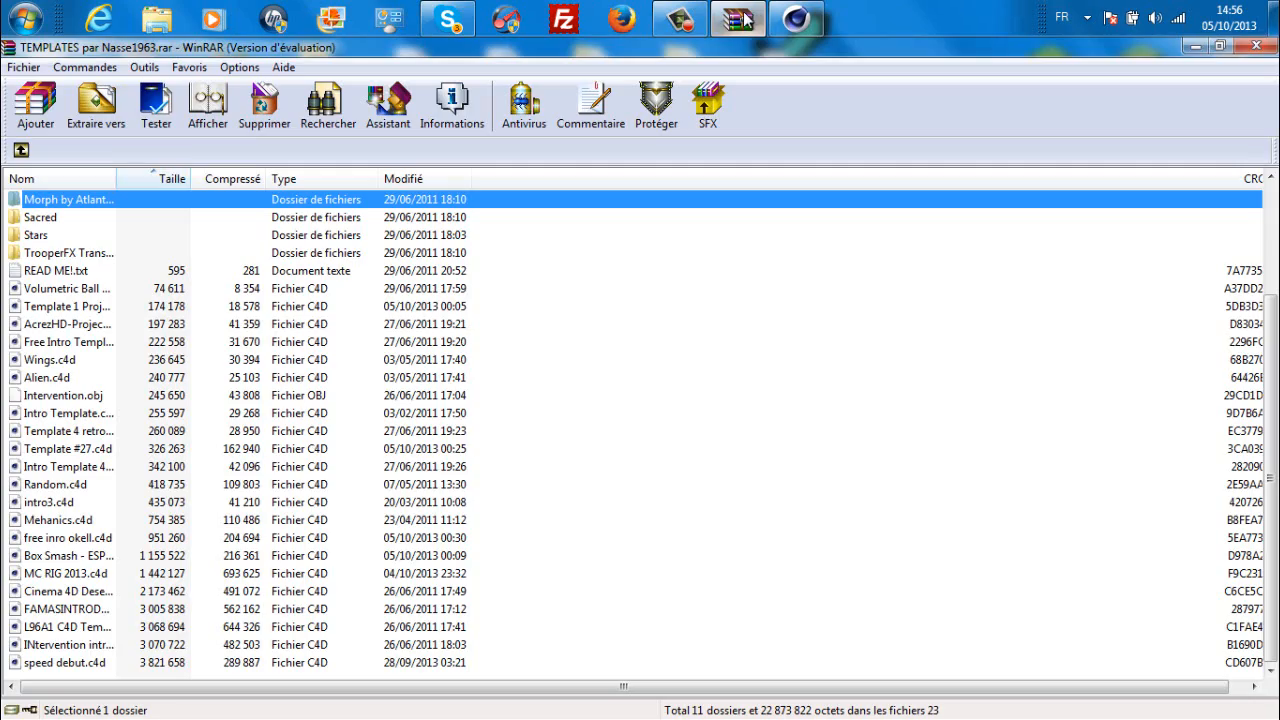
pyautogui.click(745, 18)
pyautogui.click(746, 19)
pyautogui.moveTo(716, 55); pyautogui.dragTo(801, 84)
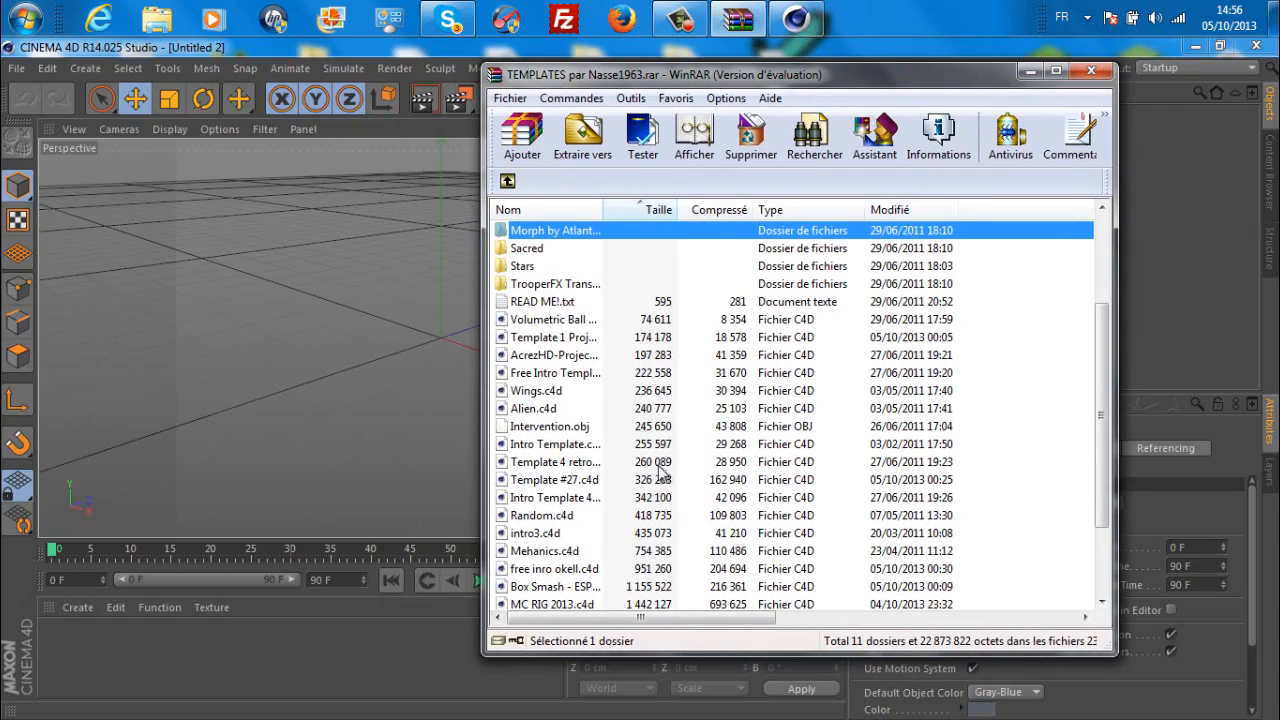
# - Look through the archive's C4D template files and open intro3.c4d in Cinema 4D
pyautogui.click(580, 320)
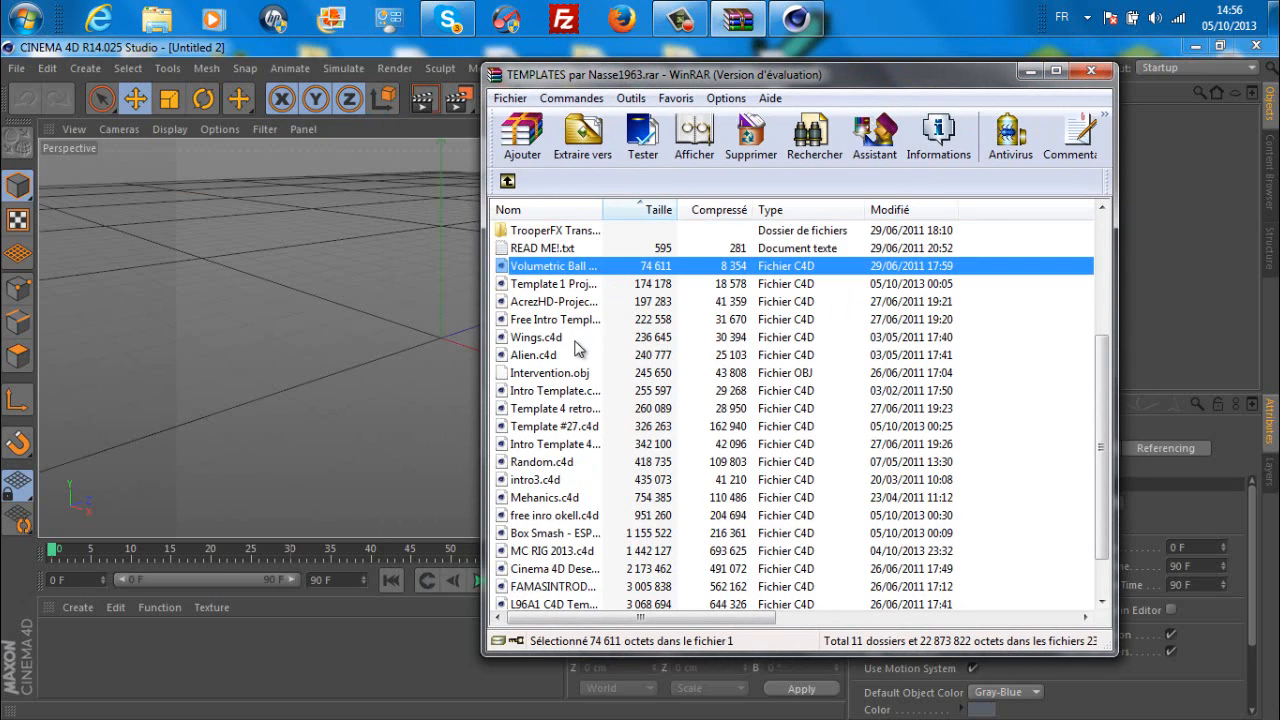
pyautogui.scroll(-1, 608, 275)
pyautogui.click(540, 337)
pyautogui.click(545, 356)
pyautogui.click(561, 303)
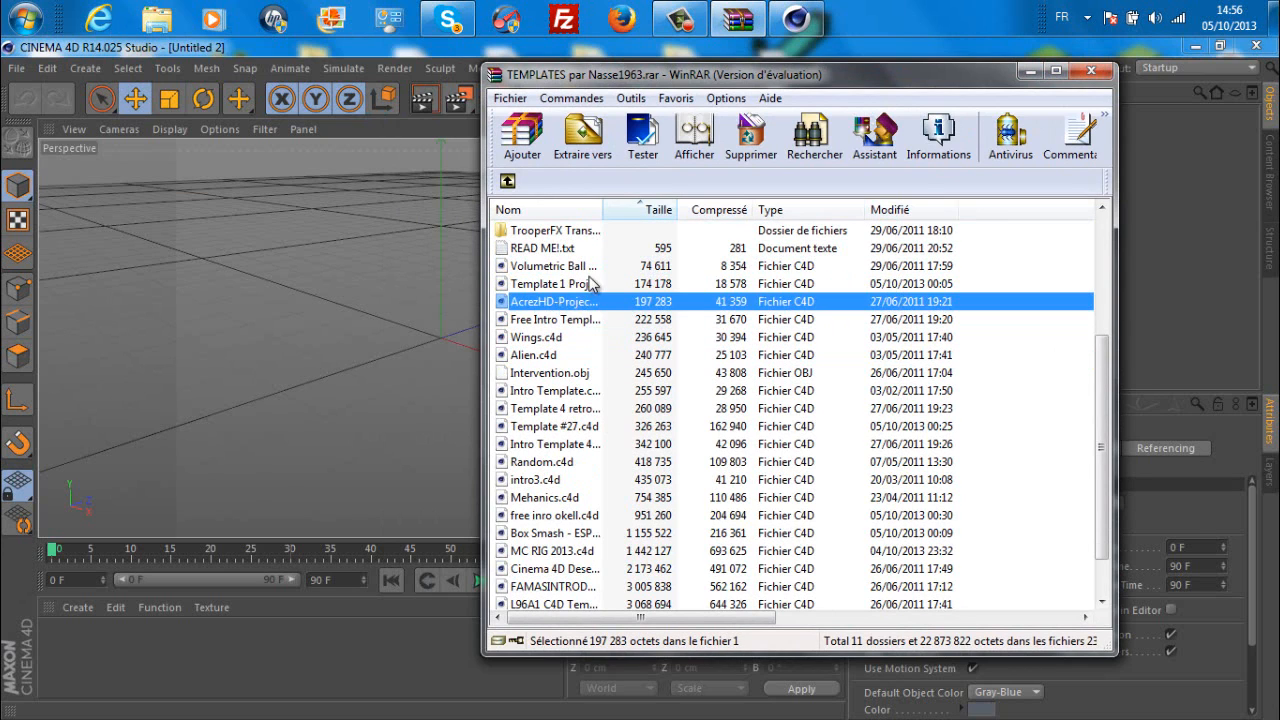
pyautogui.click(591, 281)
pyautogui.click(598, 301)
pyautogui.click(598, 283)
pyautogui.click(596, 270)
pyautogui.scroll(-1, 600, 312)
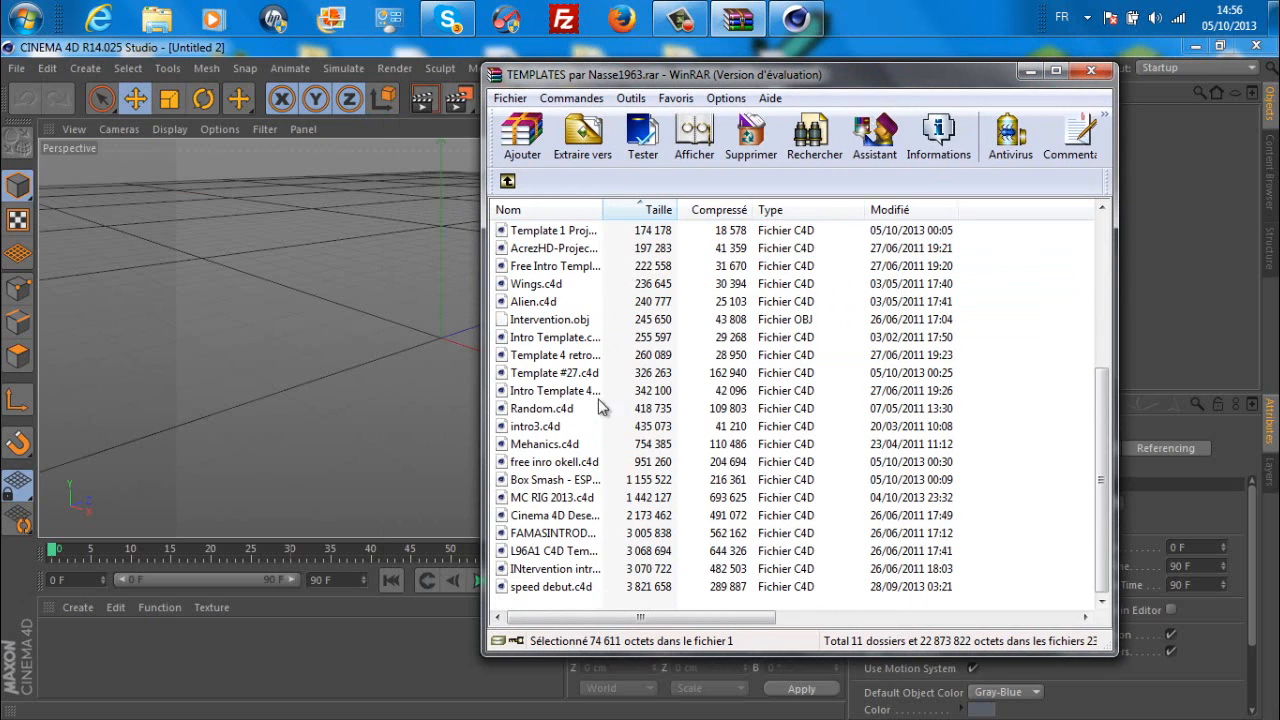
pyautogui.doubleClick(549, 427)
pyautogui.click(383, 468)
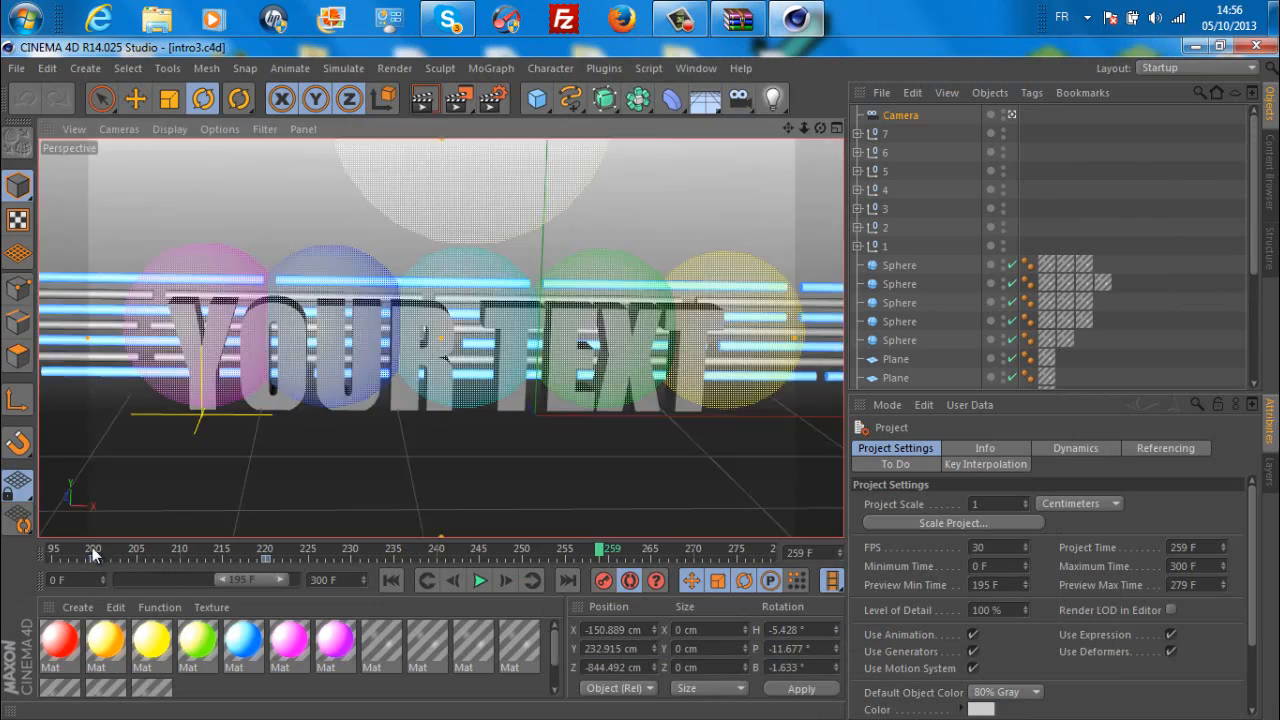
# - Play the template's animation from frame 195, stop it at frame 224 and render that view
pyautogui.moveTo(92, 549); pyautogui.dragTo(17, 560)
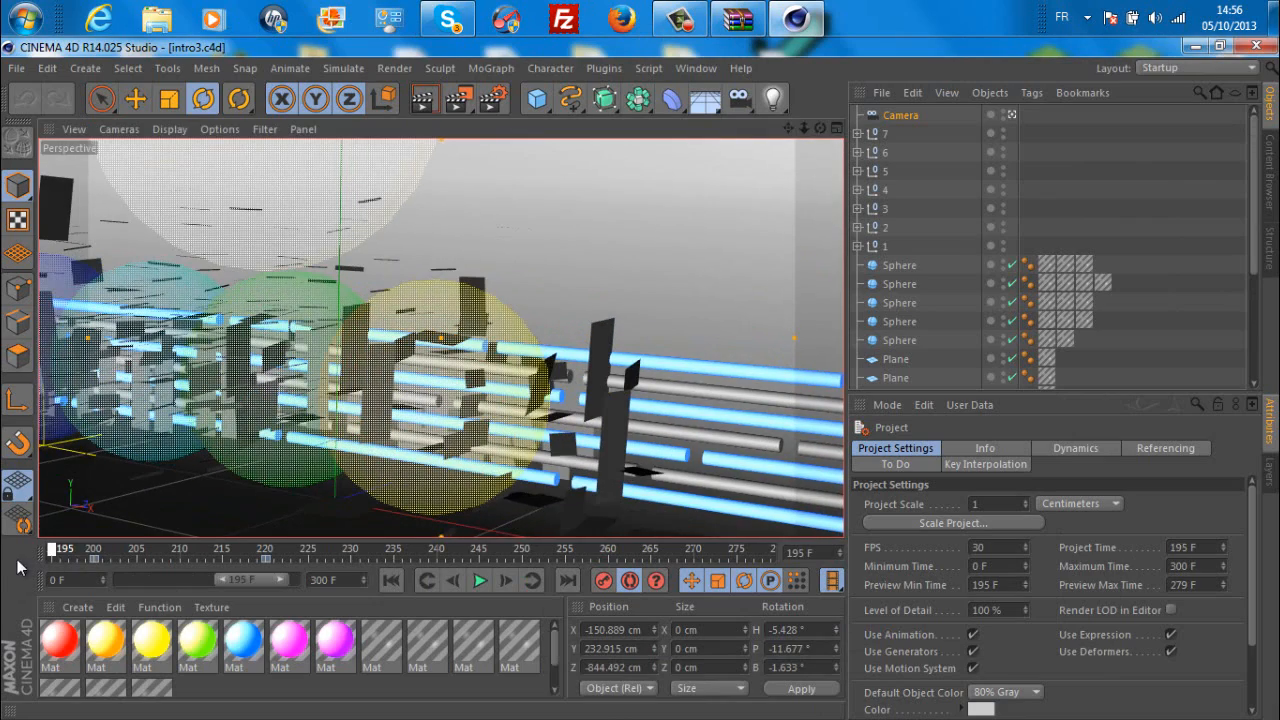
pyautogui.click(481, 581)
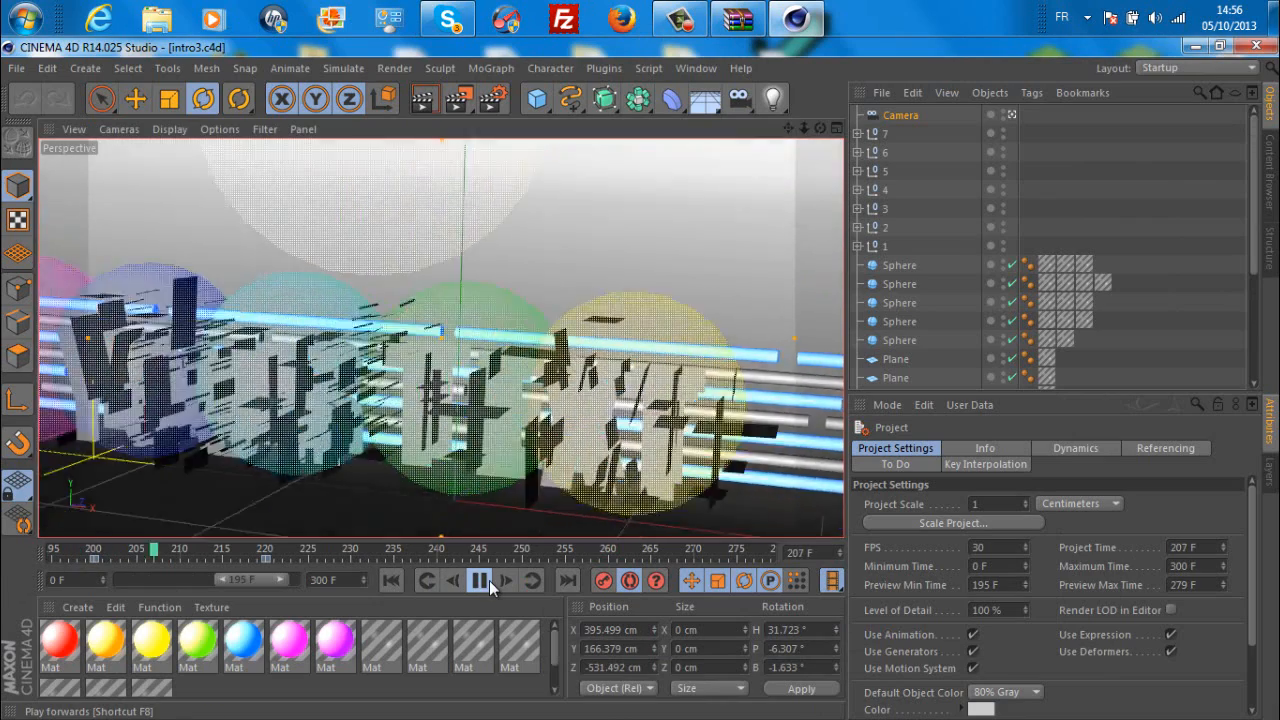
pyautogui.click(491, 580)
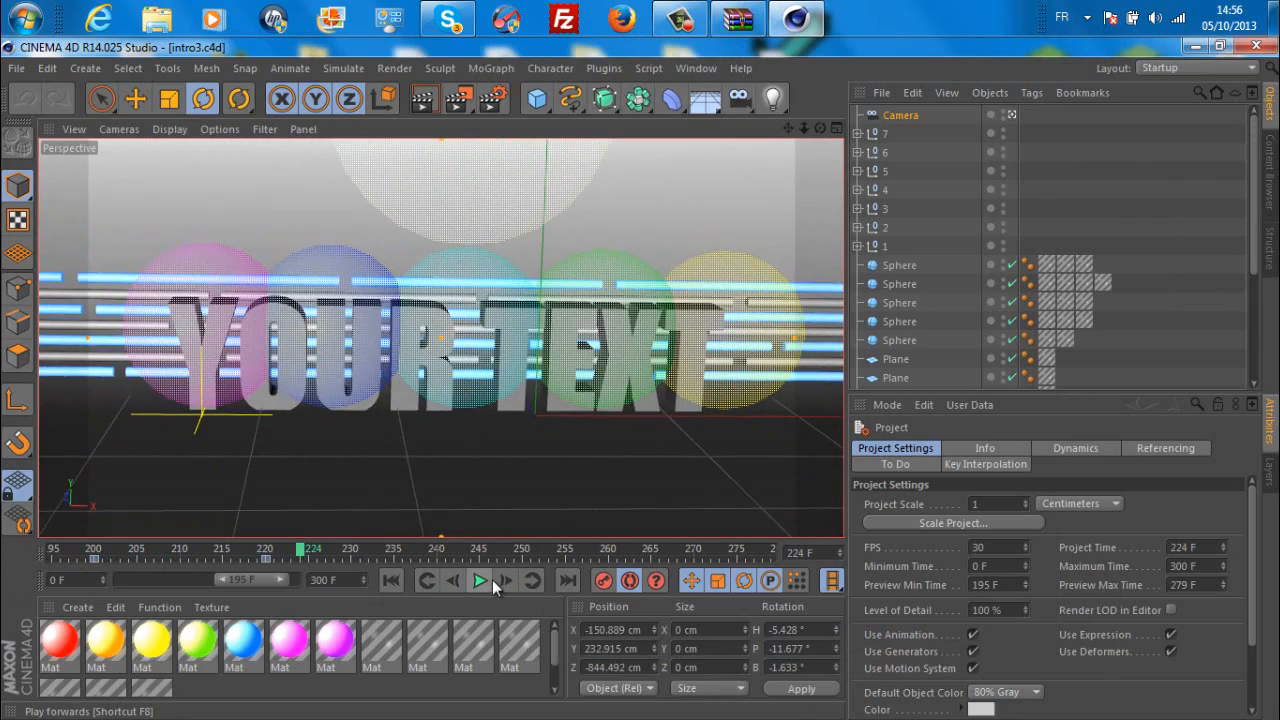
pyautogui.click(422, 100)
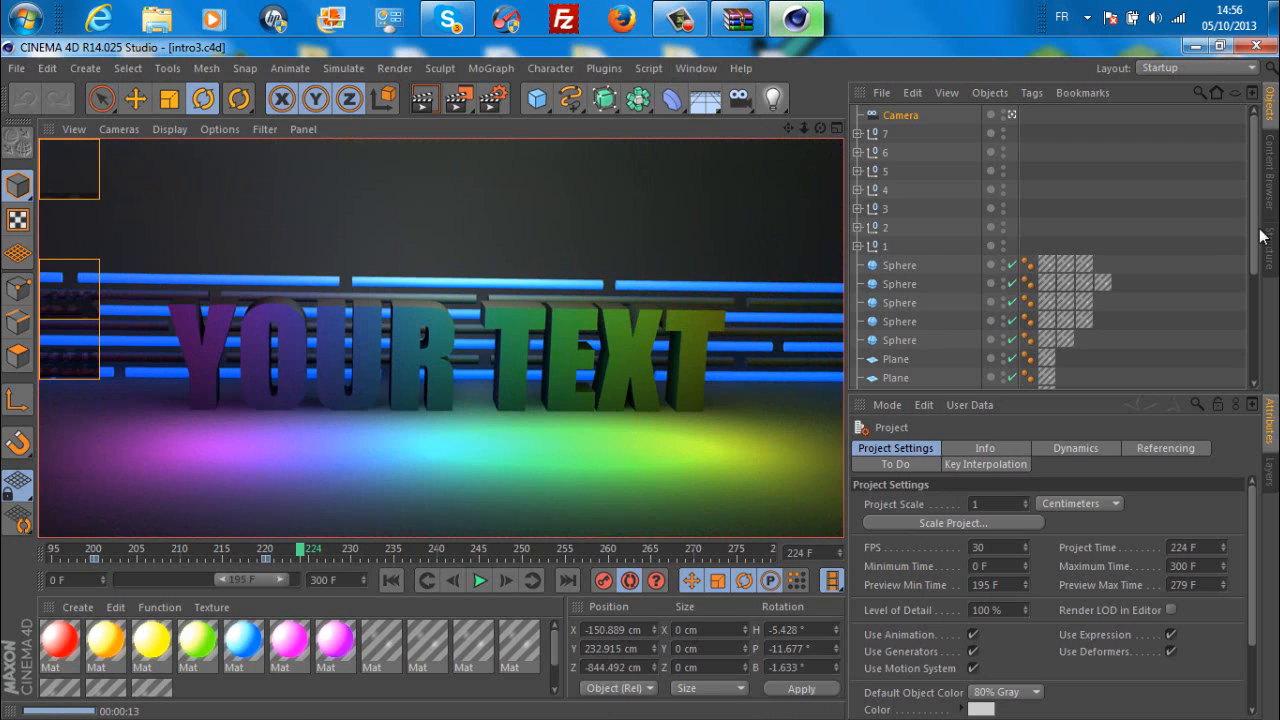
# - Replace the wording of the Text object under Extrude NURBS with "Nasse1963"
pyautogui.moveTo(1256, 241); pyautogui.dragTo(1258, 362)
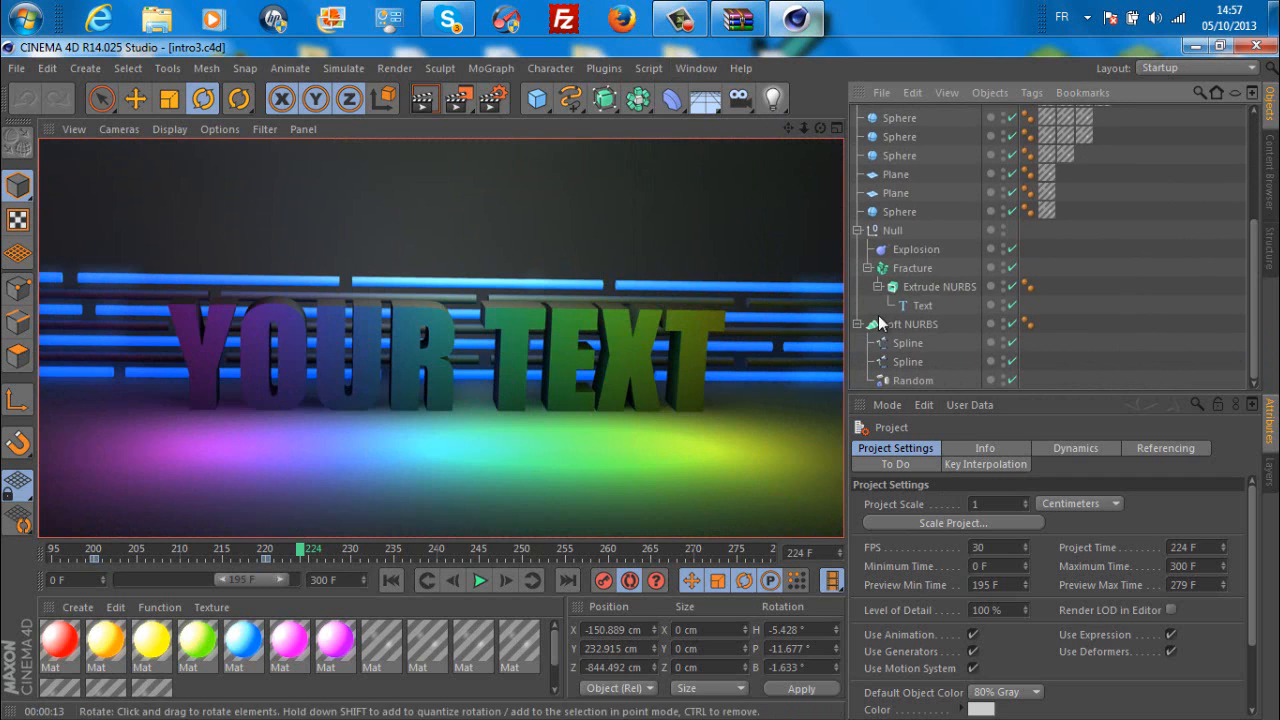
pyautogui.click(921, 306)
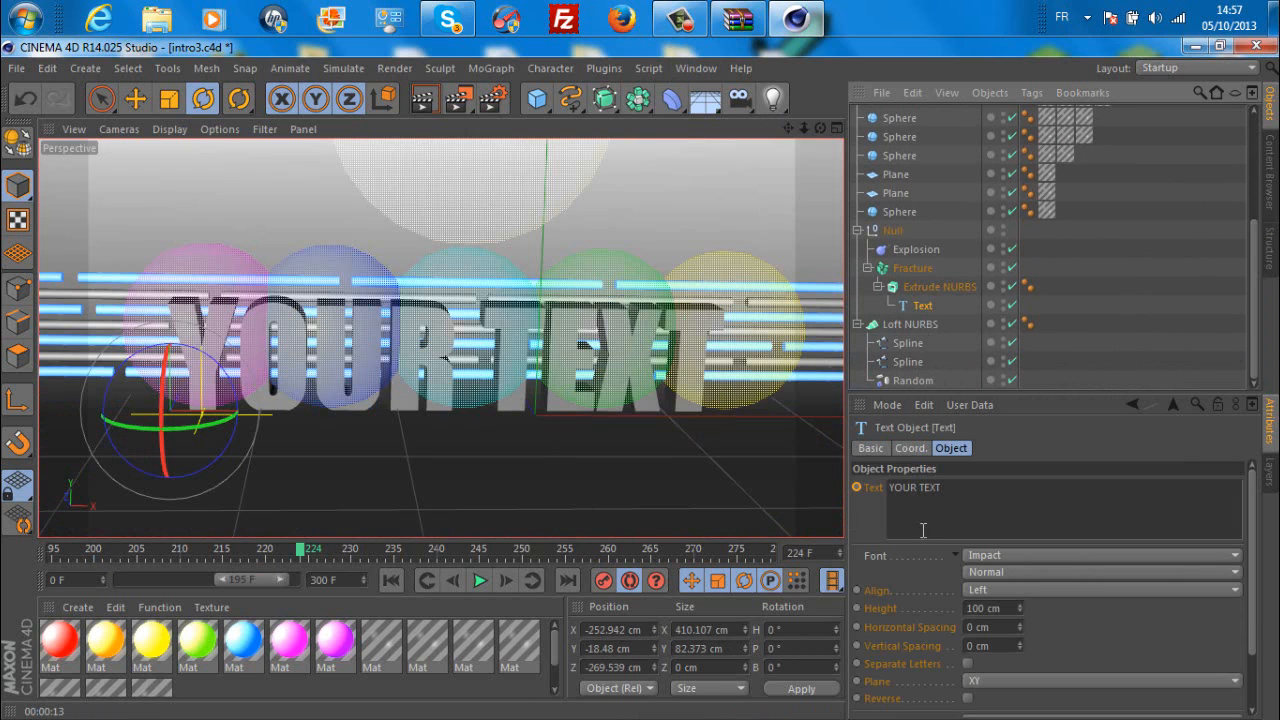
pyautogui.moveTo(966, 491); pyautogui.dragTo(890, 497)
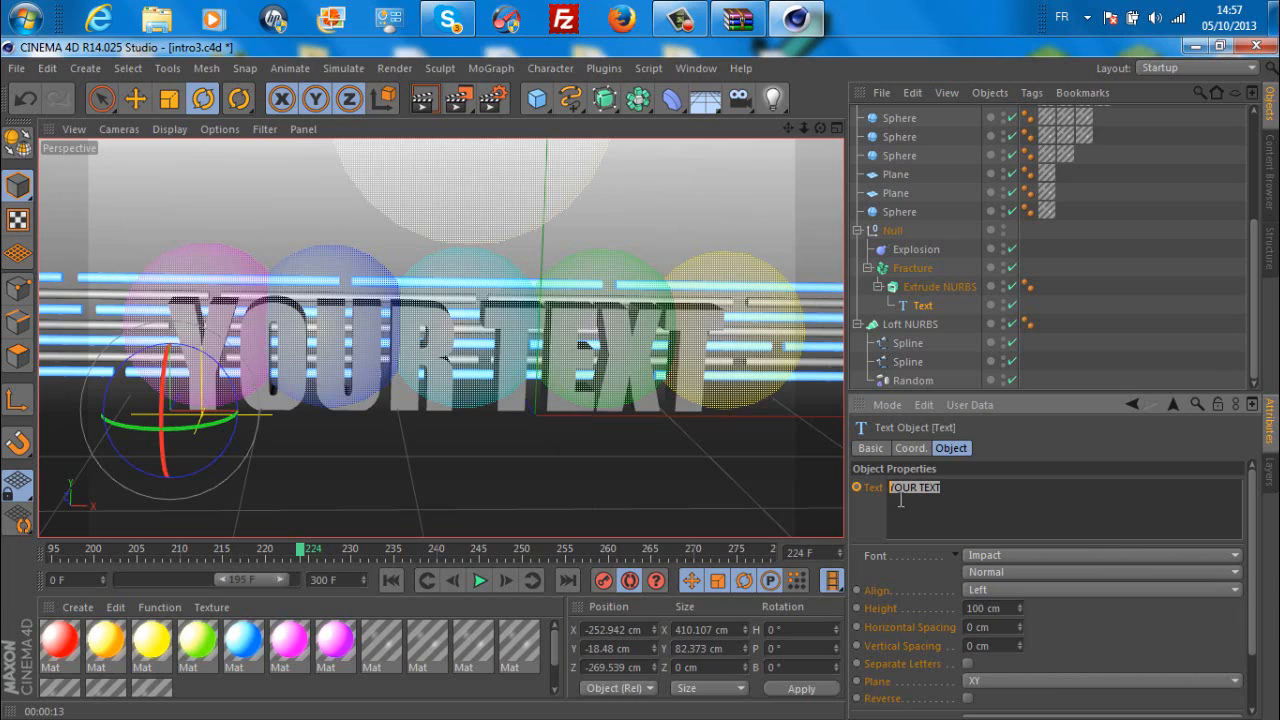
pyautogui.press('BackSpace')
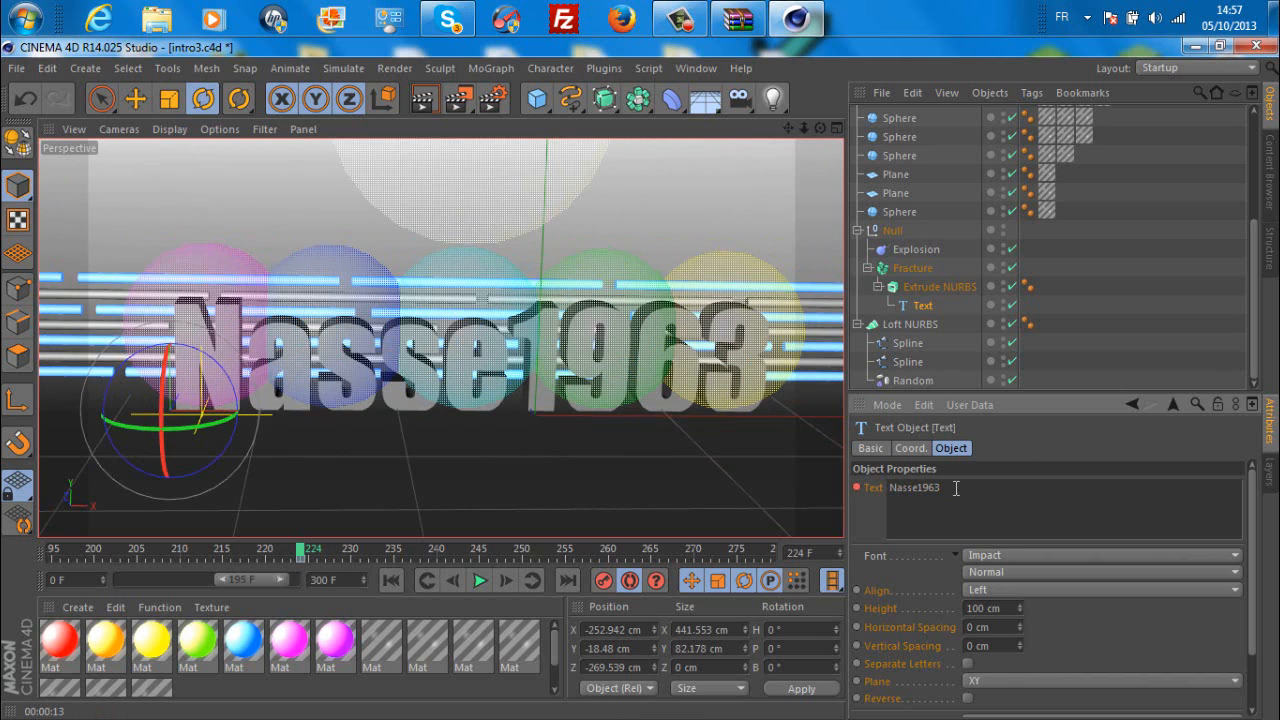
# - Try the Right alignment on the Text object and return its alignment to Left
pyautogui.moveTo(956, 488); pyautogui.dragTo(884, 487)
pyautogui.scroll(-2, 985, 493)
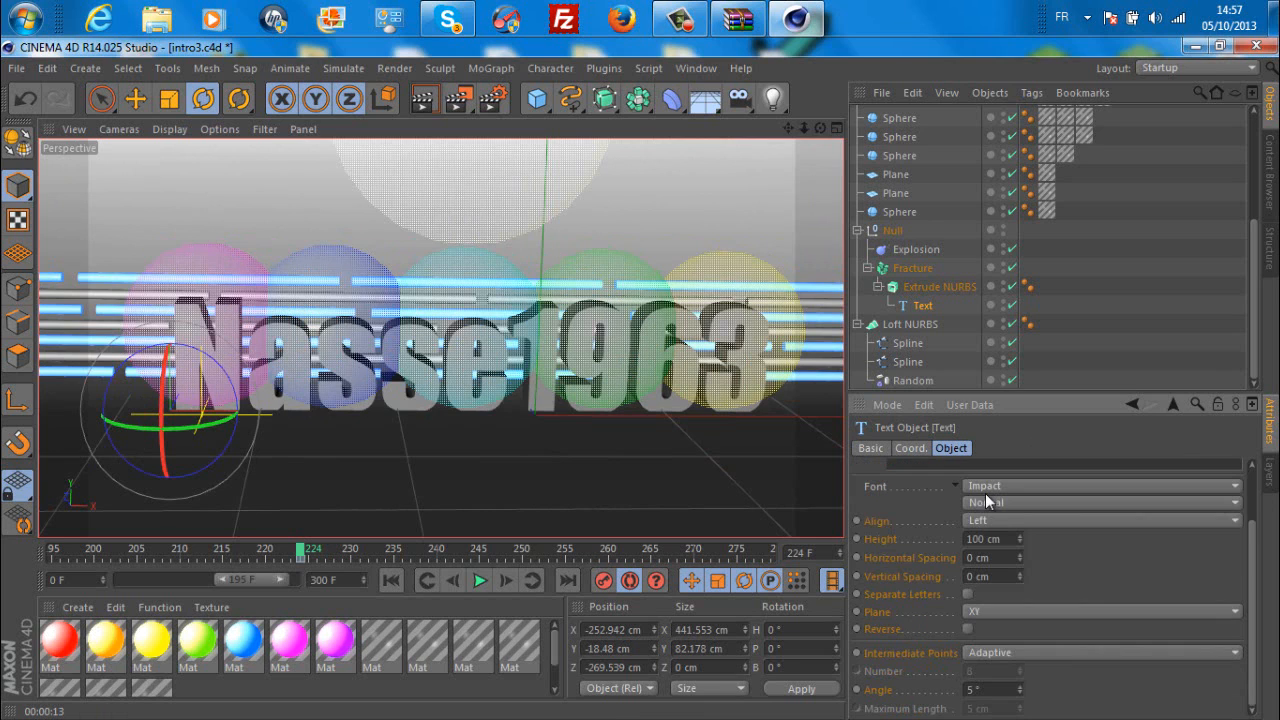
pyautogui.press('Delete')
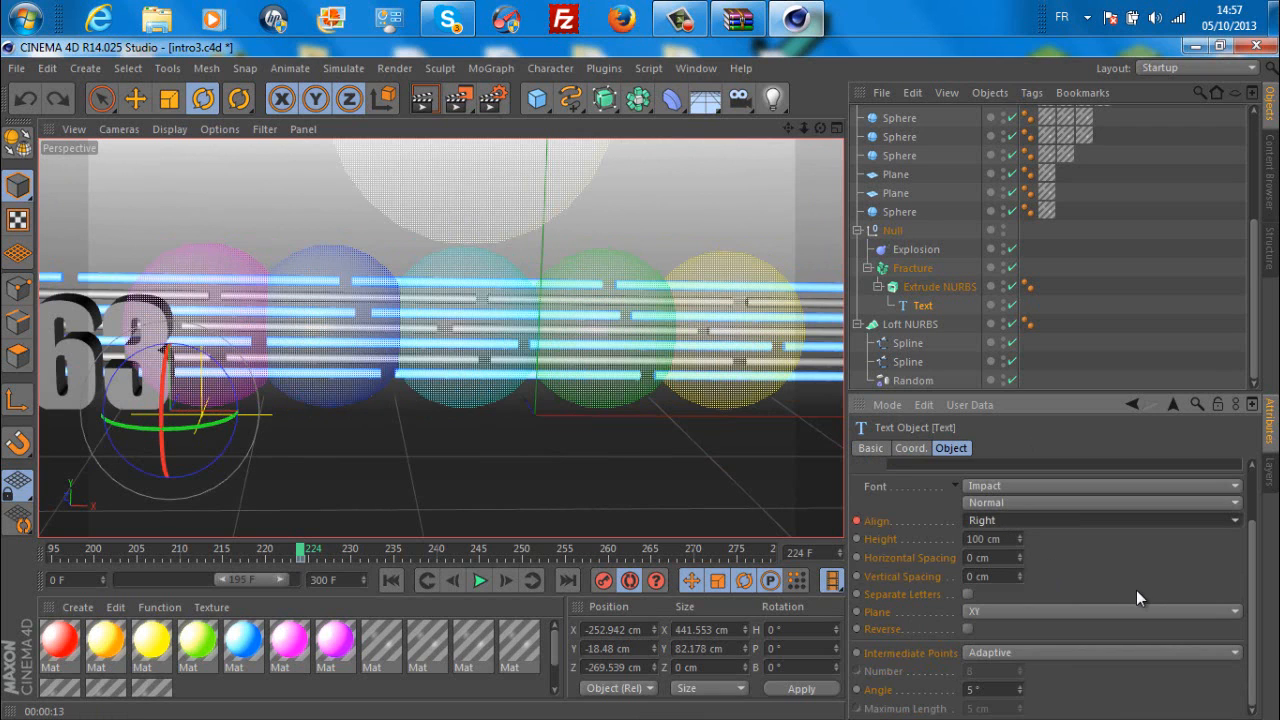
pyautogui.press('Up')
pyautogui.press('Up')
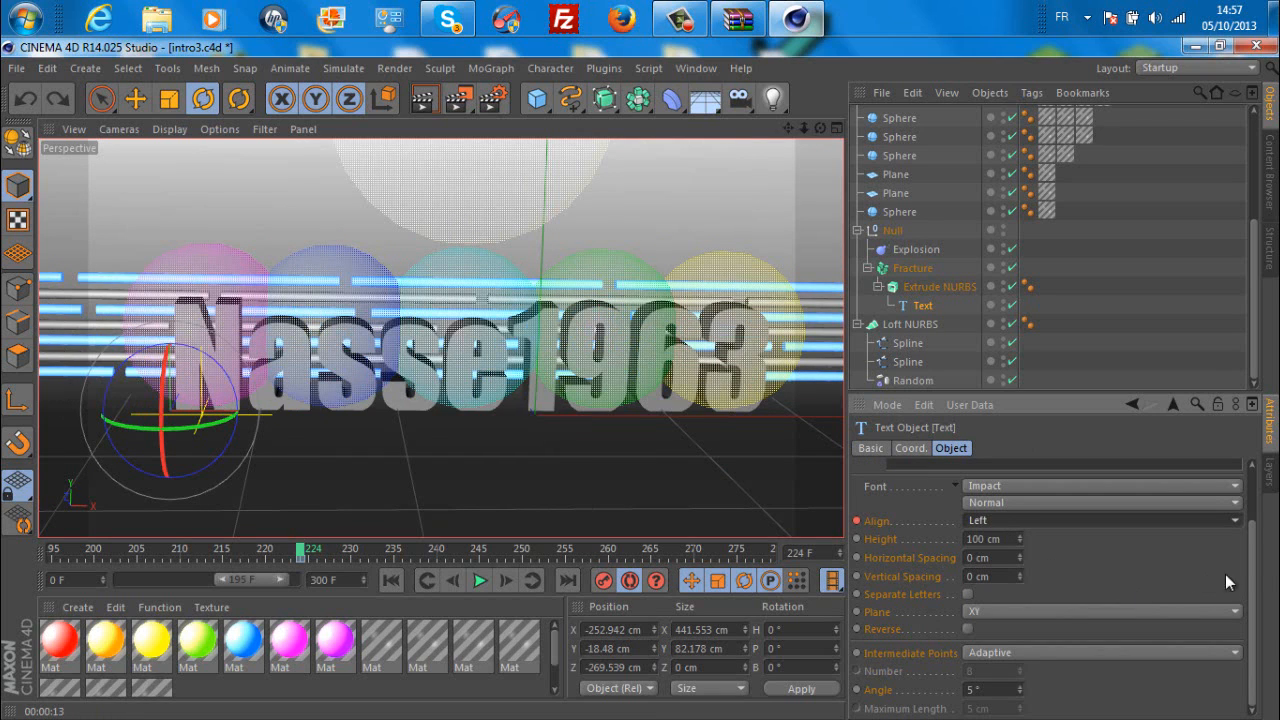
pyautogui.scroll(2, 1252, 565)
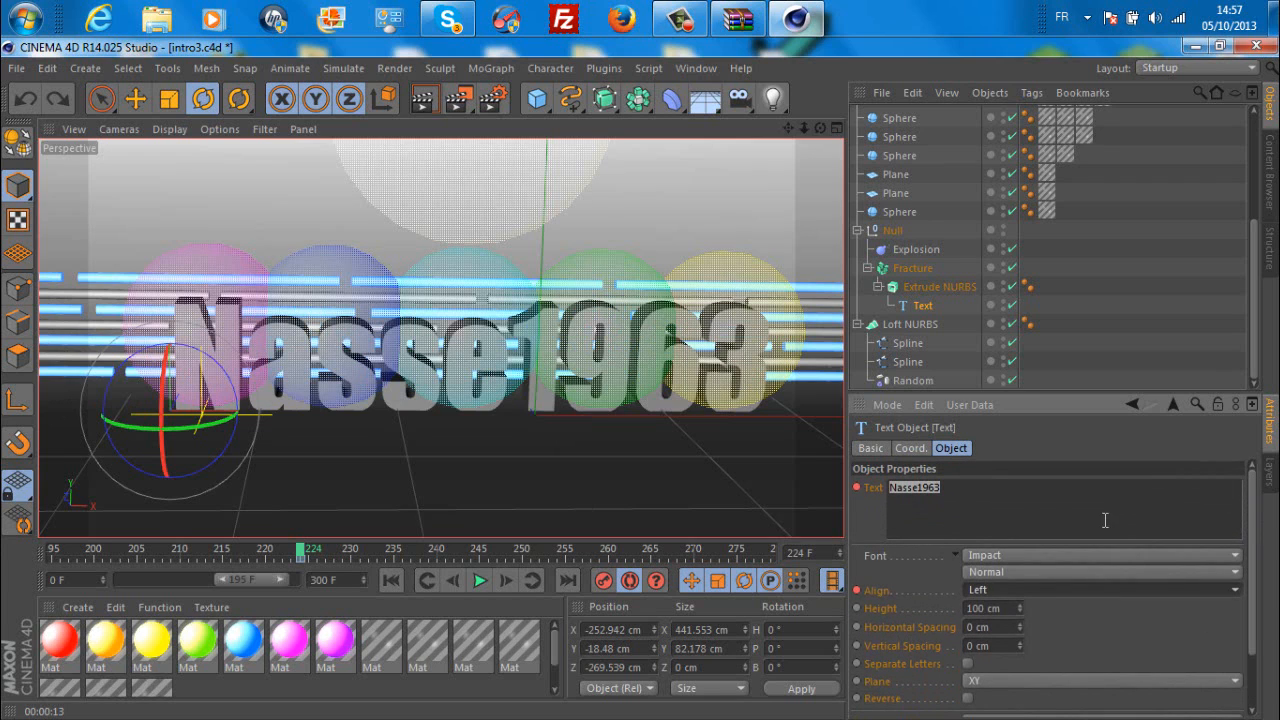
pyautogui.click(980, 560)
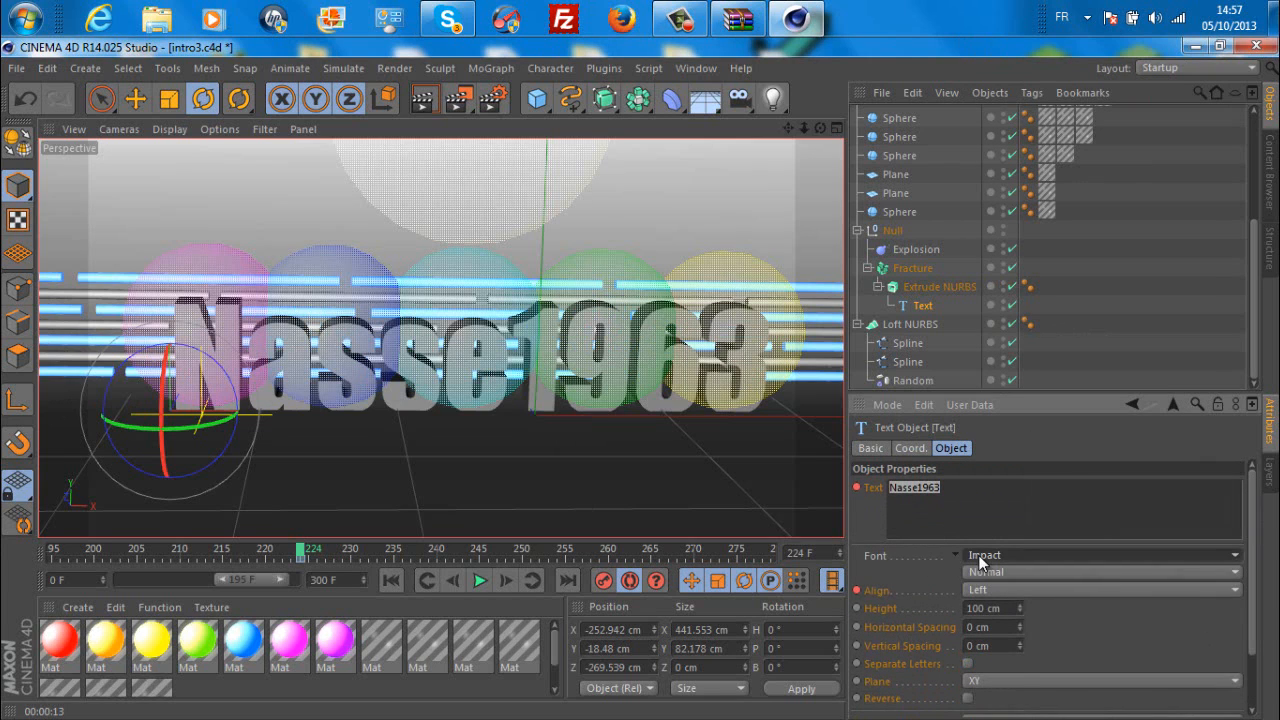
pyautogui.click(980, 561)
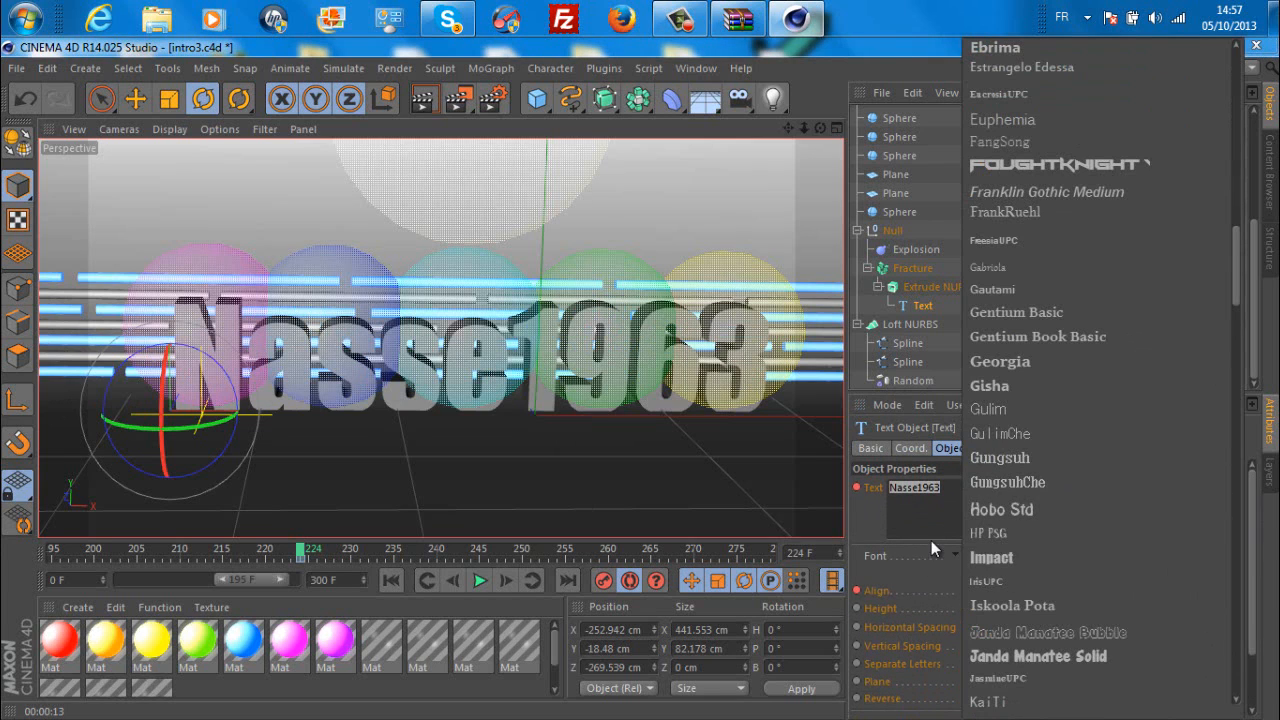
pyautogui.click(985, 557)
pyautogui.click(985, 557)
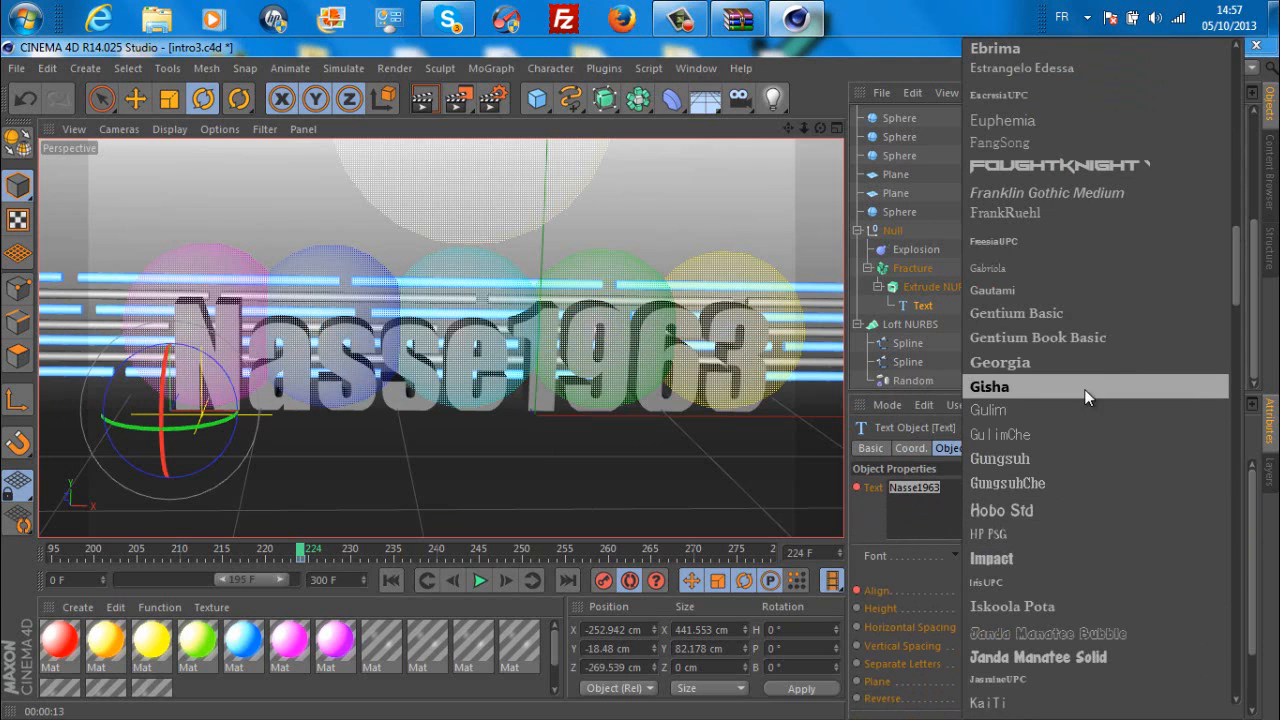
pyautogui.click(930, 553)
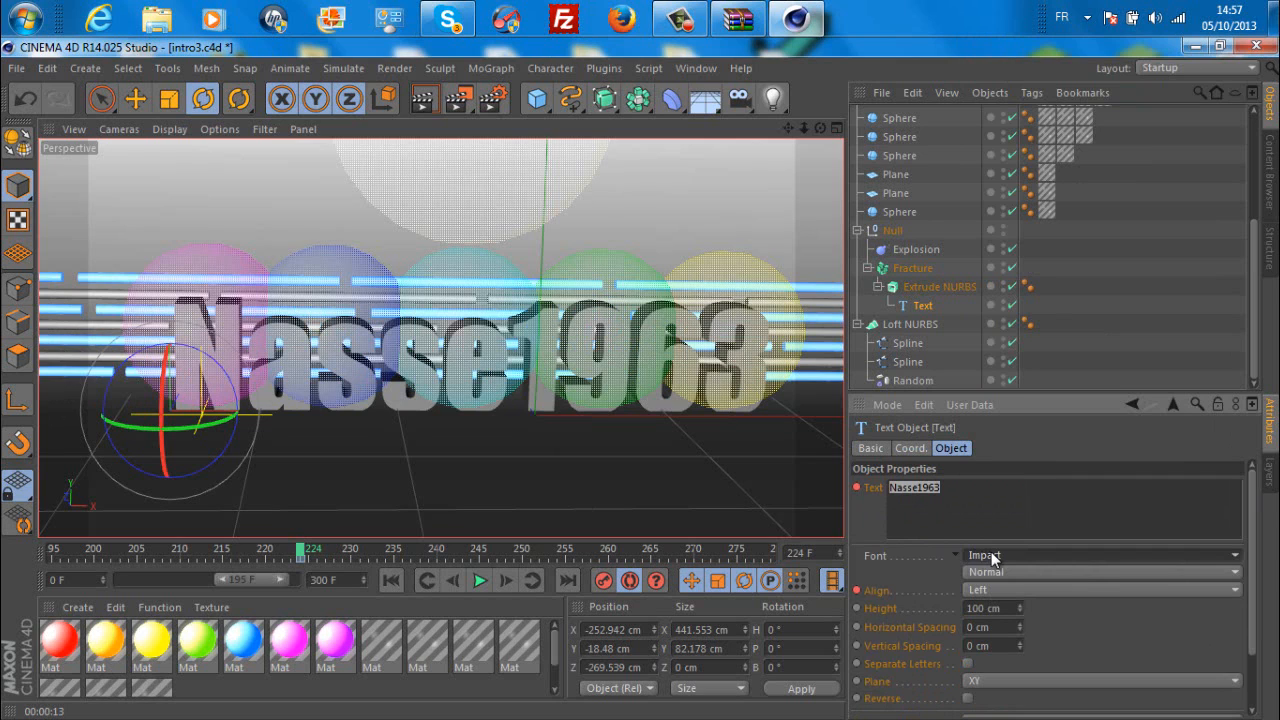
pyautogui.click(993, 557)
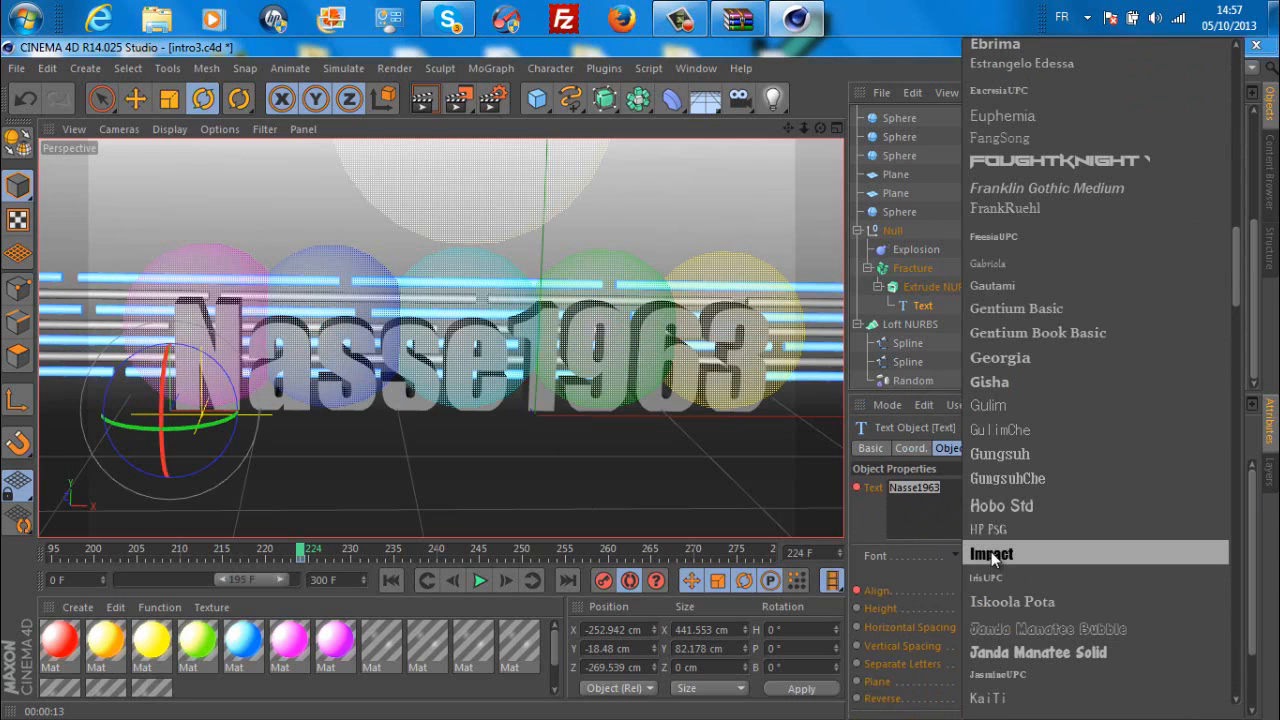
pyautogui.scroll(-1, 1042, 485)
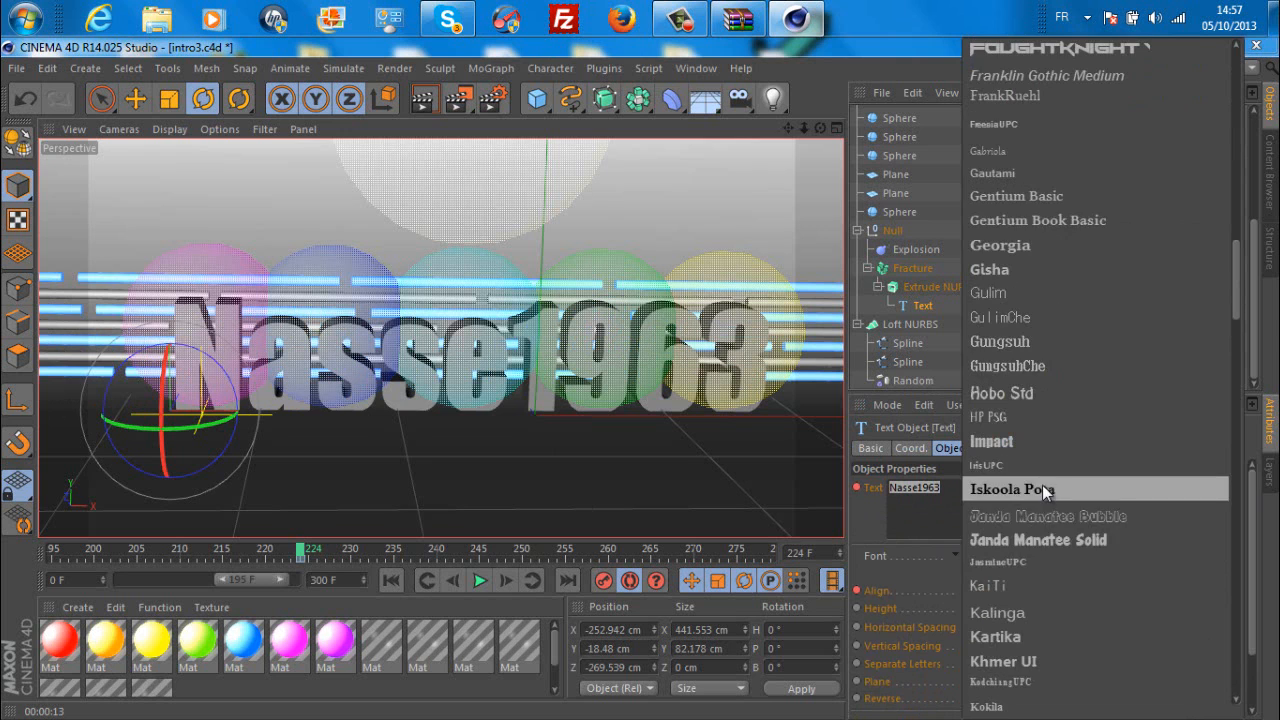
pyautogui.click(894, 553)
# - Browse the available fonts and set the Text object's font to Janda Manatee Solid
pyautogui.click(992, 557)
pyautogui.scroll(-15, 1014, 549)
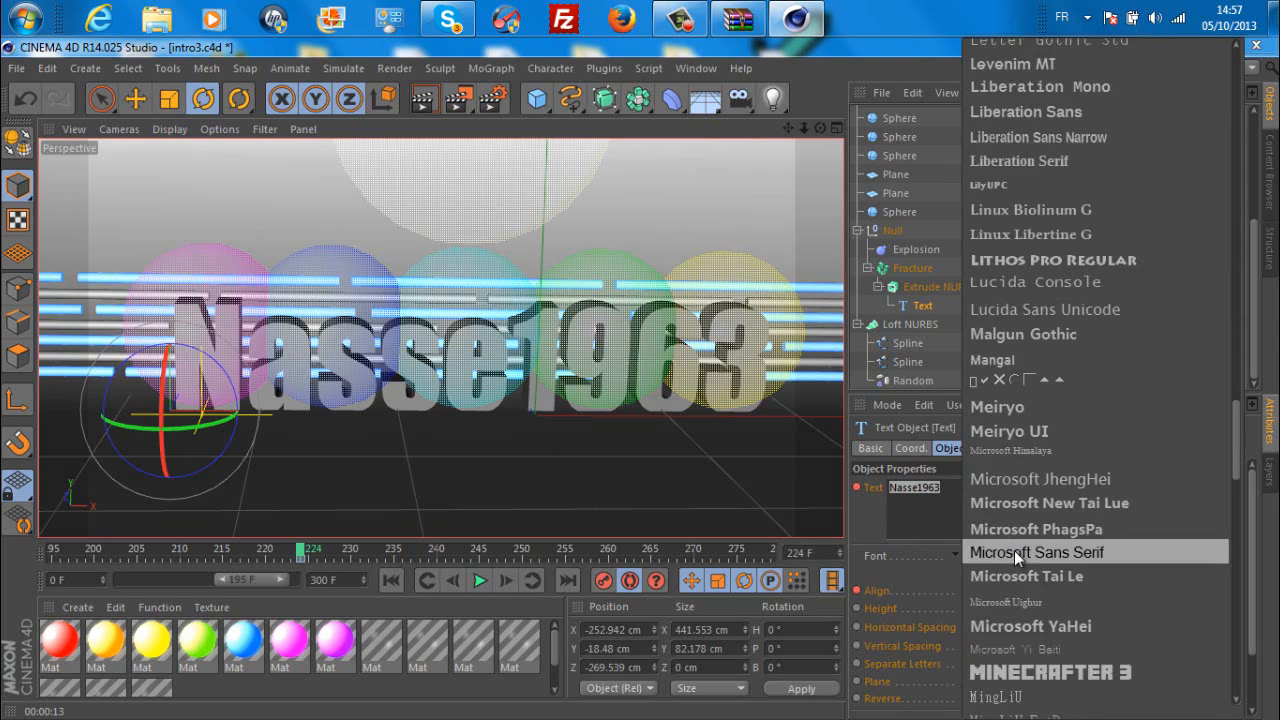
pyautogui.scroll(-20, 1008, 552)
pyautogui.scroll(20, 1006, 555)
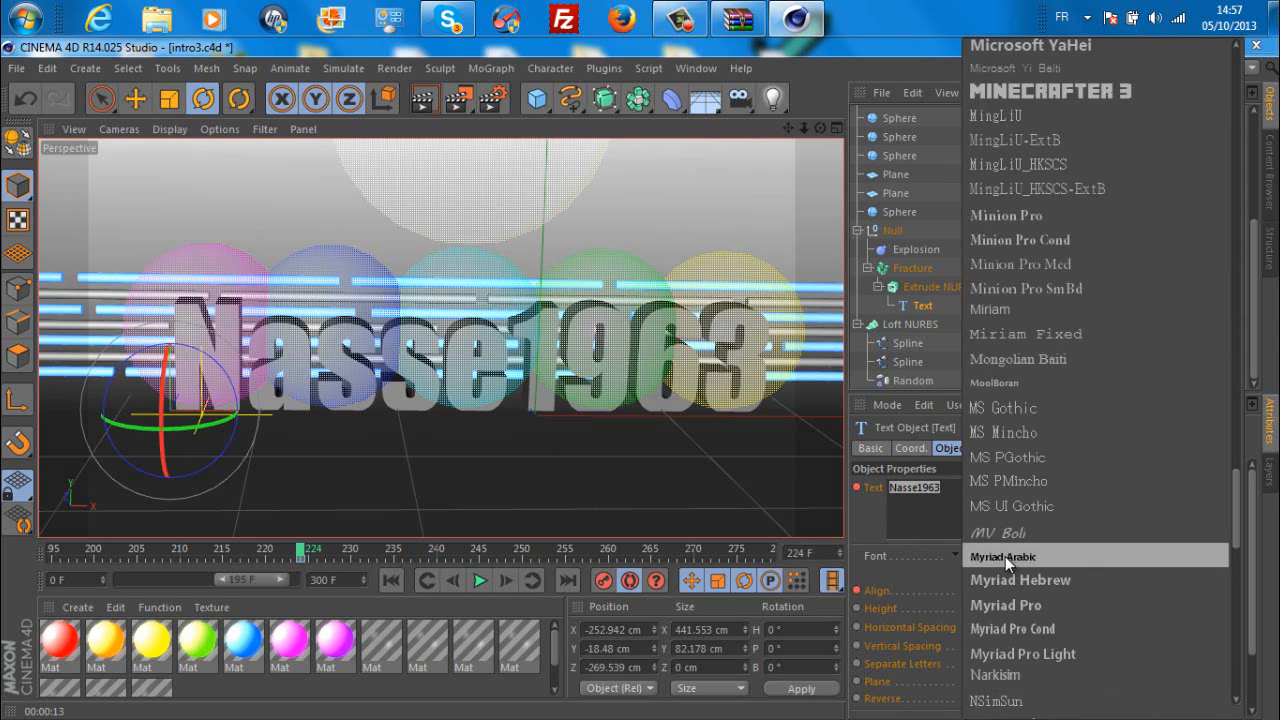
pyautogui.scroll(-1, 1015, 550)
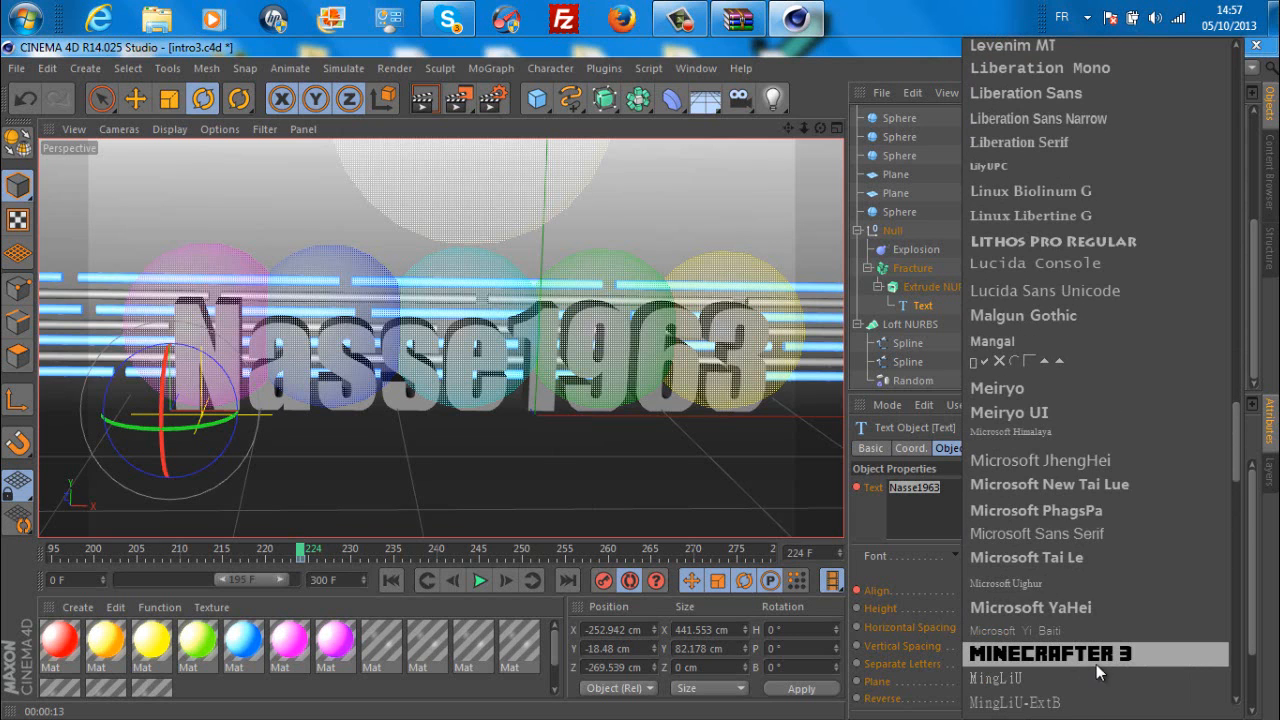
pyautogui.scroll(20, 1088, 650)
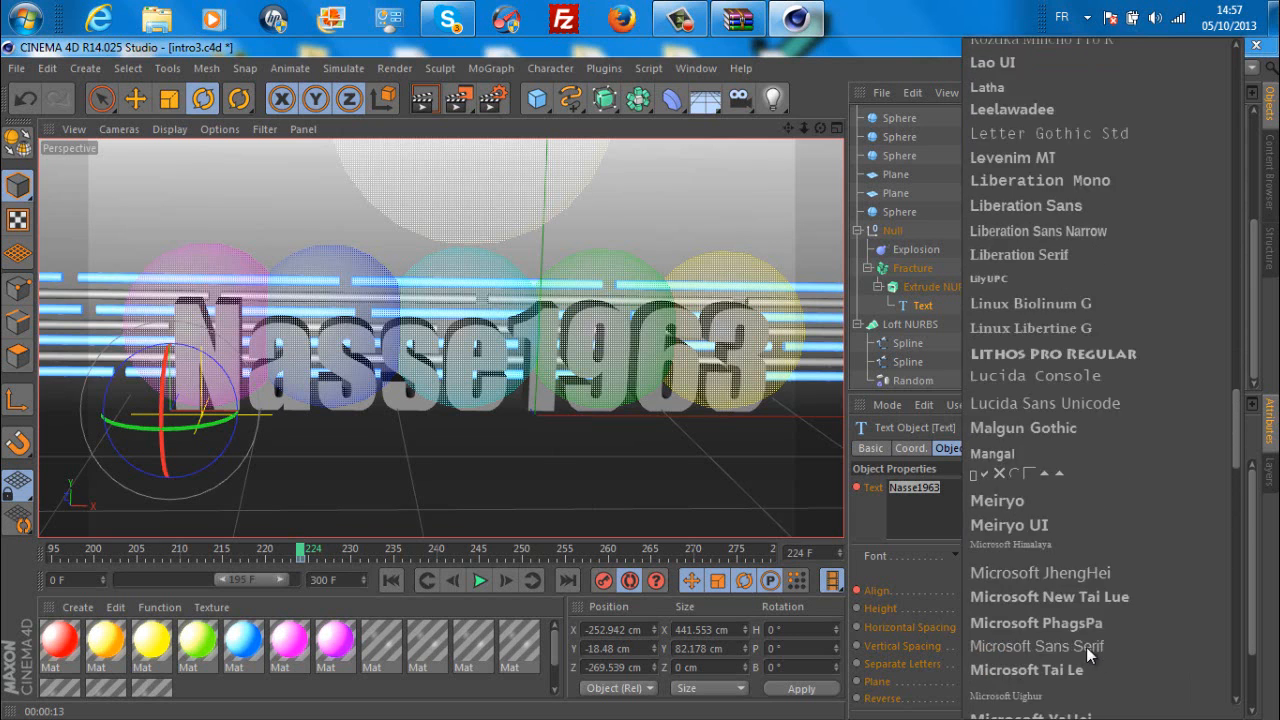
pyautogui.scroll(-3, 1080, 600)
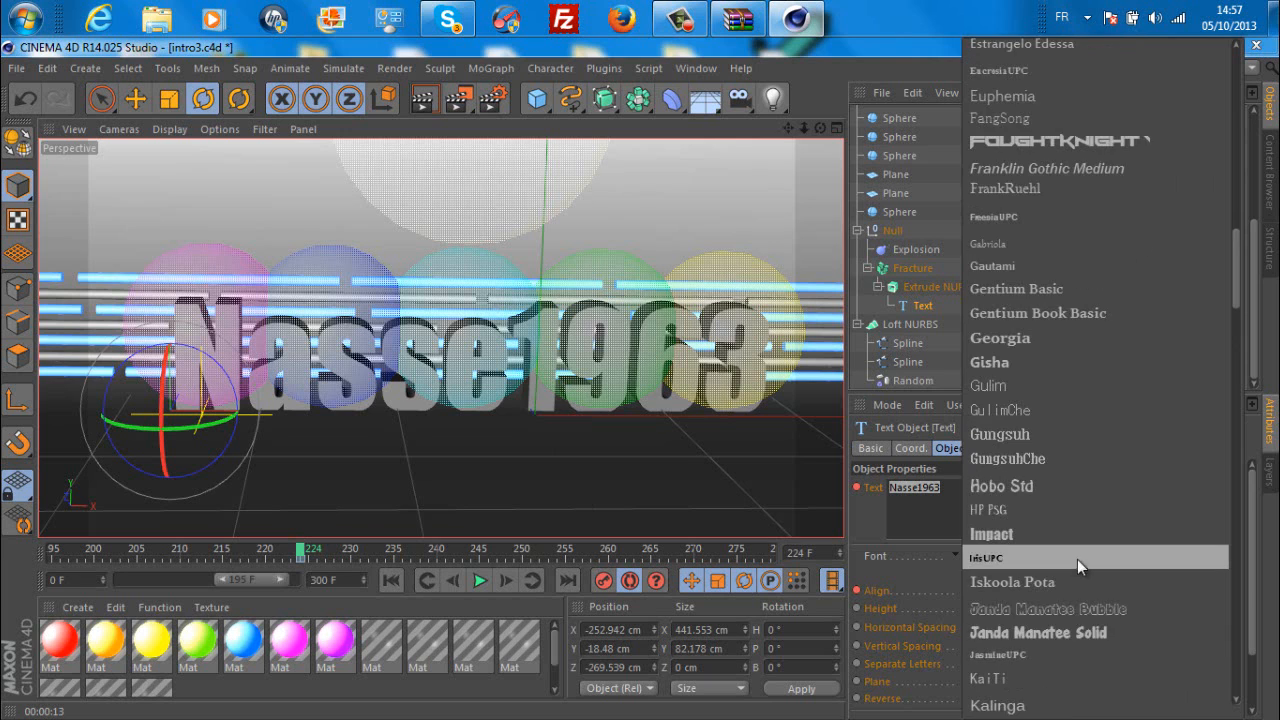
pyautogui.click(1059, 621)
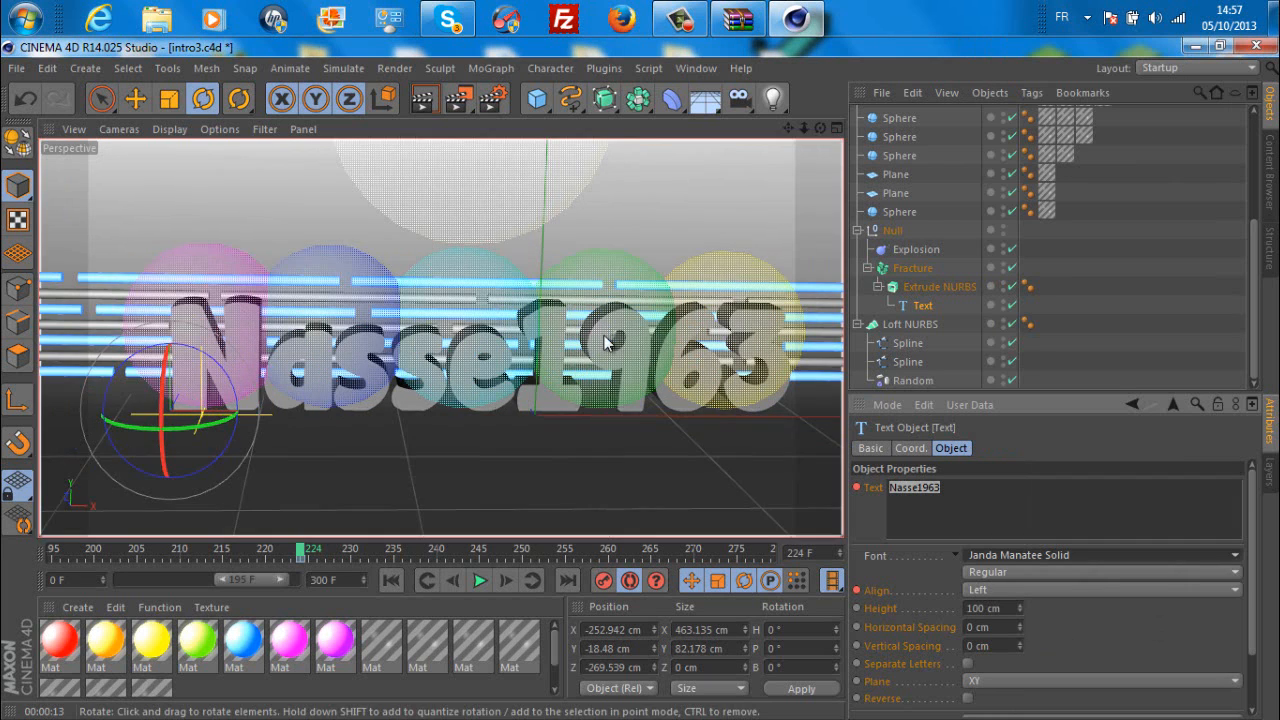
# - Render the perspective view at frame 224 to check the customized text
pyautogui.click(422, 97)
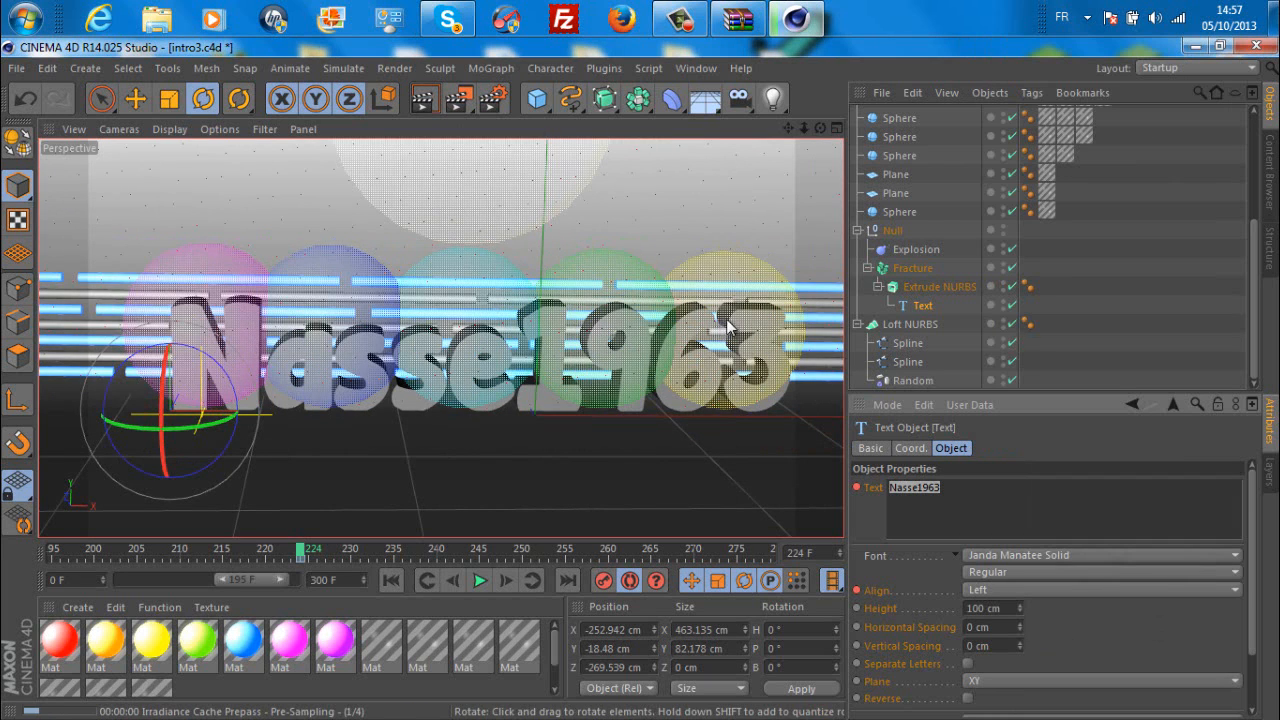
pyautogui.click(672, 14)
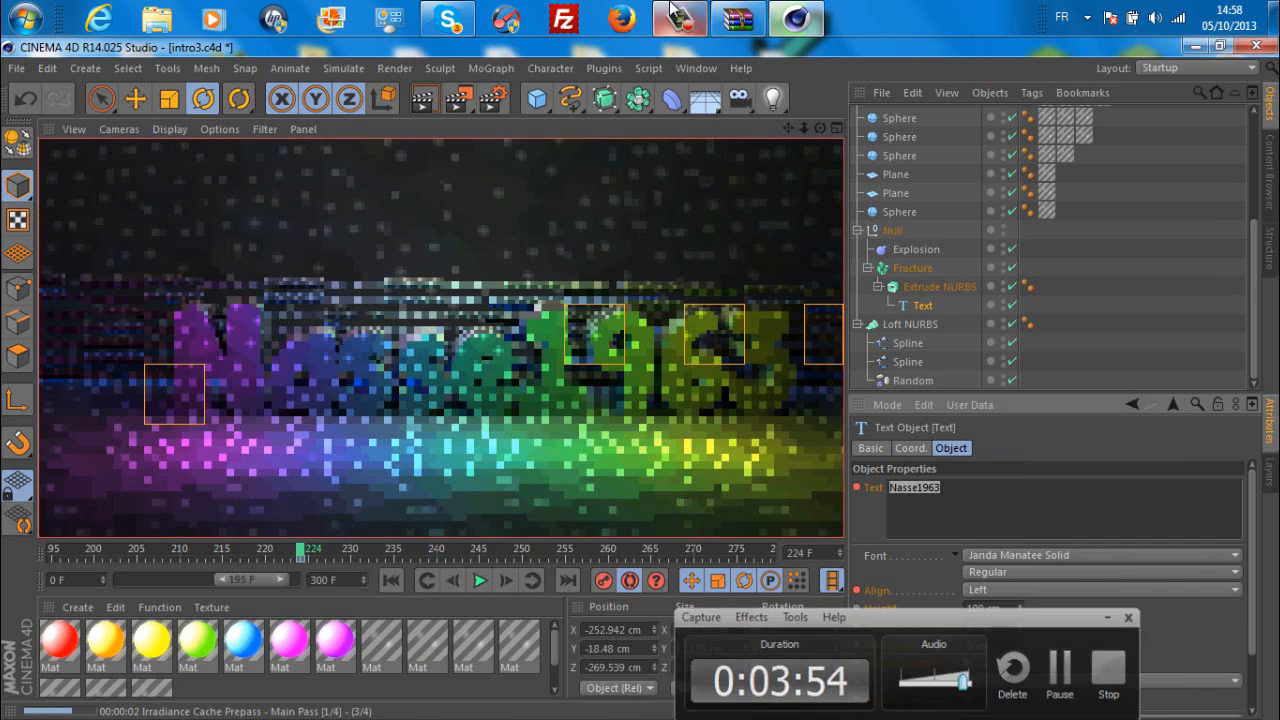
pyautogui.click(674, 14)
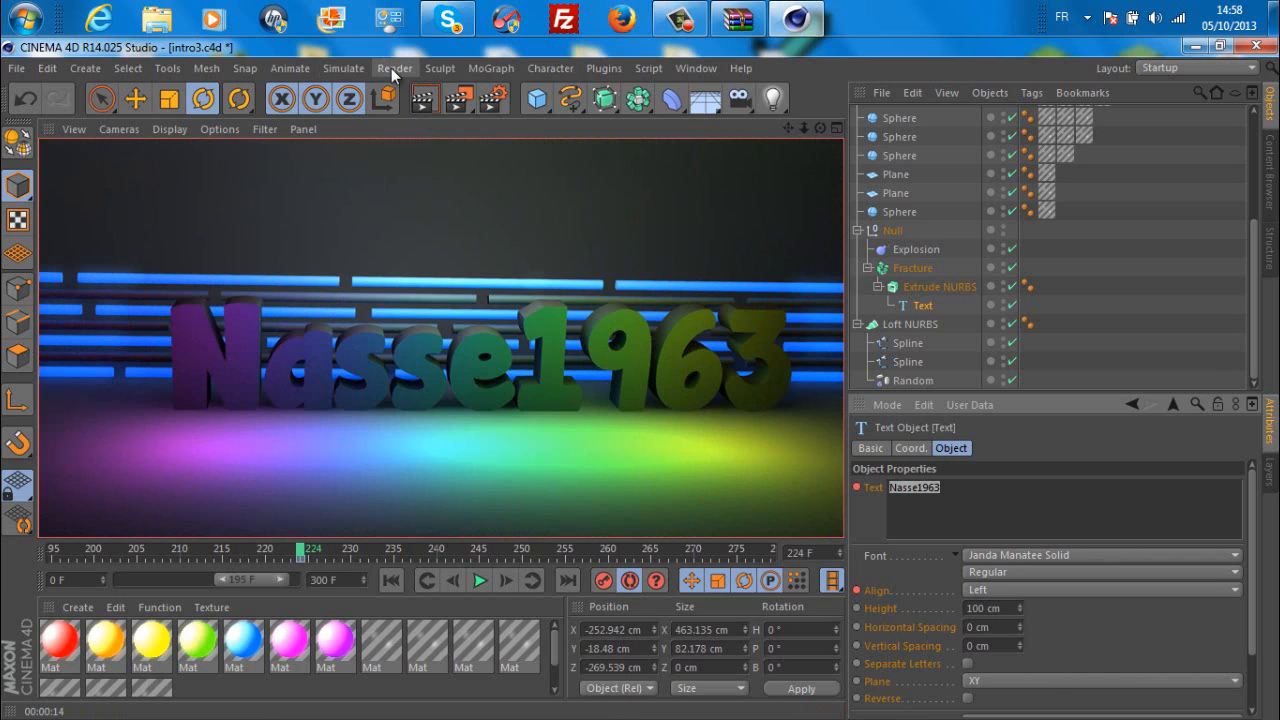
# - Apply the HDV/HDTV 720 29.97 film/video preset to the render output settings
pyautogui.click(391, 68)
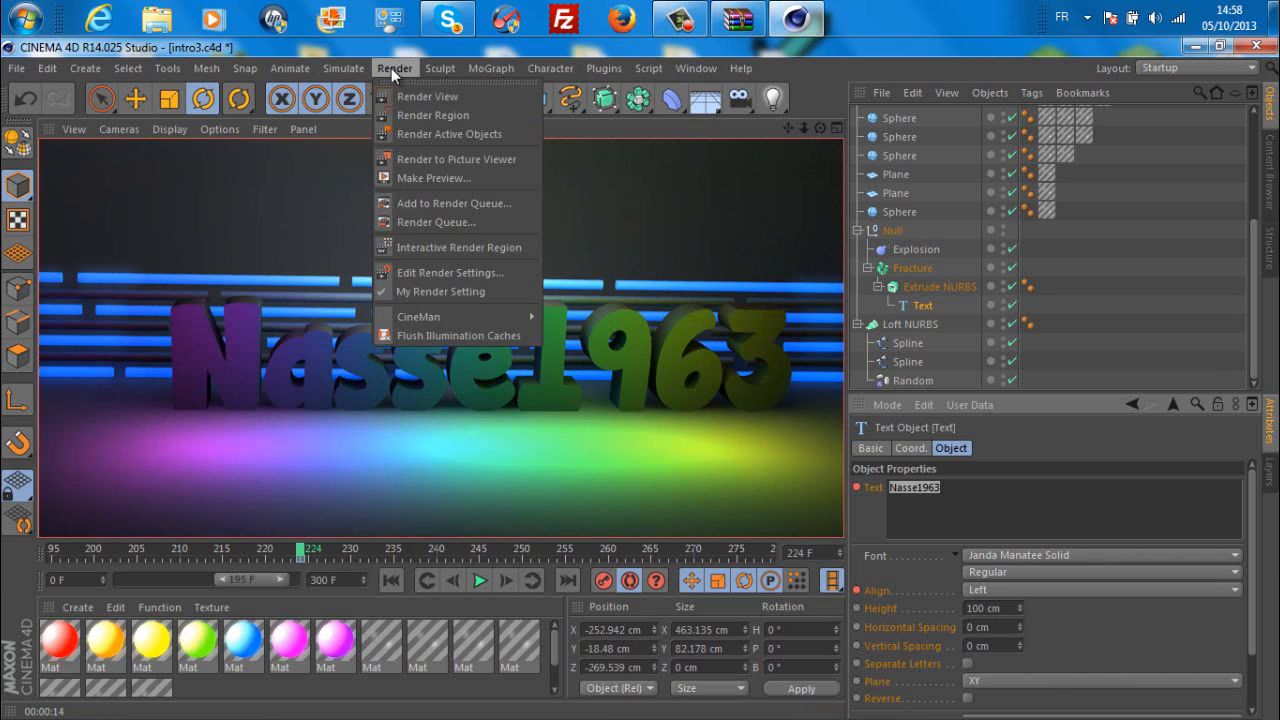
pyautogui.click(470, 273)
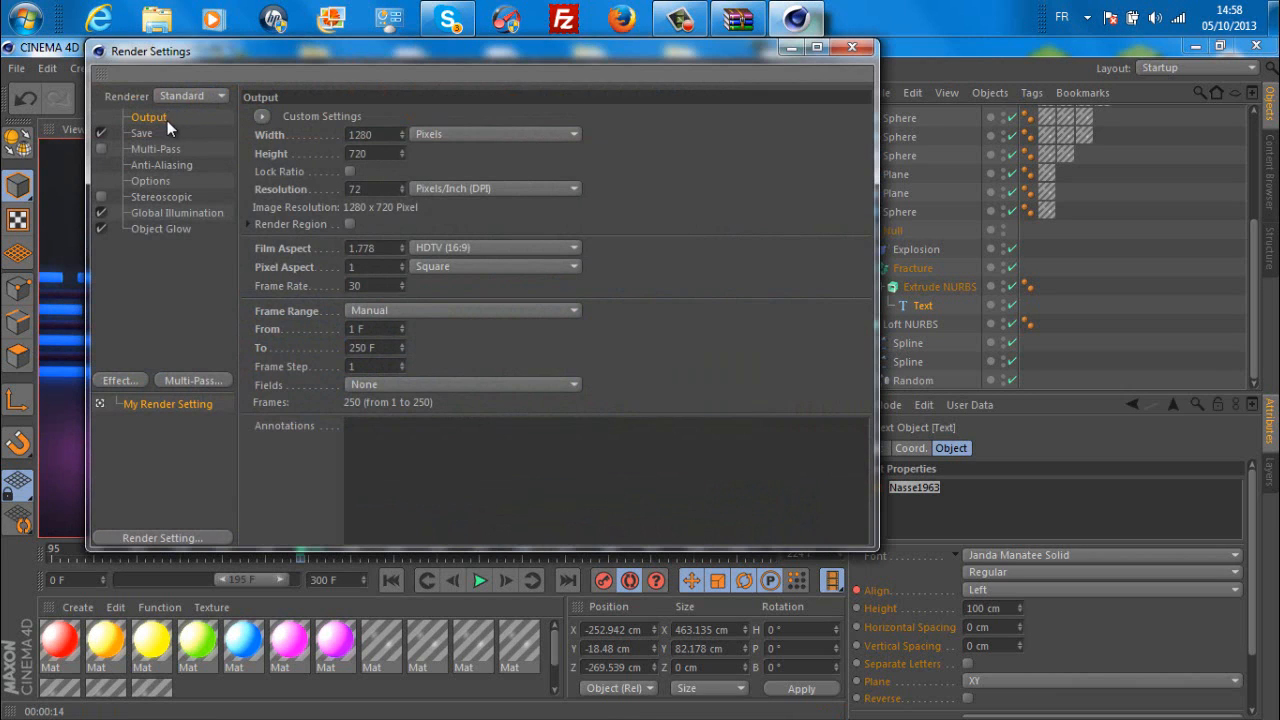
pyautogui.click(262, 117)
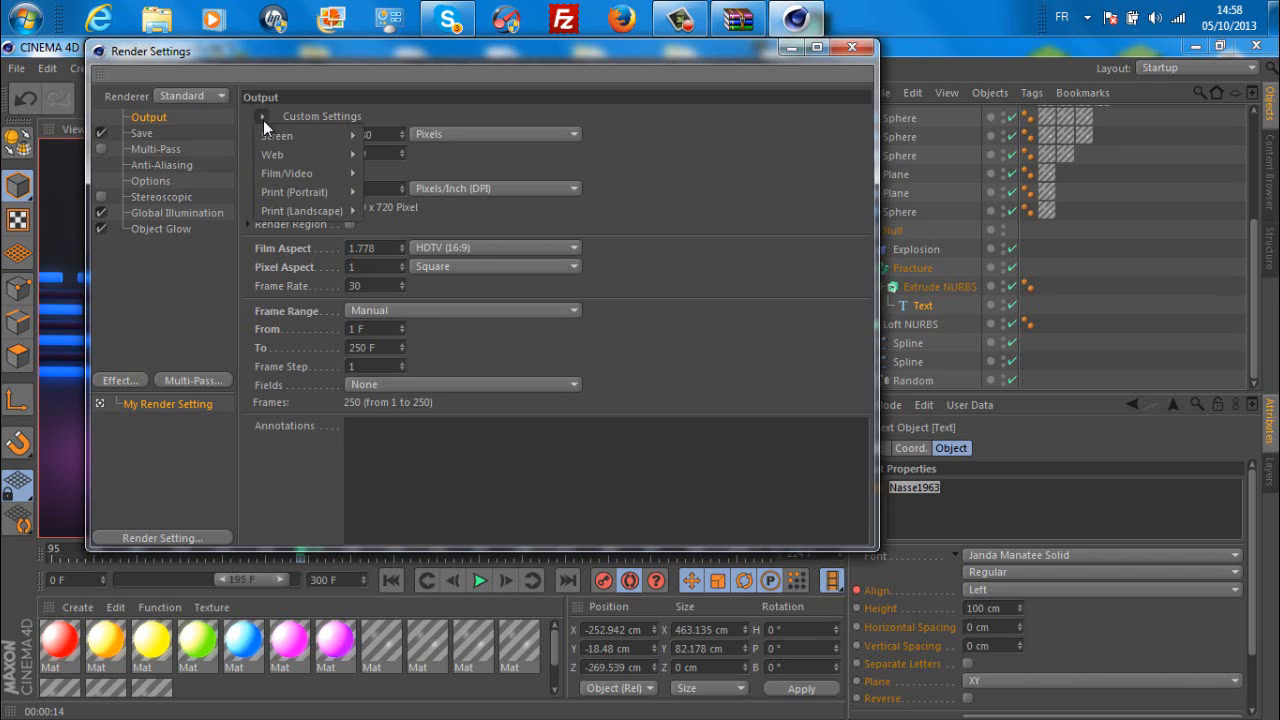
pyautogui.moveTo(322, 175)
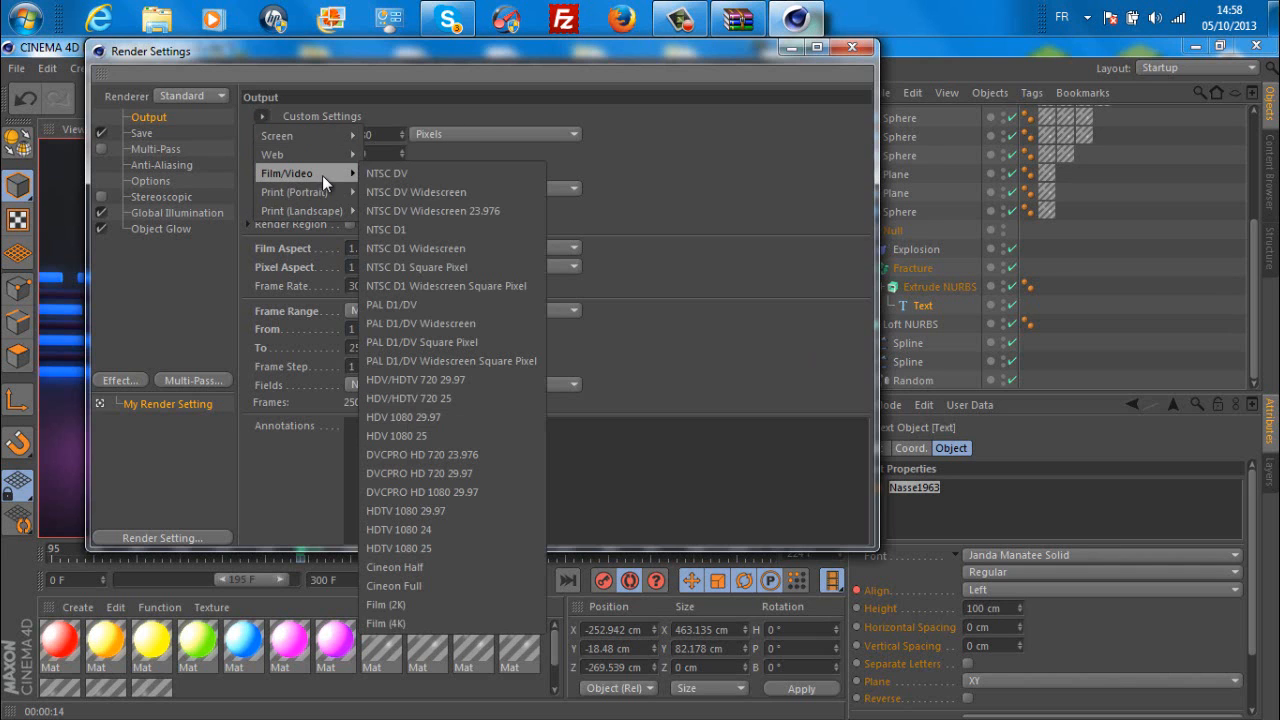
pyautogui.click(469, 379)
# - Set the render's save location to the desktop (Bureau) with the file name intro3
pyautogui.click(150, 134)
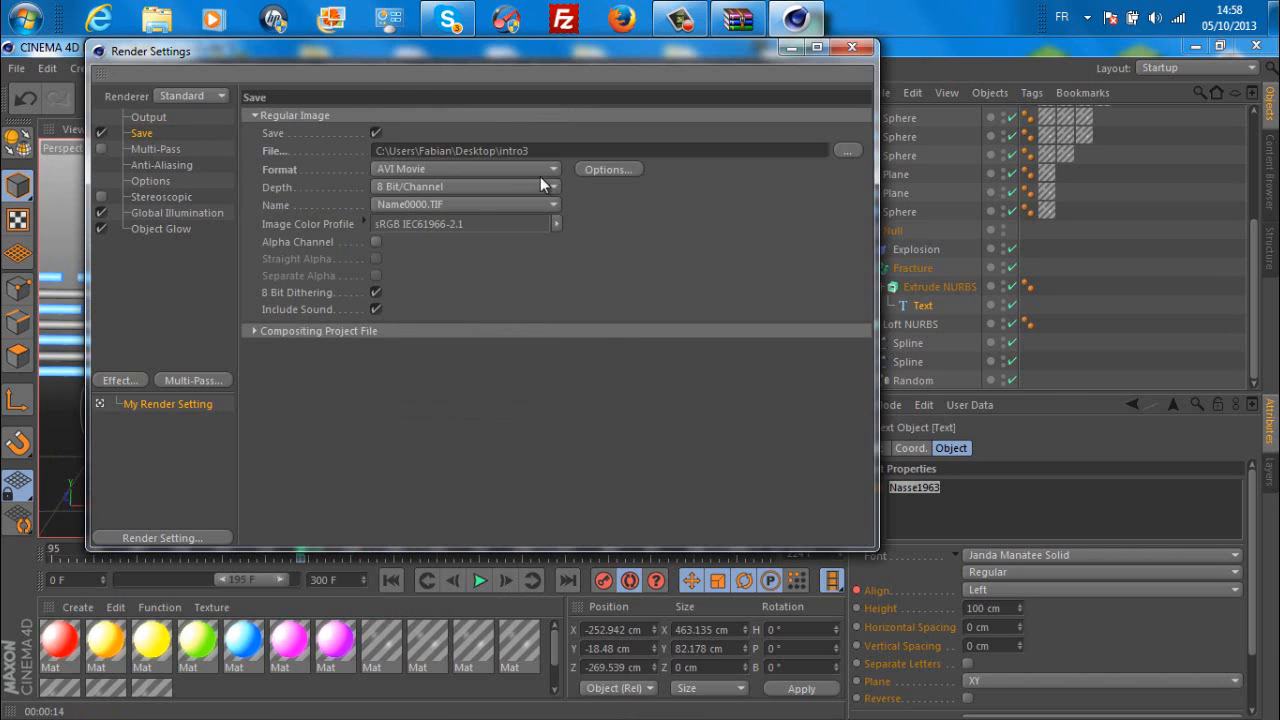
pyautogui.click(847, 151)
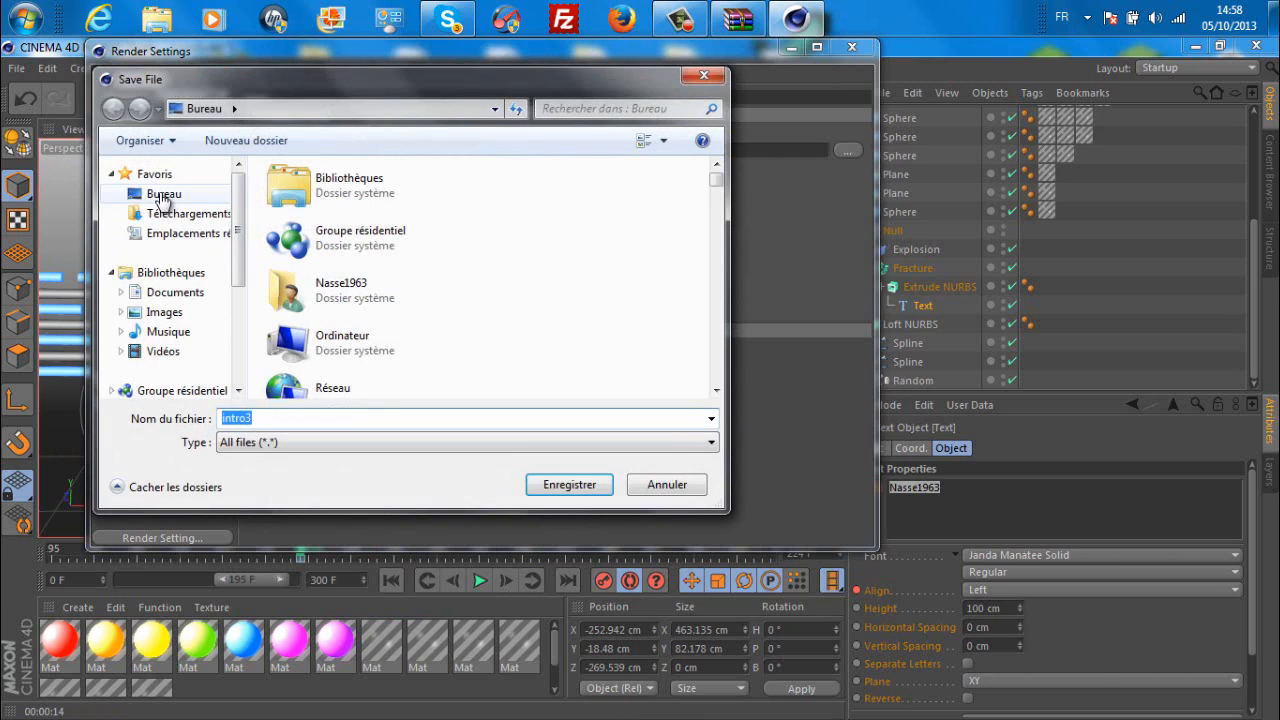
pyautogui.click(164, 194)
pyautogui.click(567, 485)
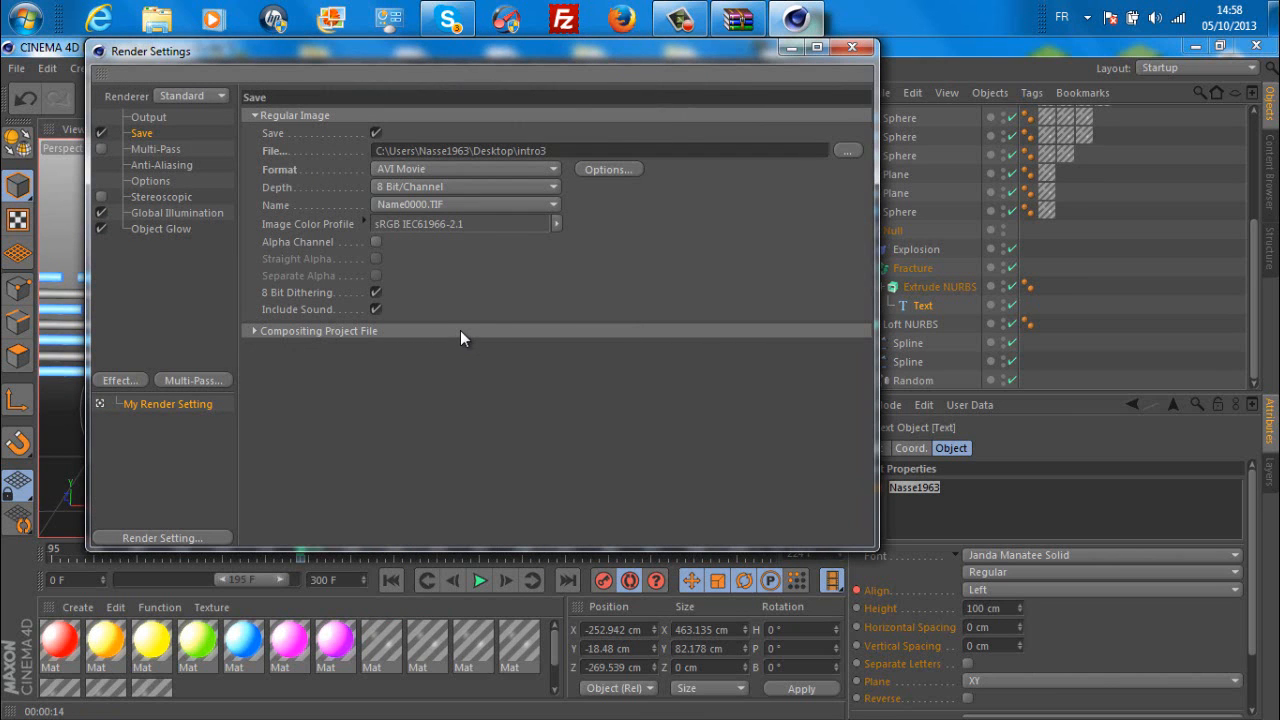
# - Set the render anti-aliasing to Best with a 2x2 minimum level and close the render settings
pyautogui.click(154, 148)
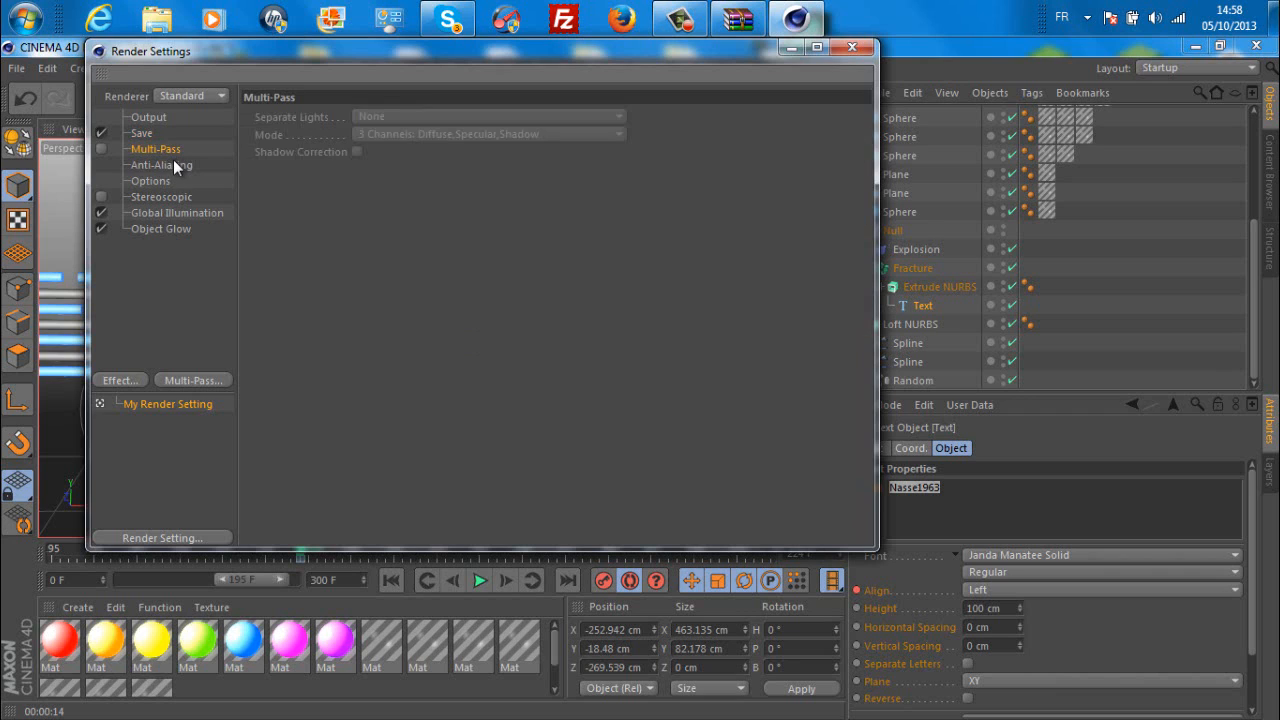
pyautogui.click(175, 163)
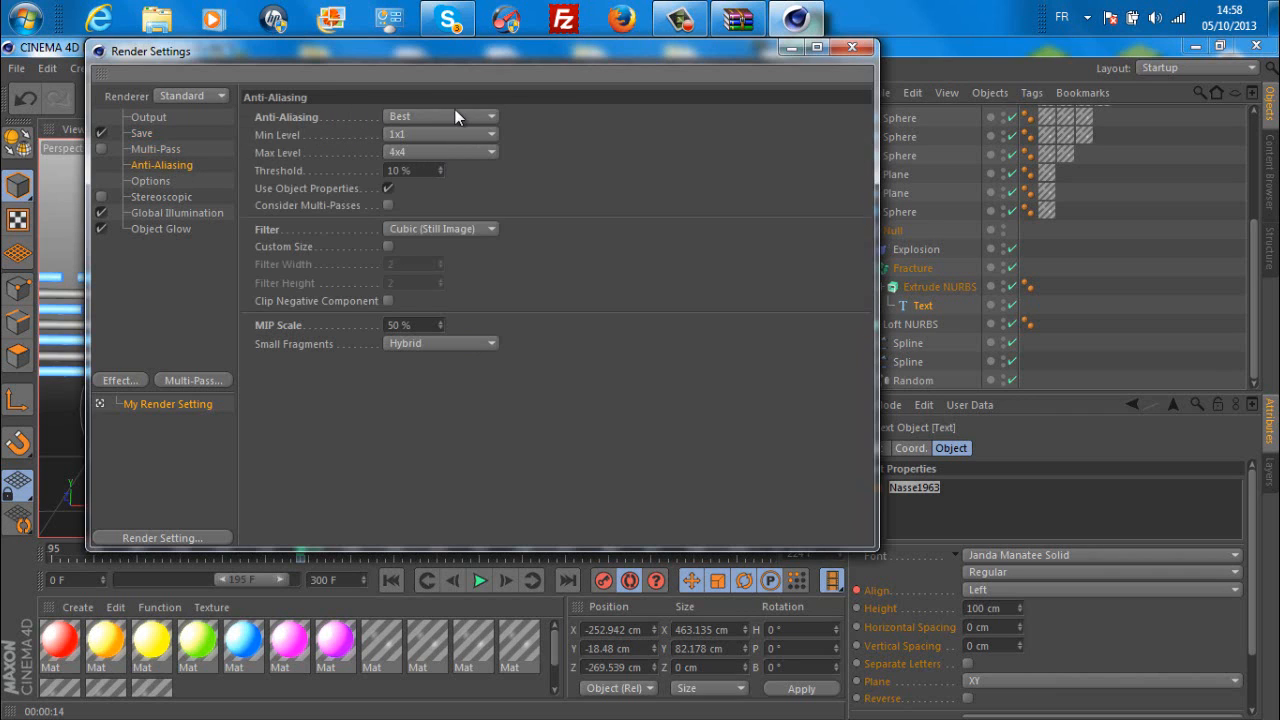
pyautogui.click(455, 116)
pyautogui.click(456, 170)
pyautogui.click(445, 132)
pyautogui.click(444, 164)
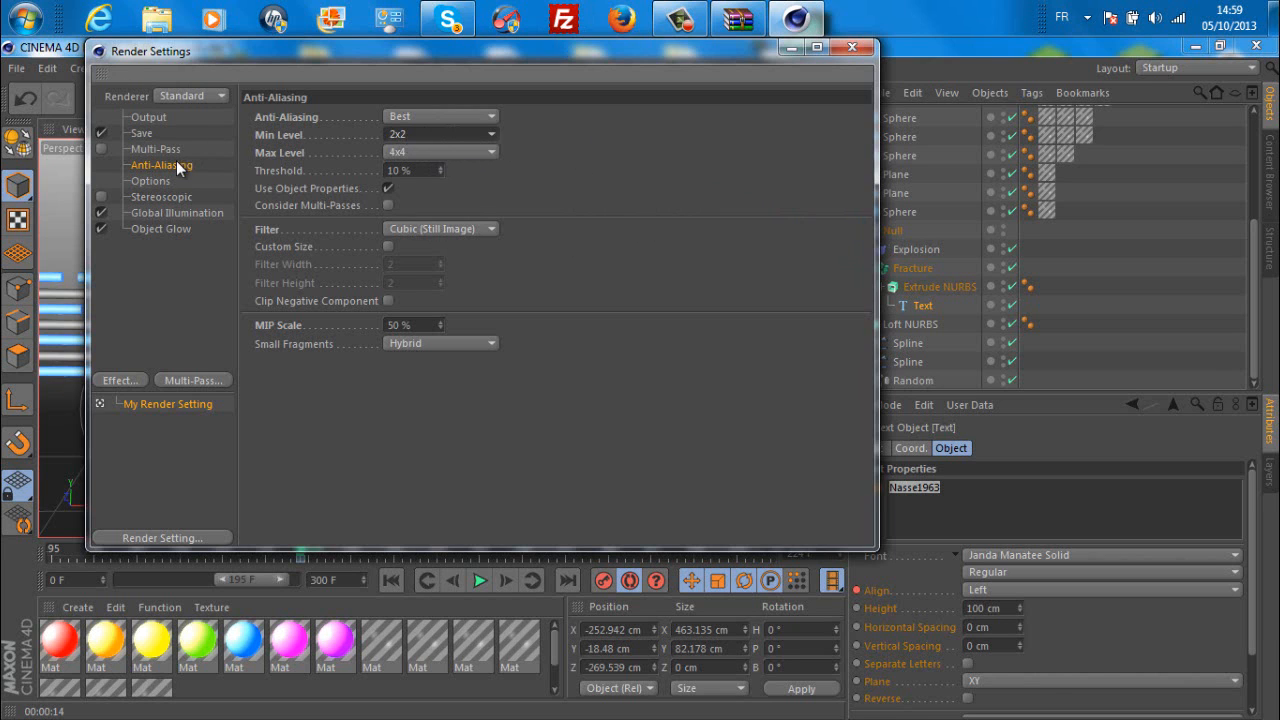
pyautogui.click(849, 49)
# - Start rendering the intro animation to the Picture Viewer, and abort the render
pyautogui.click(478, 97)
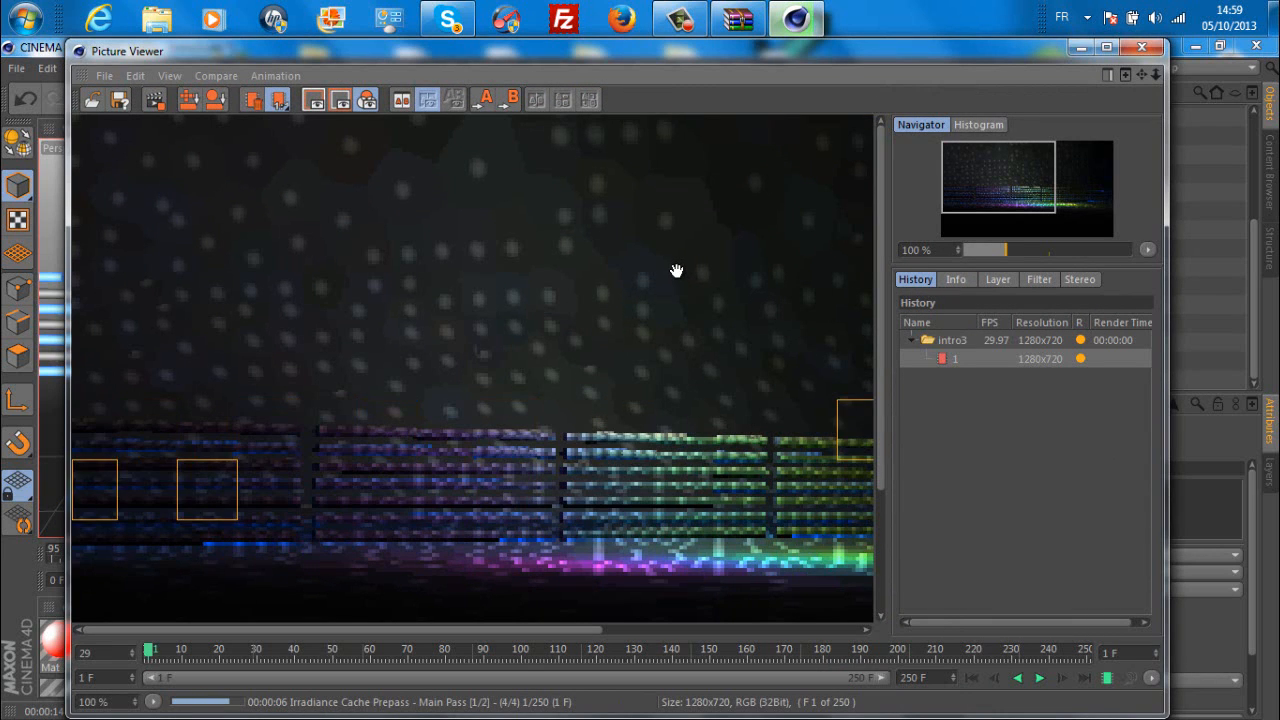
pyautogui.click(1139, 50)
pyautogui.click(672, 451)
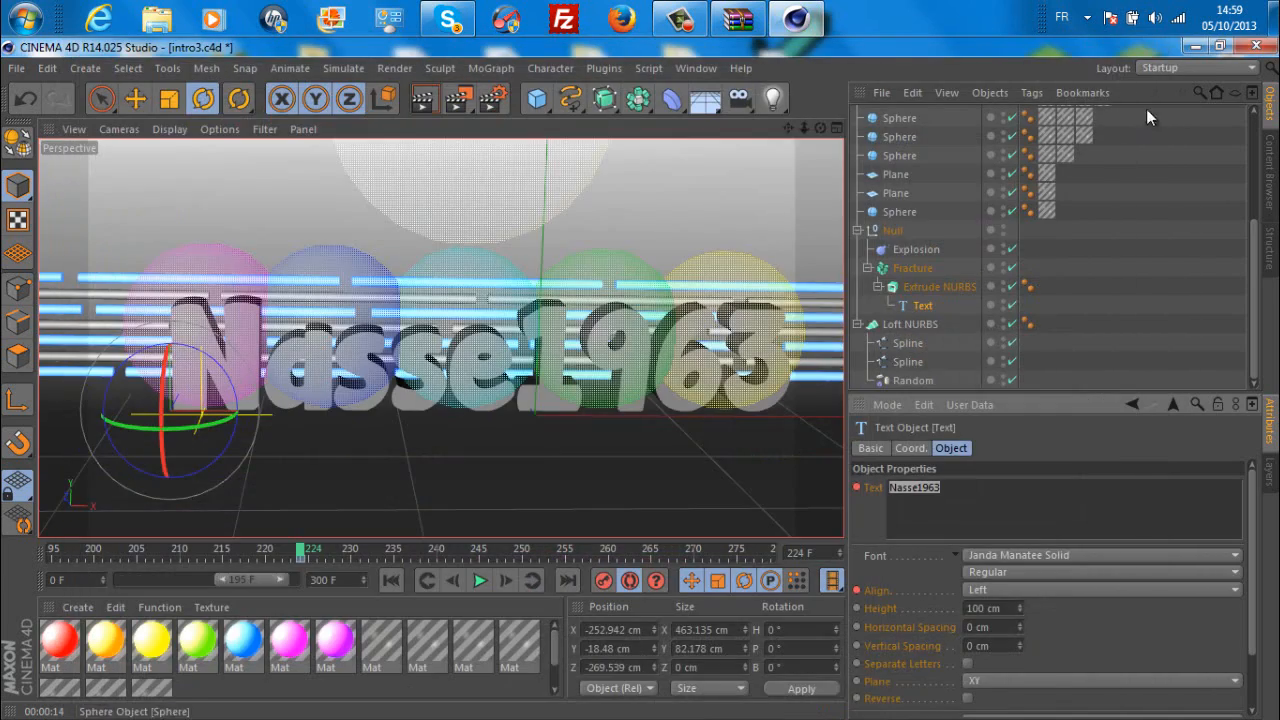
# - Minimize Cinema 4D and delete the intro3 AVI file from the desktop
pyautogui.click(1195, 47)
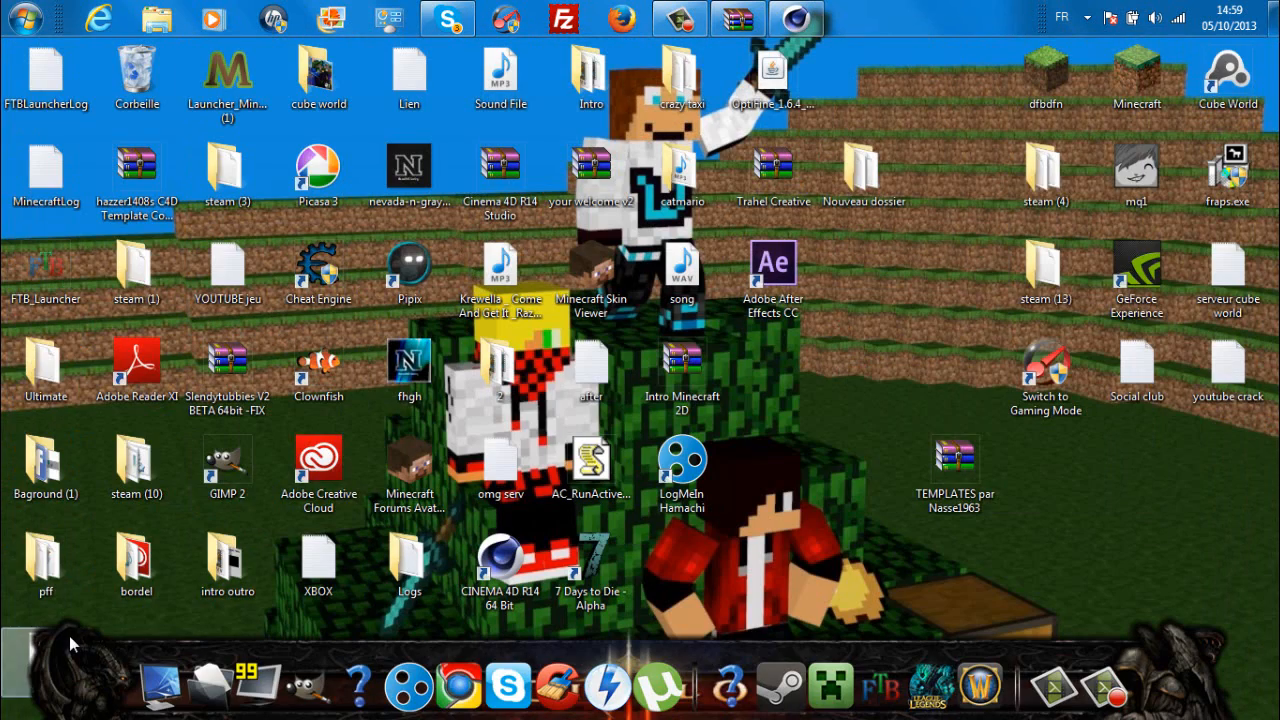
pyautogui.moveTo(70, 645); pyautogui.dragTo(715, 570)
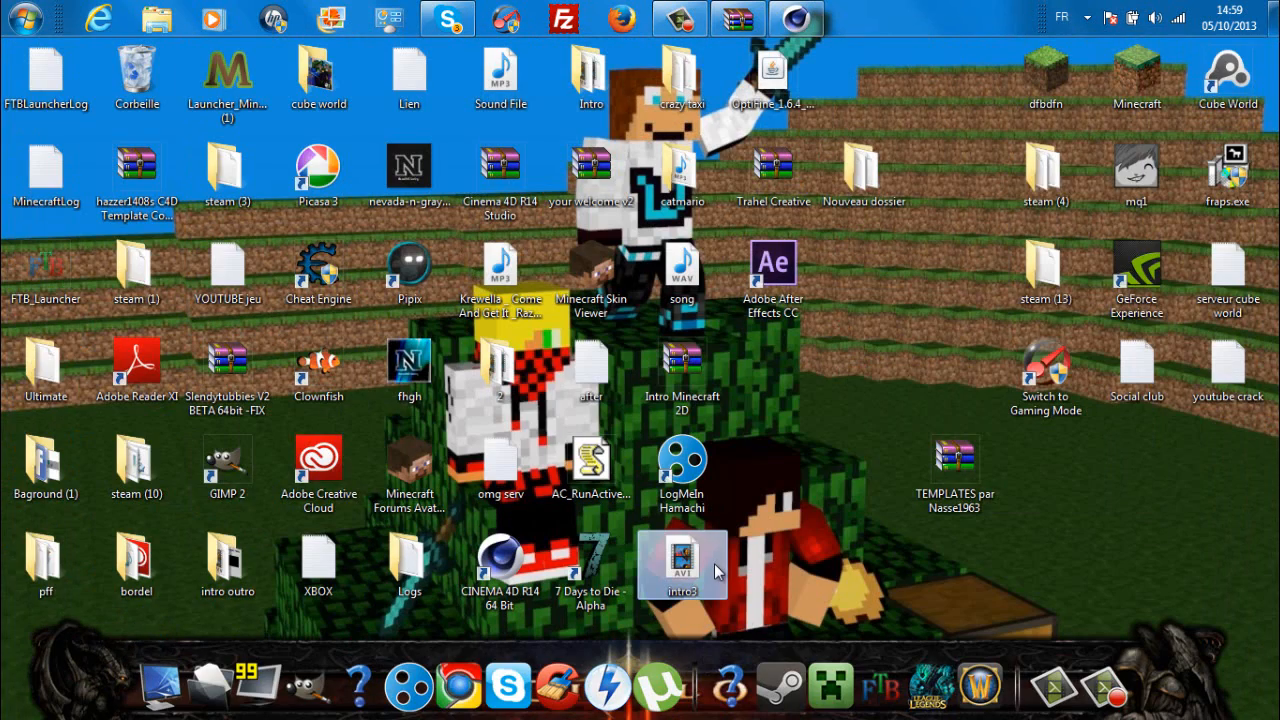
pyautogui.press('Delete')
pyautogui.press('Return')
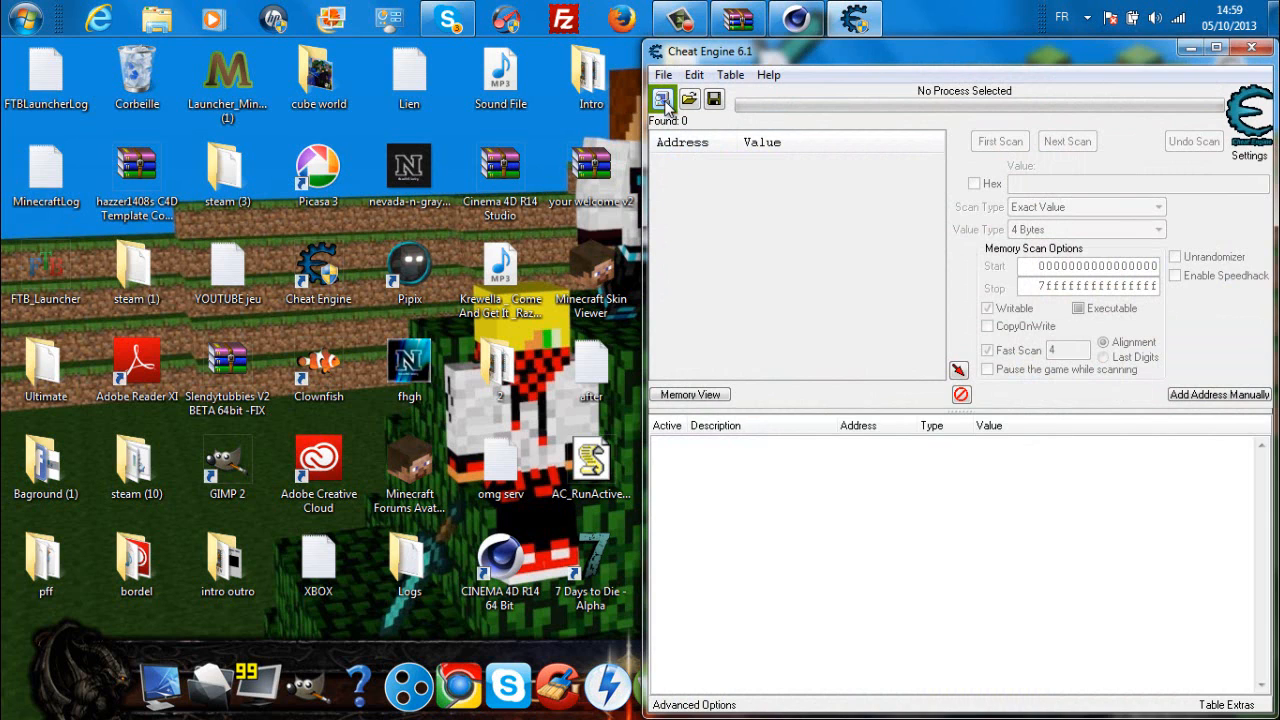
# - Attach Cheat Engine to the CINEMA 4D 64 Bit.exe process
pyautogui.click(662, 99)
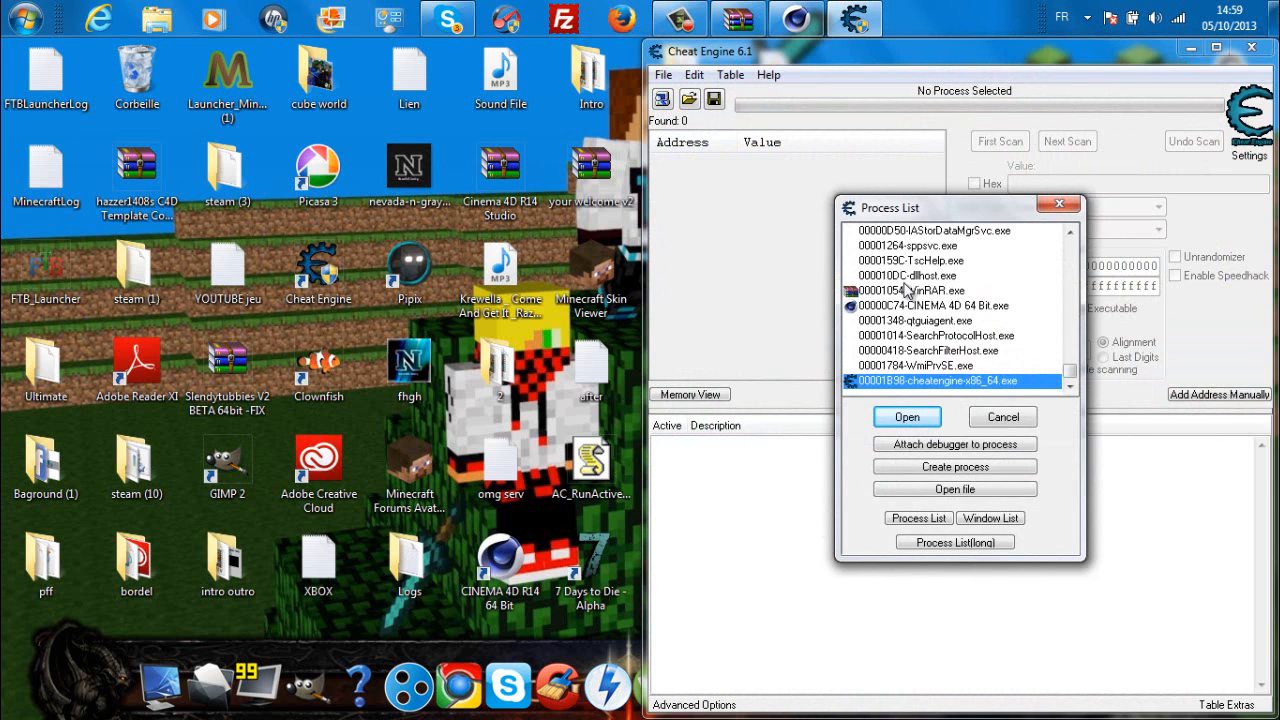
pyautogui.scroll(1, 905, 292)
pyautogui.scroll(-1, 905, 295)
pyautogui.scroll(2, 905, 300)
pyautogui.scroll(-2, 905, 308)
pyautogui.click(904, 306)
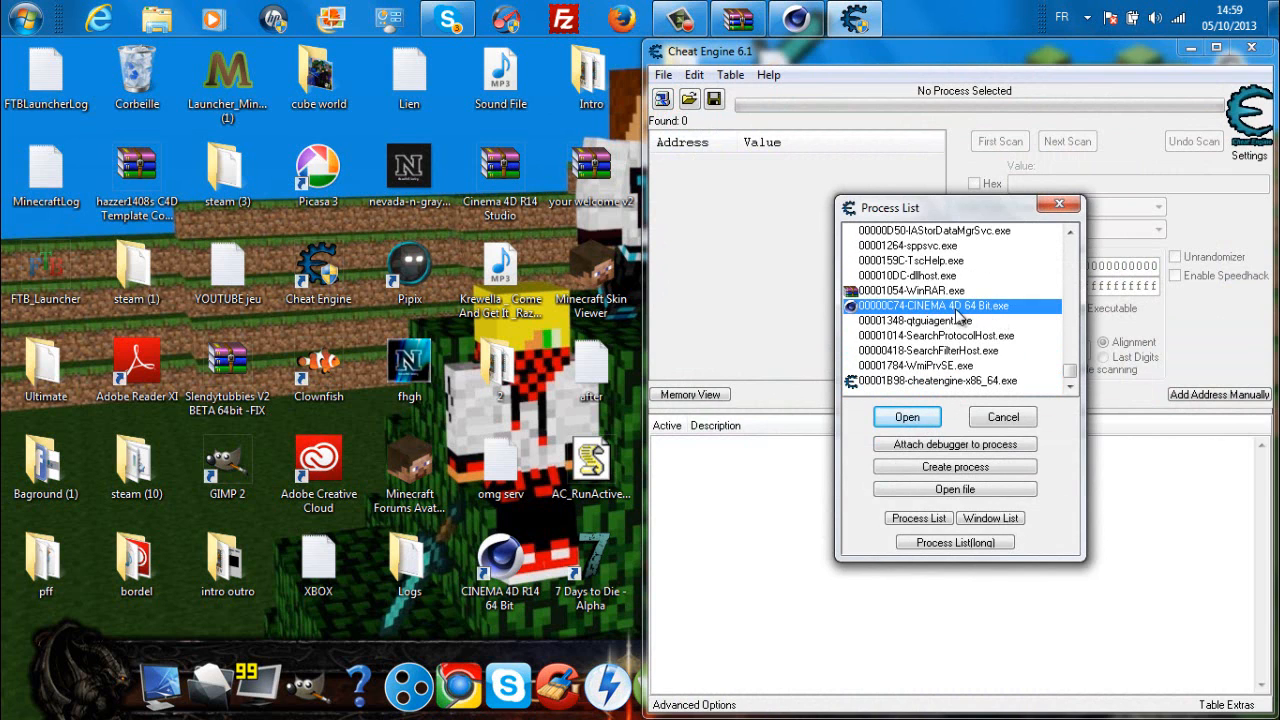
pyautogui.click(906, 418)
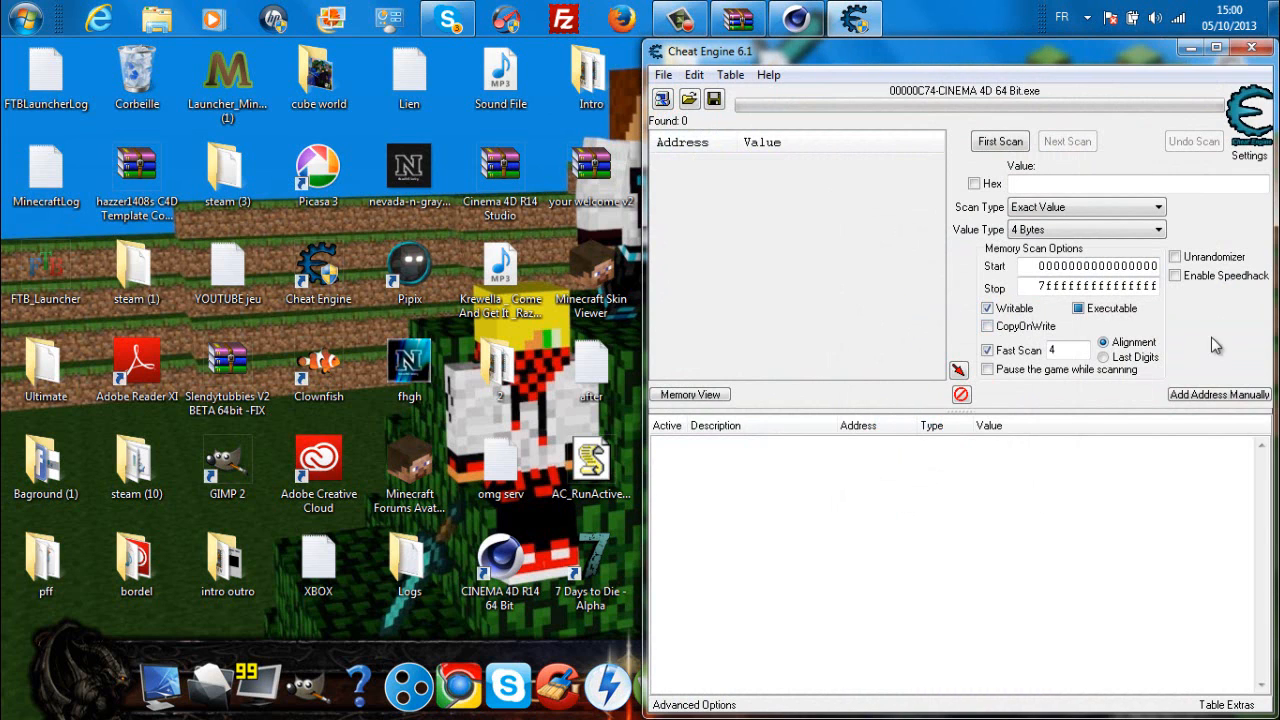
# - Enable the speedhack for the Cinema 4D process and apply a speed of 500
pyautogui.click(1210, 277)
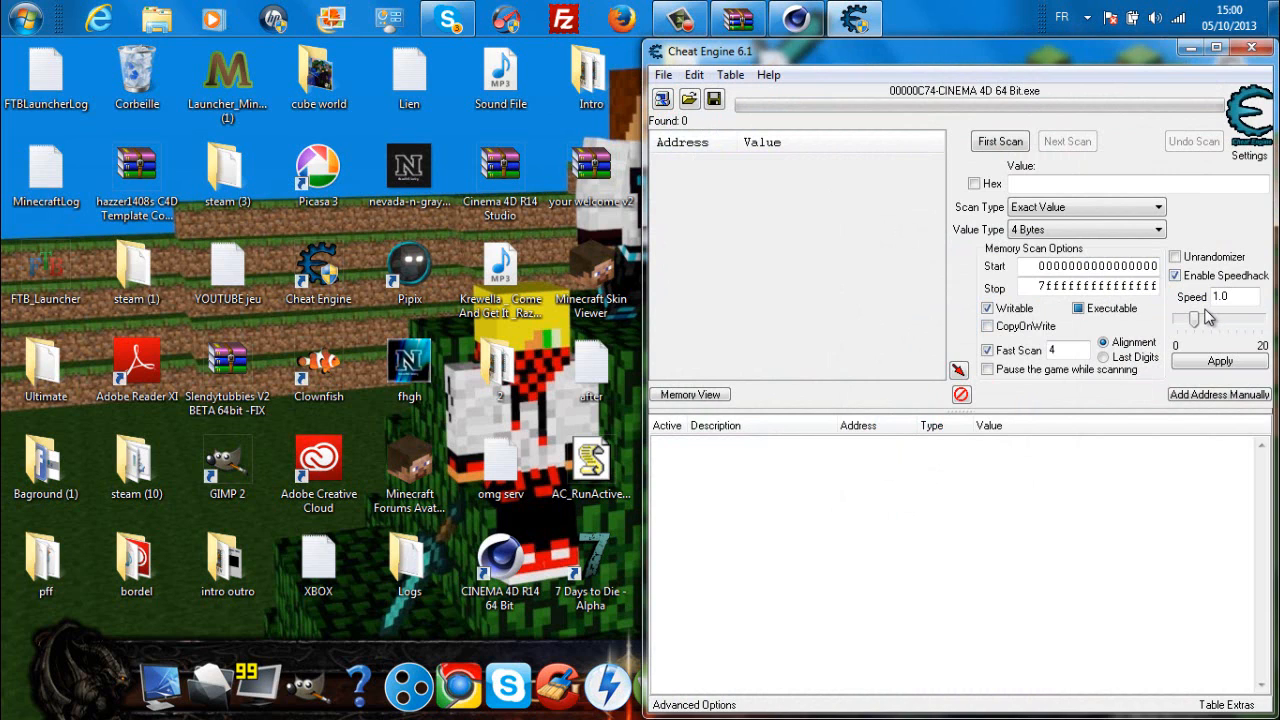
pyautogui.moveTo(1193, 318); pyautogui.dragTo(1277, 320)
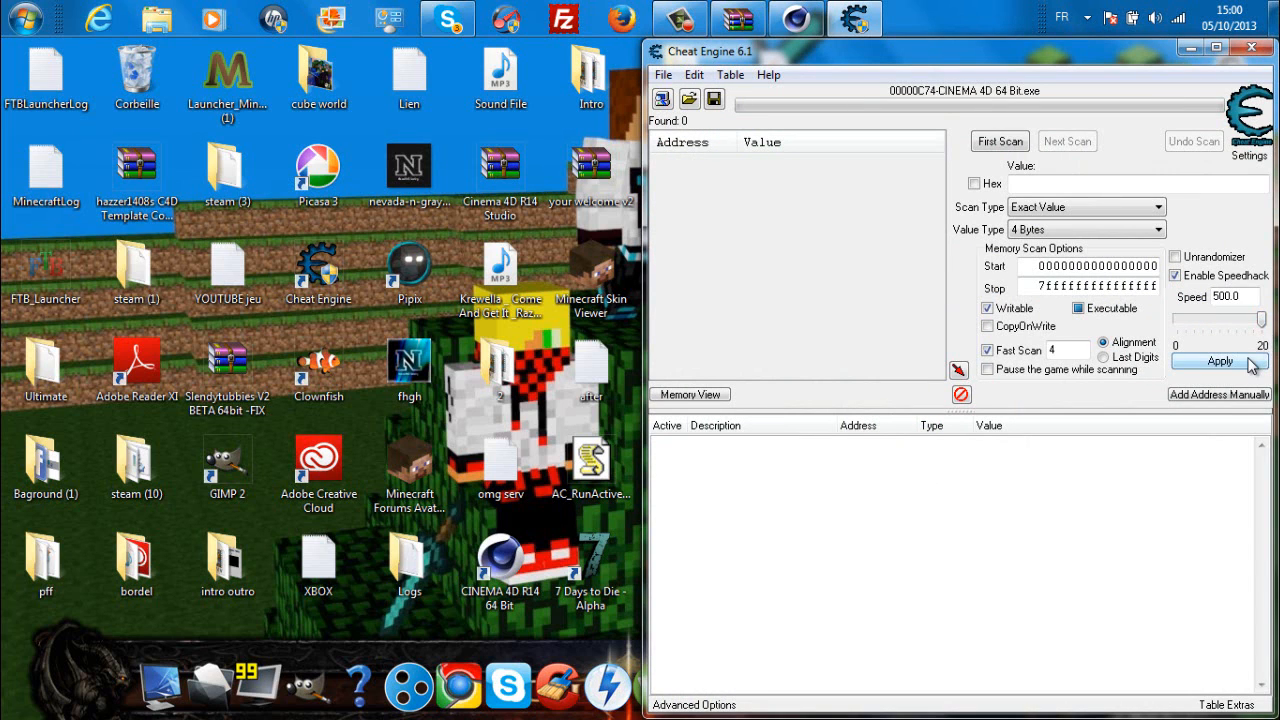
pyautogui.click(1220, 361)
# - Switch back to Cinema 4D, render the intro to the Picture Viewer with the speedhack active, and close the viewer
pyautogui.click(790, 20)
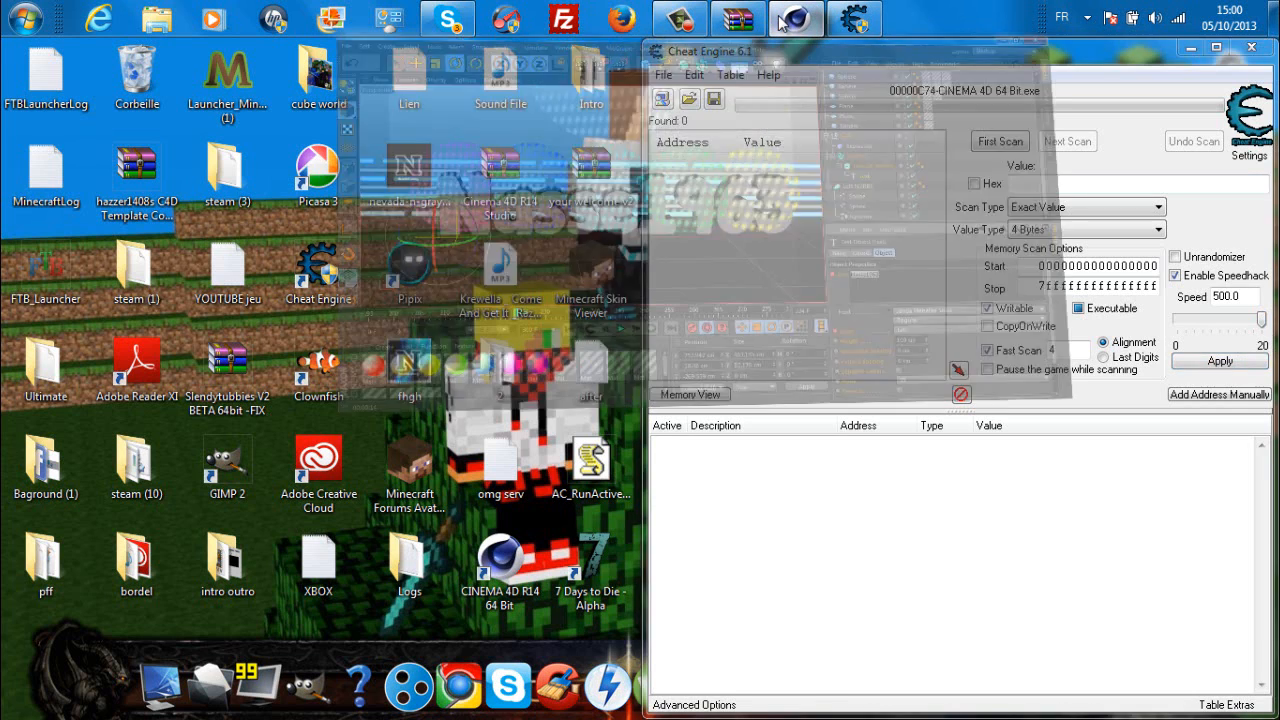
pyautogui.click(458, 100)
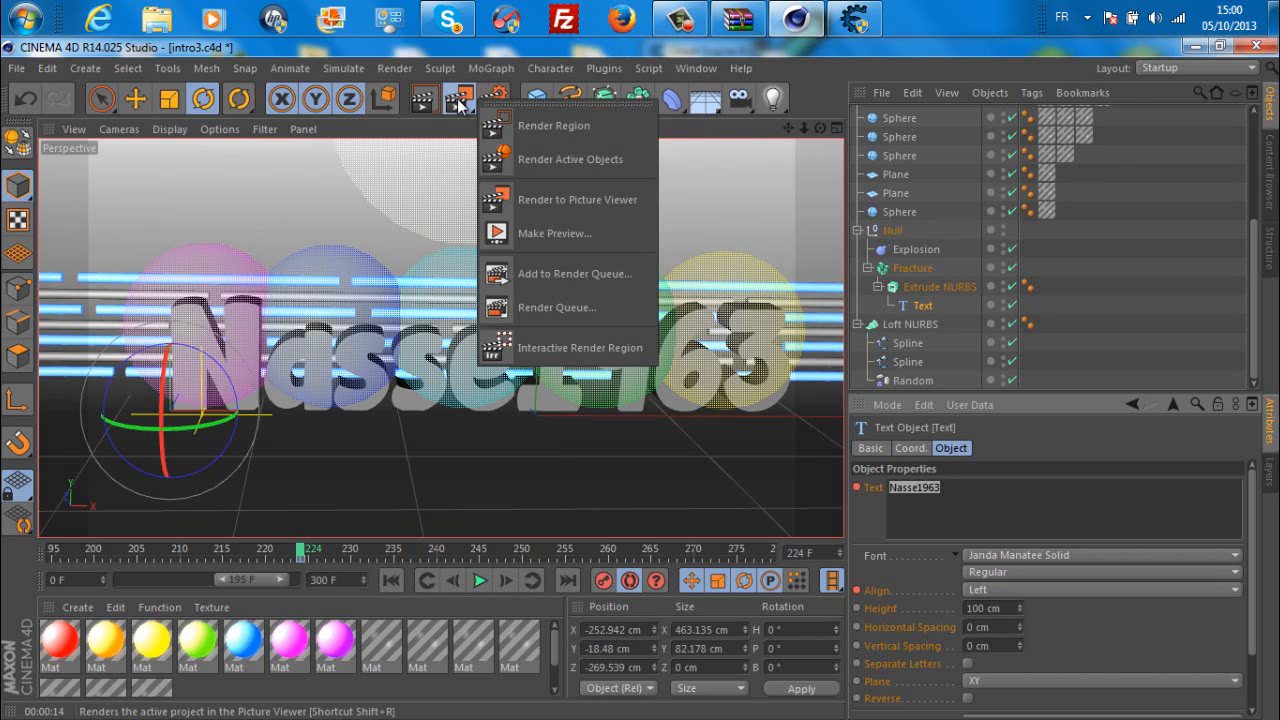
pyautogui.click(566, 200)
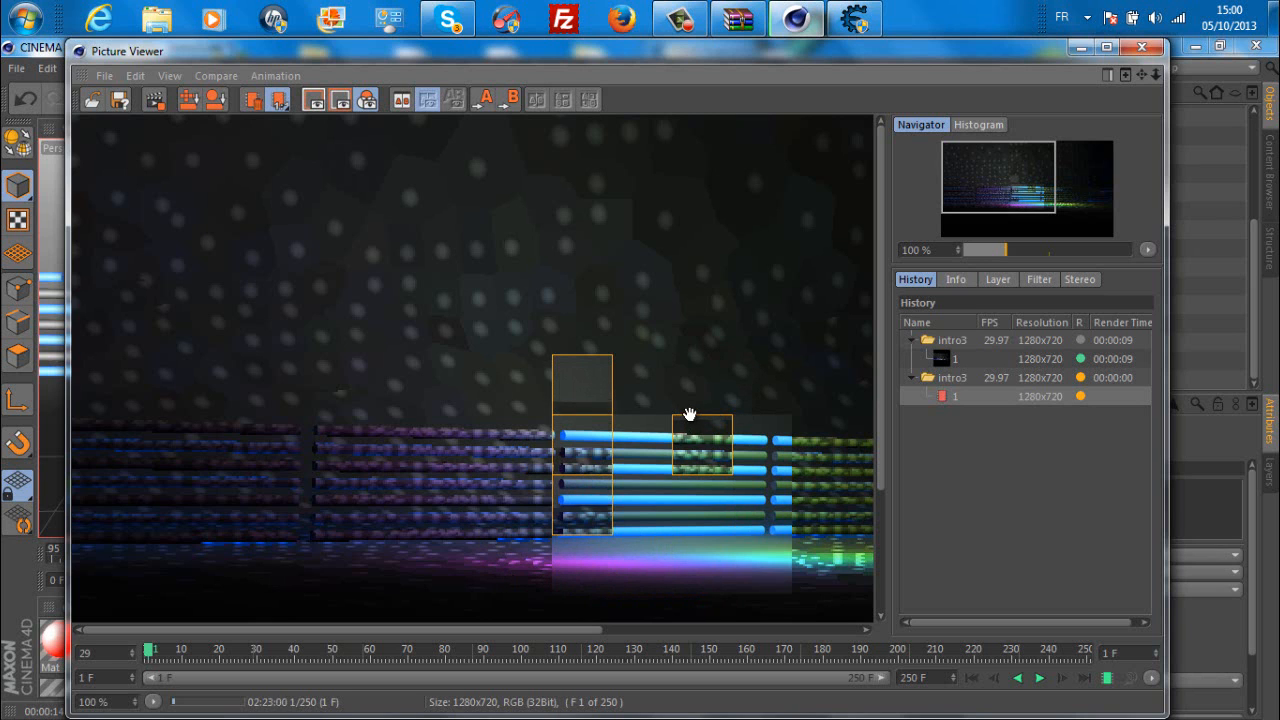
pyautogui.click(1141, 47)
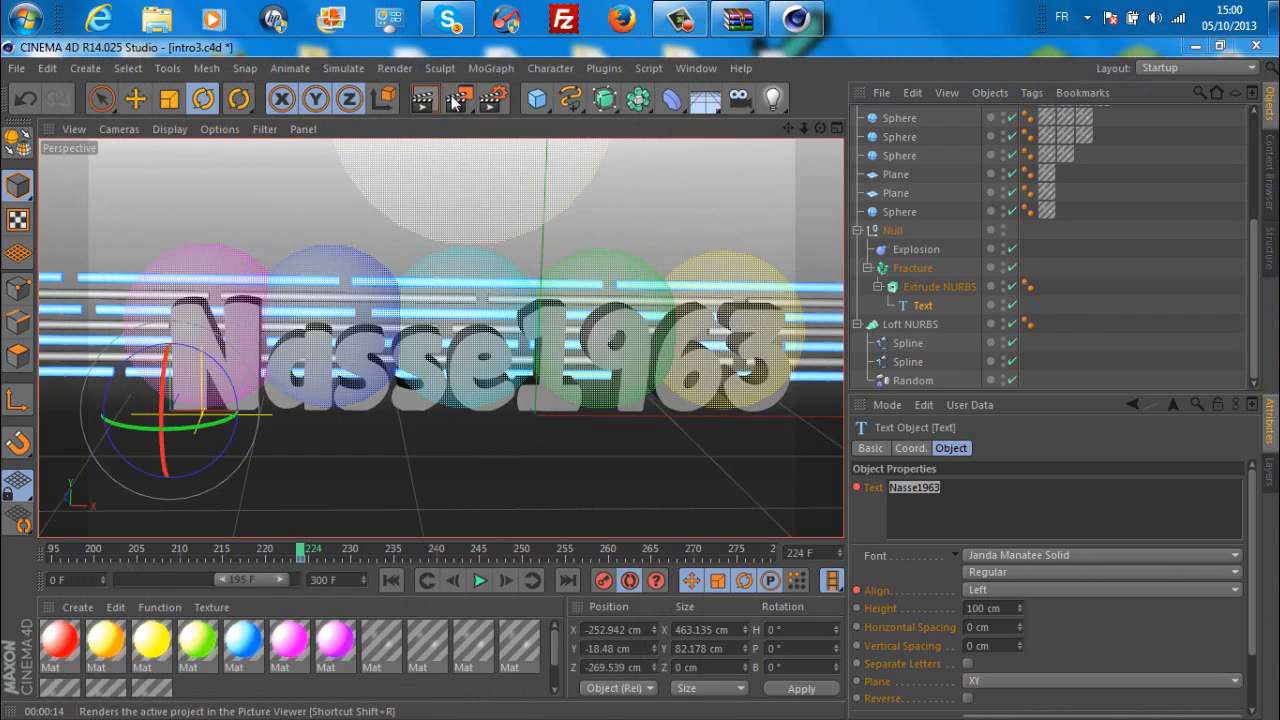
# - Render the intro to the Picture Viewer again, overwriting intro3.avi, and abort the render
pyautogui.click(459, 99)
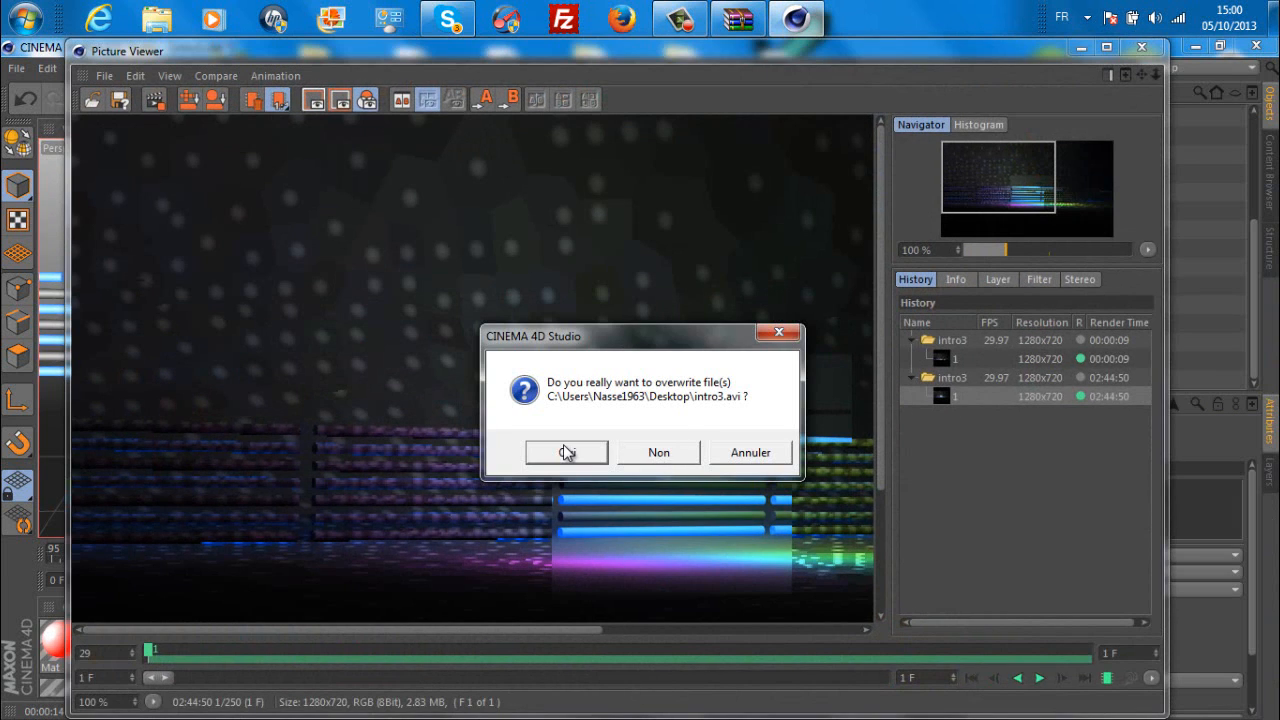
pyautogui.click(566, 451)
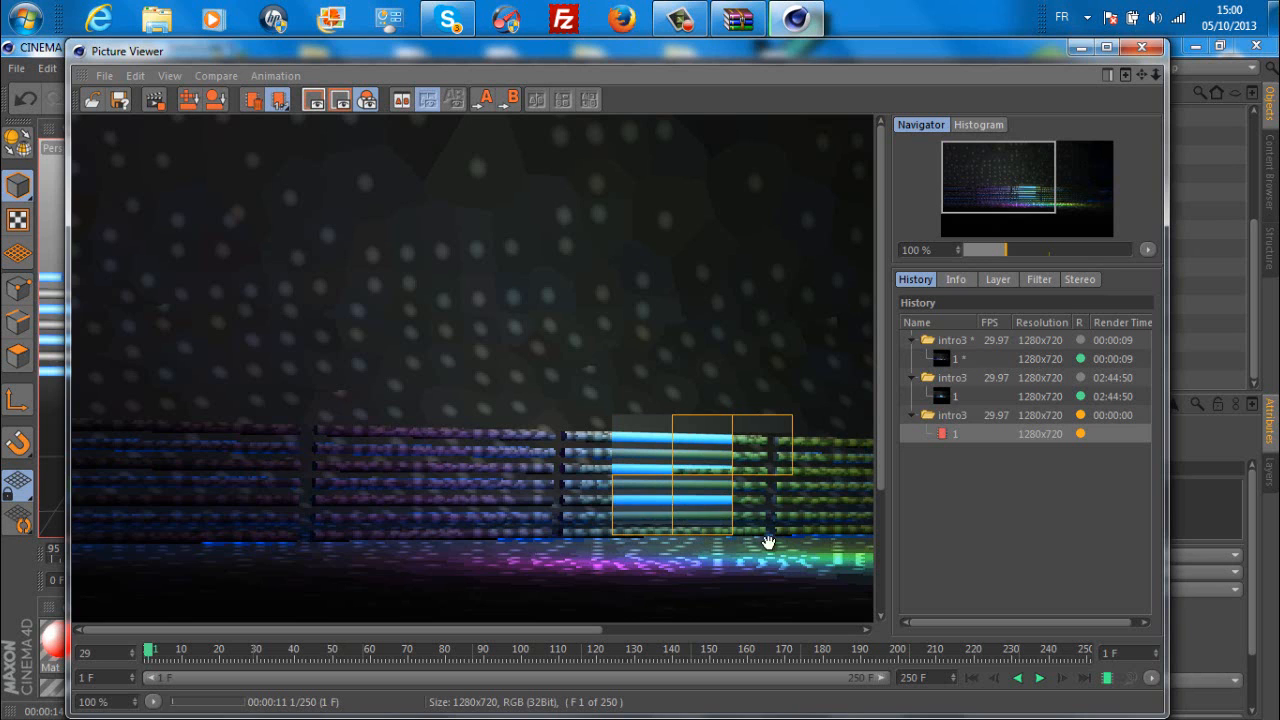
pyautogui.click(1144, 45)
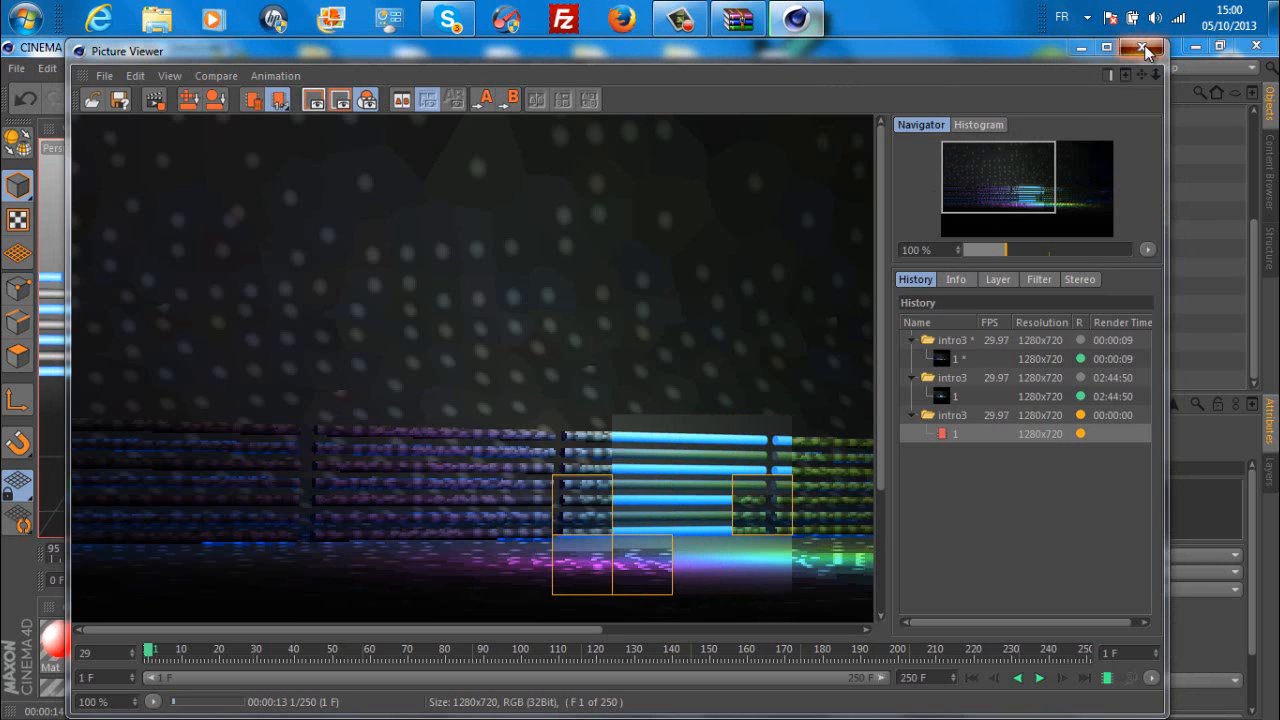
pyautogui.click(685, 452)
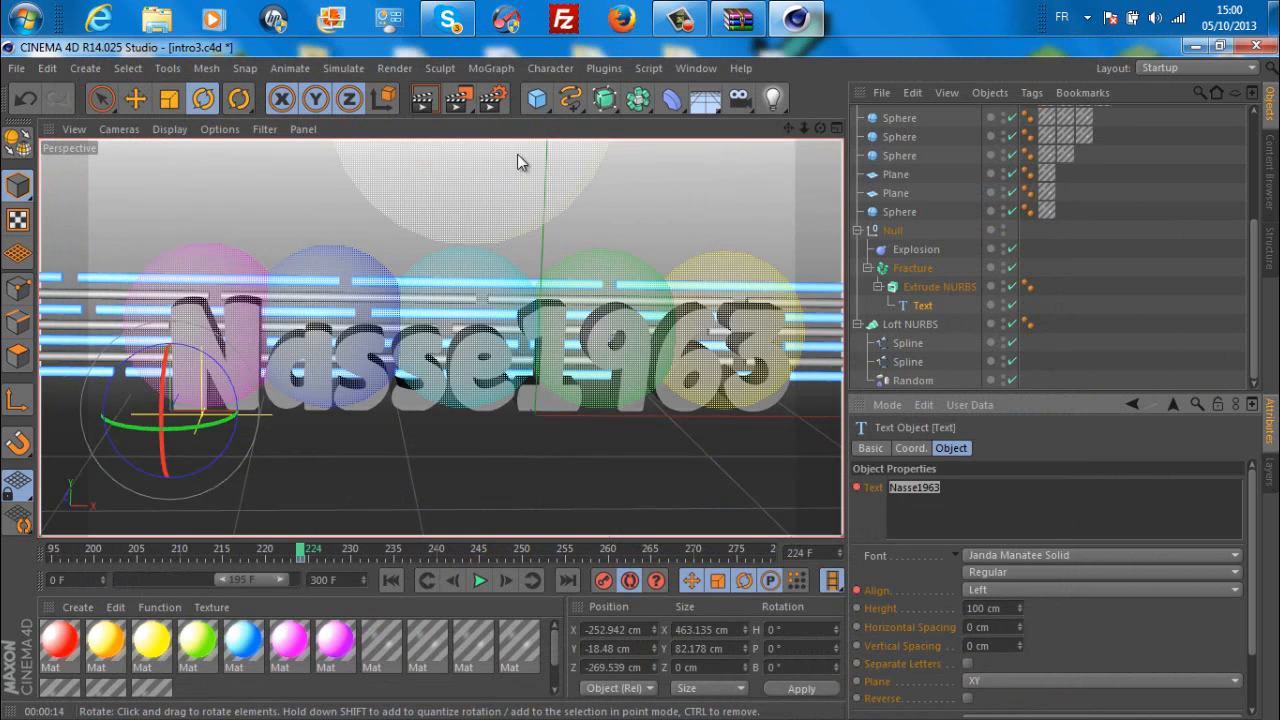
# - Switch to the templates archive in WinRAR, browse its contents, and open Sacred.c4d from the Sacred folder in Cinema 4D
pyautogui.click(760, 17)
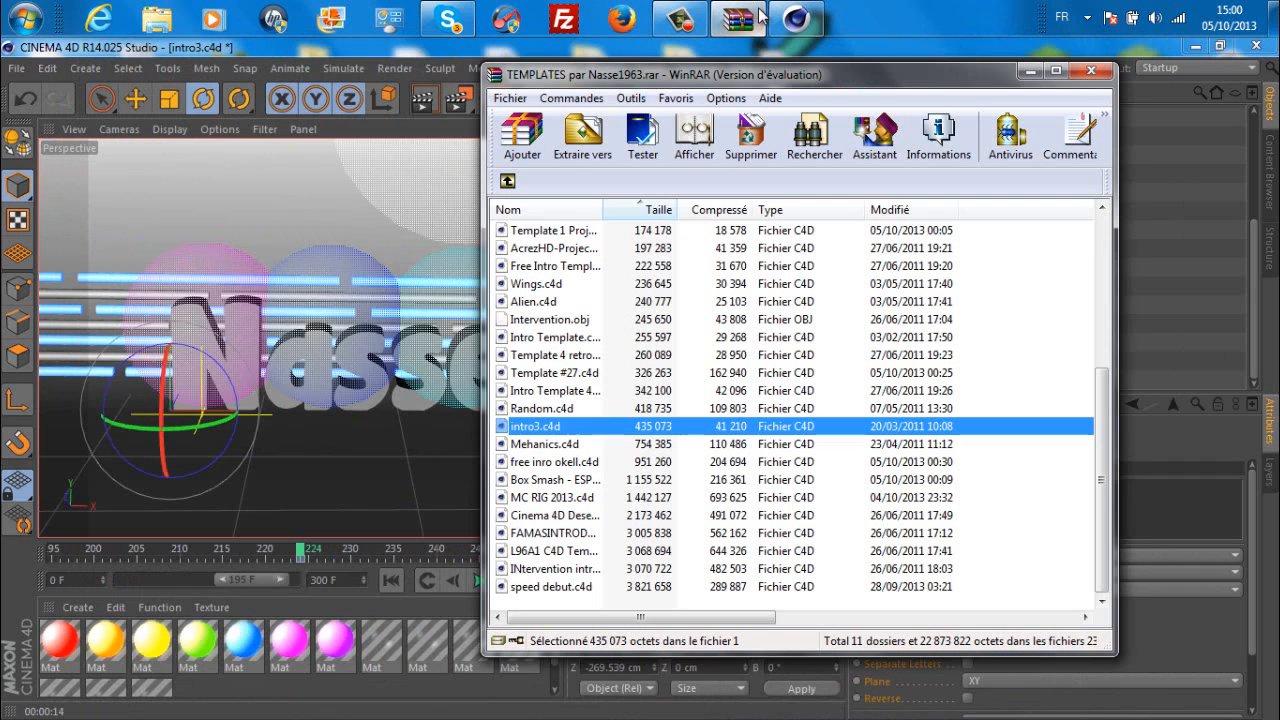
pyautogui.click(570, 533)
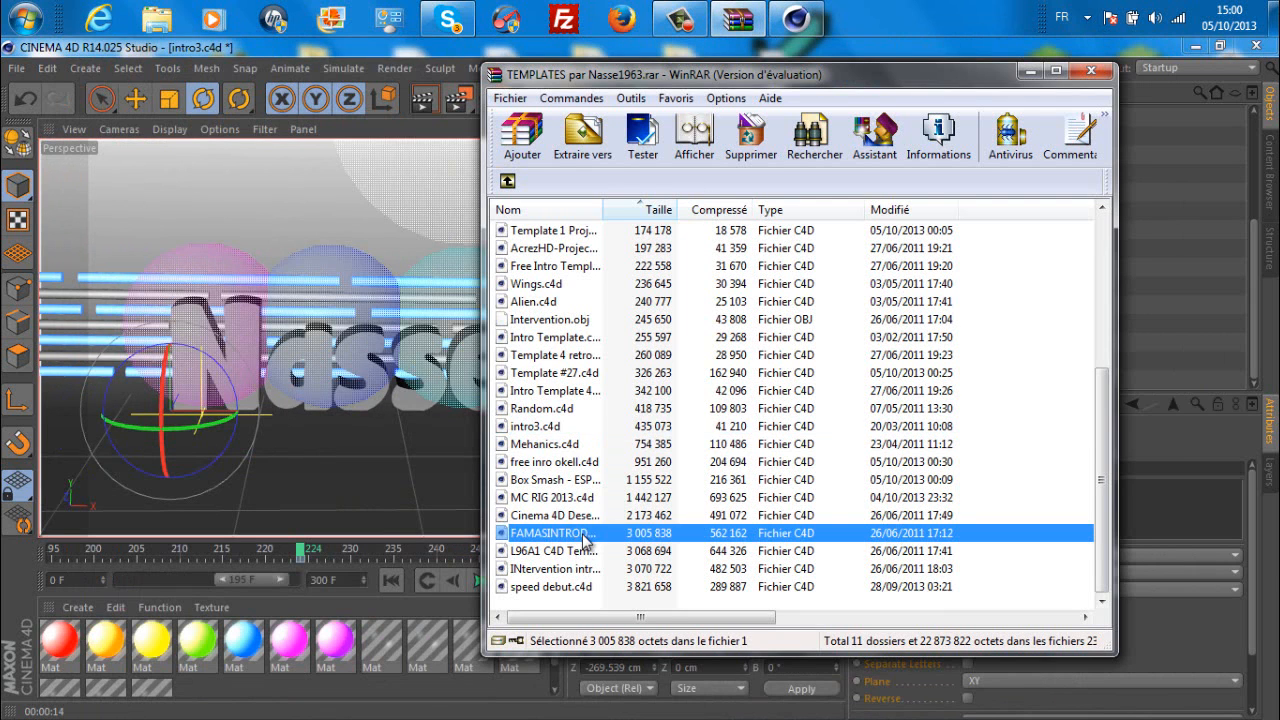
pyautogui.scroll(5, 575, 540)
pyautogui.doubleClick(570, 285)
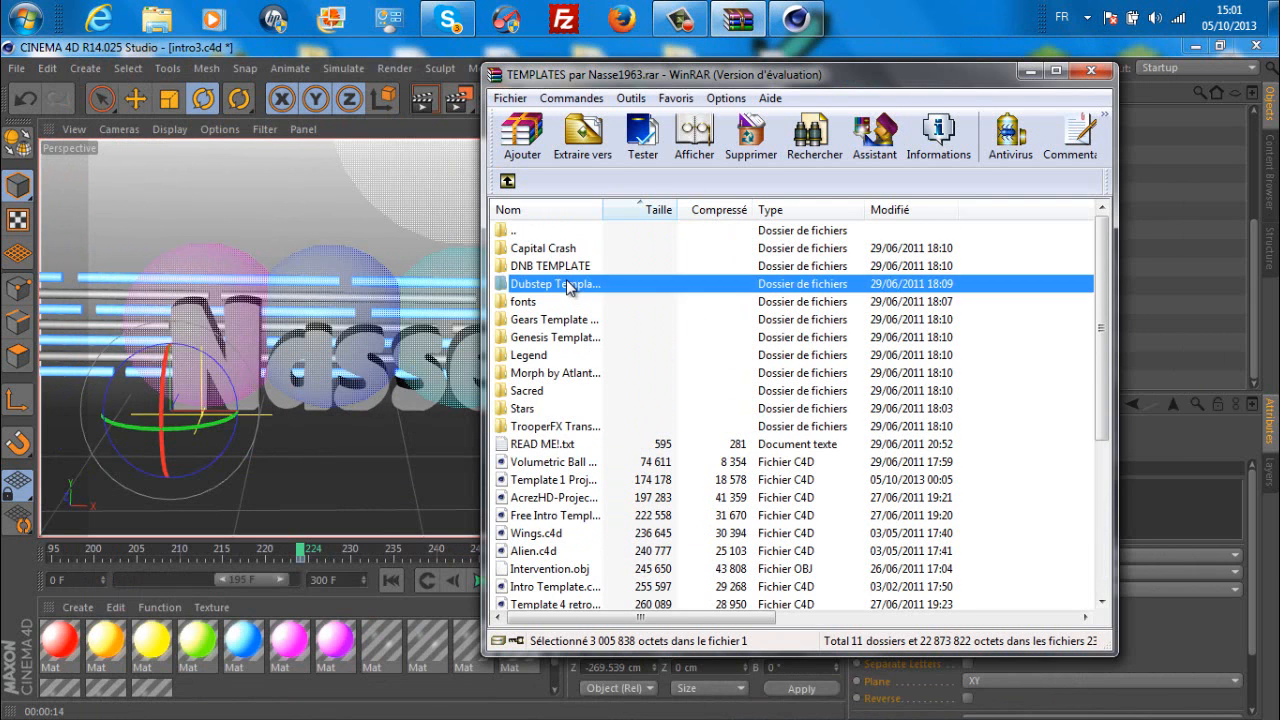
pyautogui.doubleClick(528, 231)
pyautogui.scroll(-3, 567, 420)
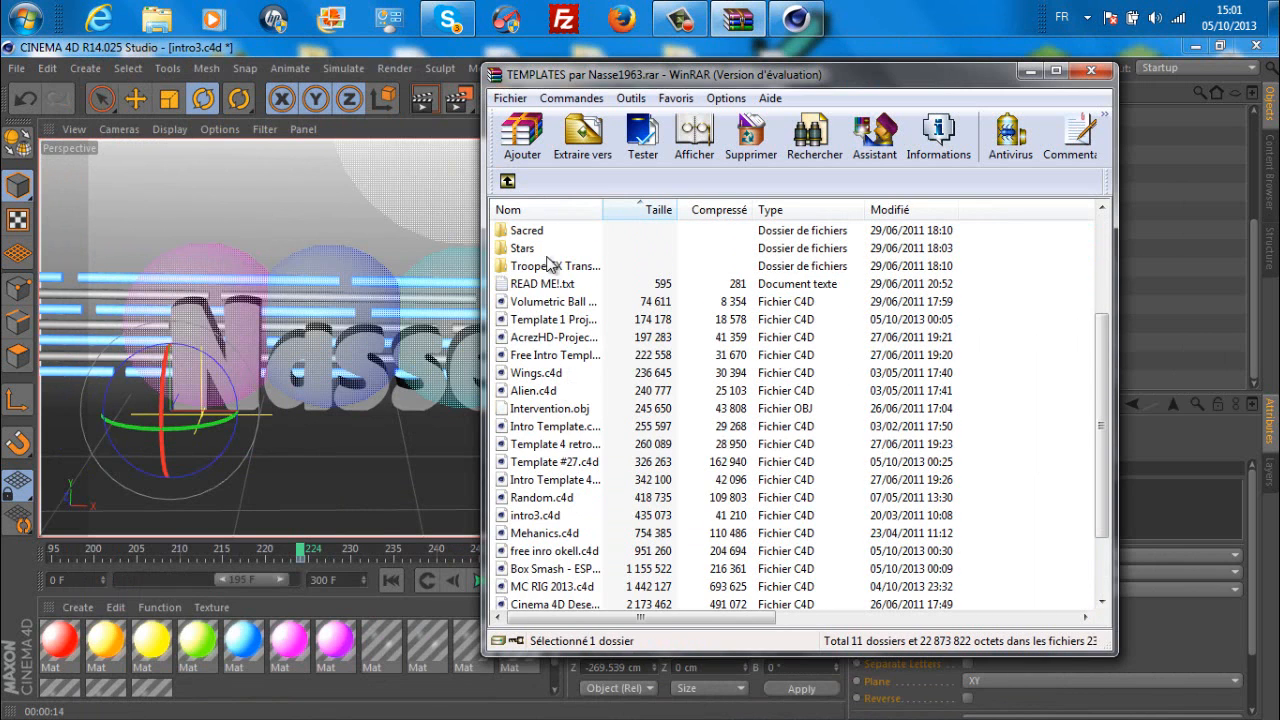
pyautogui.scroll(3, 548, 263)
pyautogui.doubleClick(548, 284)
pyautogui.moveTo(555, 266); pyautogui.dragTo(312, 309)
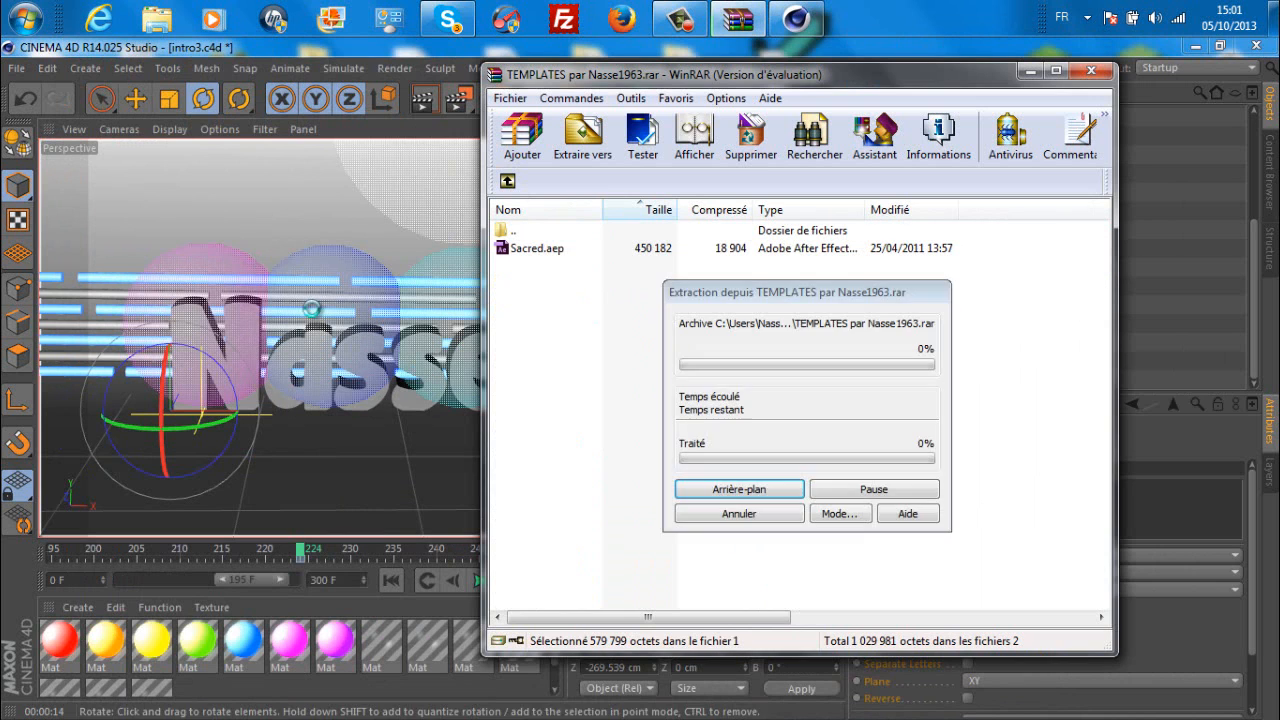
pyautogui.click(1030, 71)
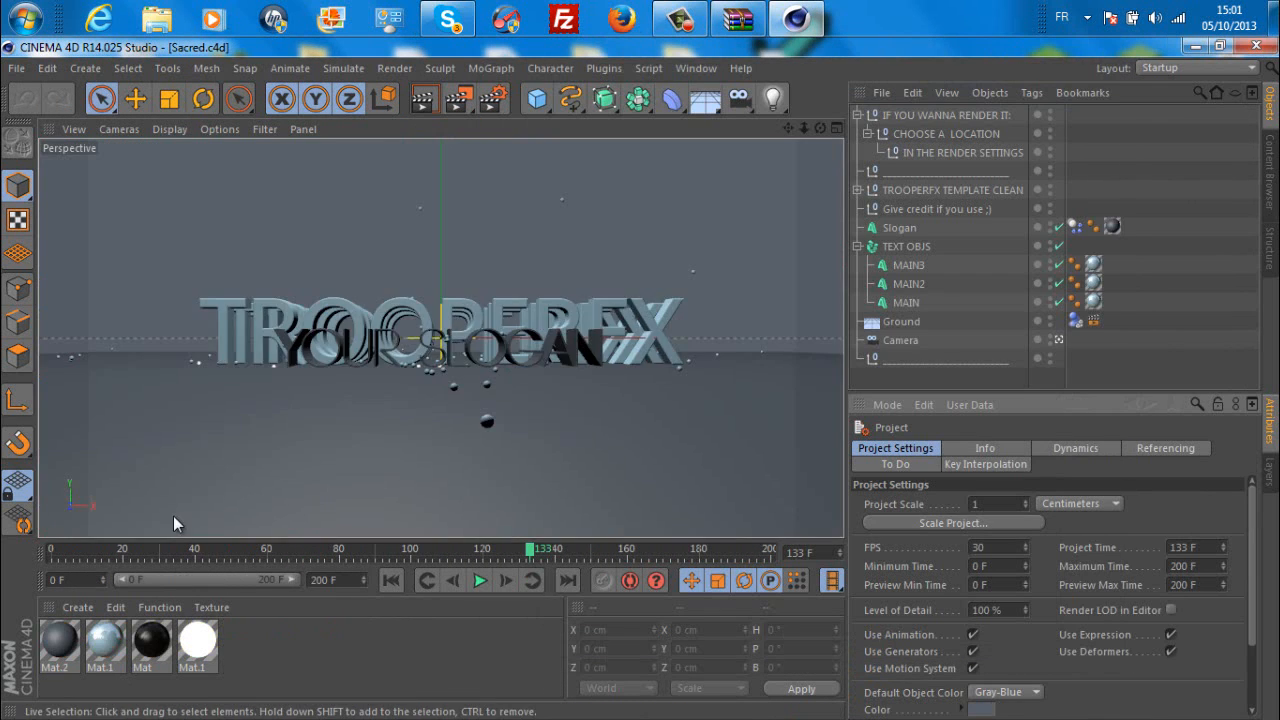
# - Play the Sacred intro animation from frame 0, stop it once the text is visible, and render the current frame in the viewport
pyautogui.moveTo(116, 548); pyautogui.dragTo(8, 565)
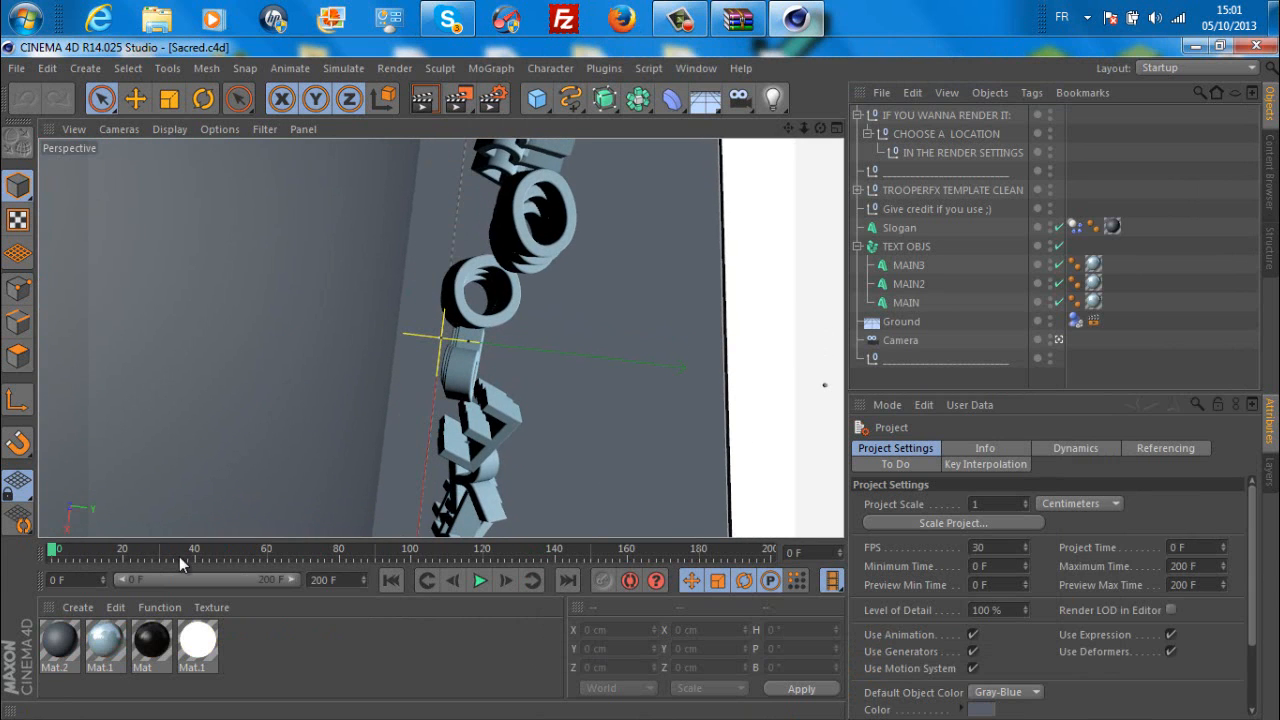
pyautogui.click(480, 584)
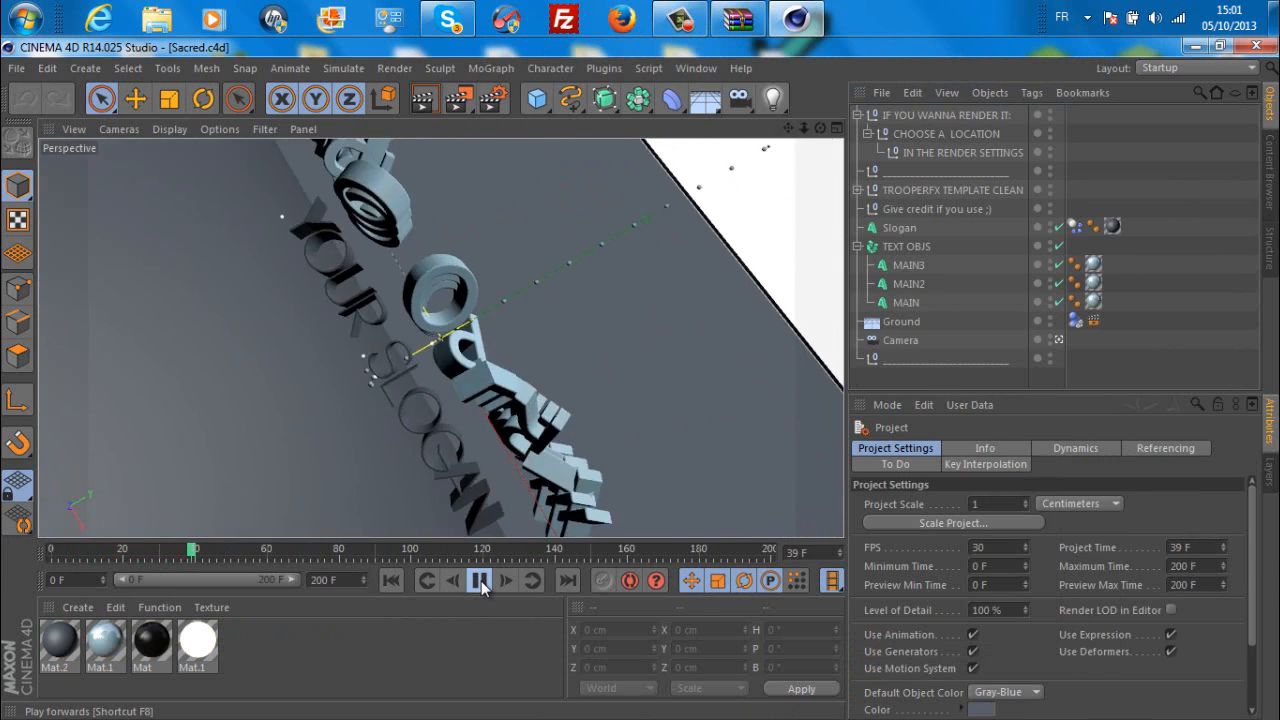
pyautogui.click(480, 581)
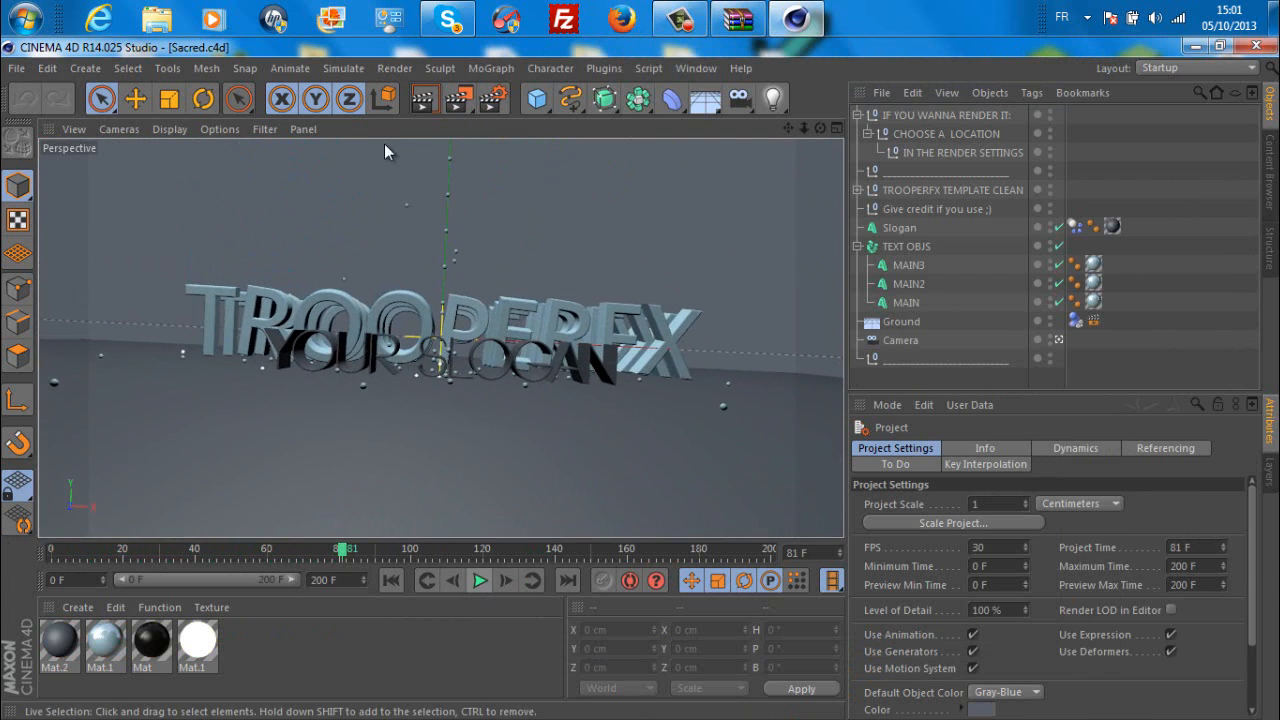
pyautogui.click(428, 103)
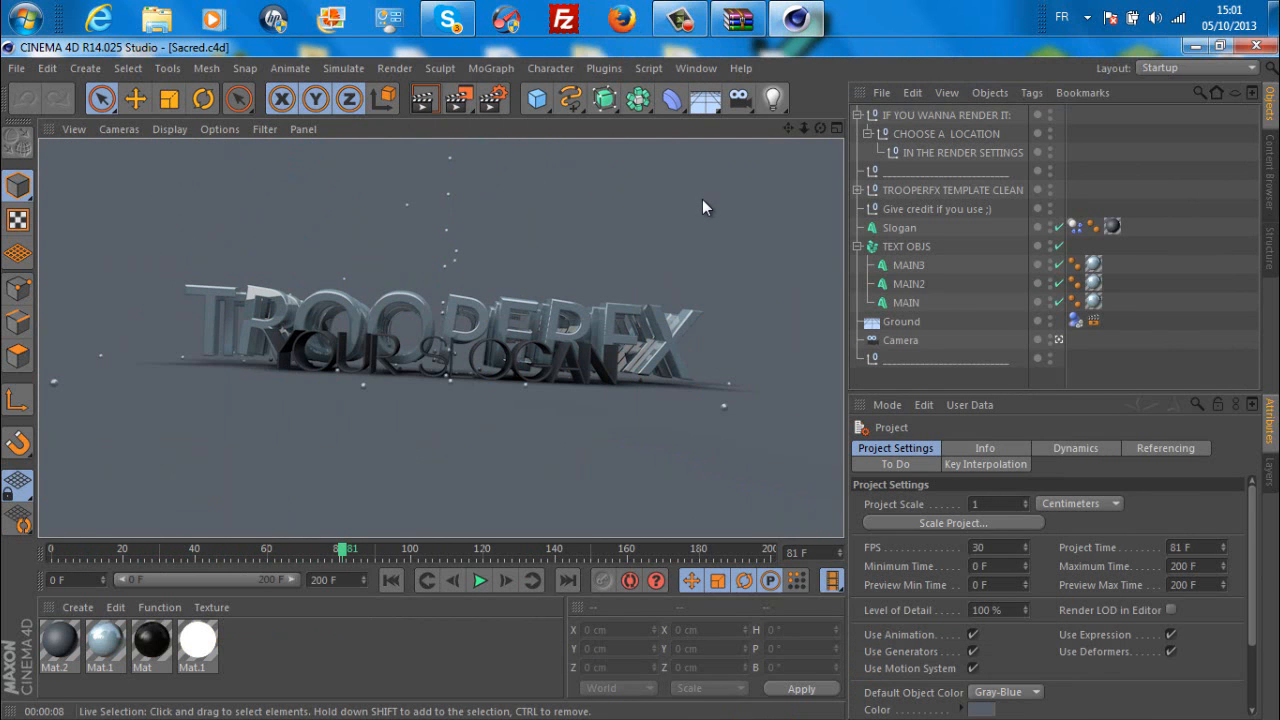
# - Switch to the templates archive in WinRAR, open Template.c4d from the Cinema 4D File folder in Cinema 4D, and minimize WinRAR
pyautogui.click(740, 19)
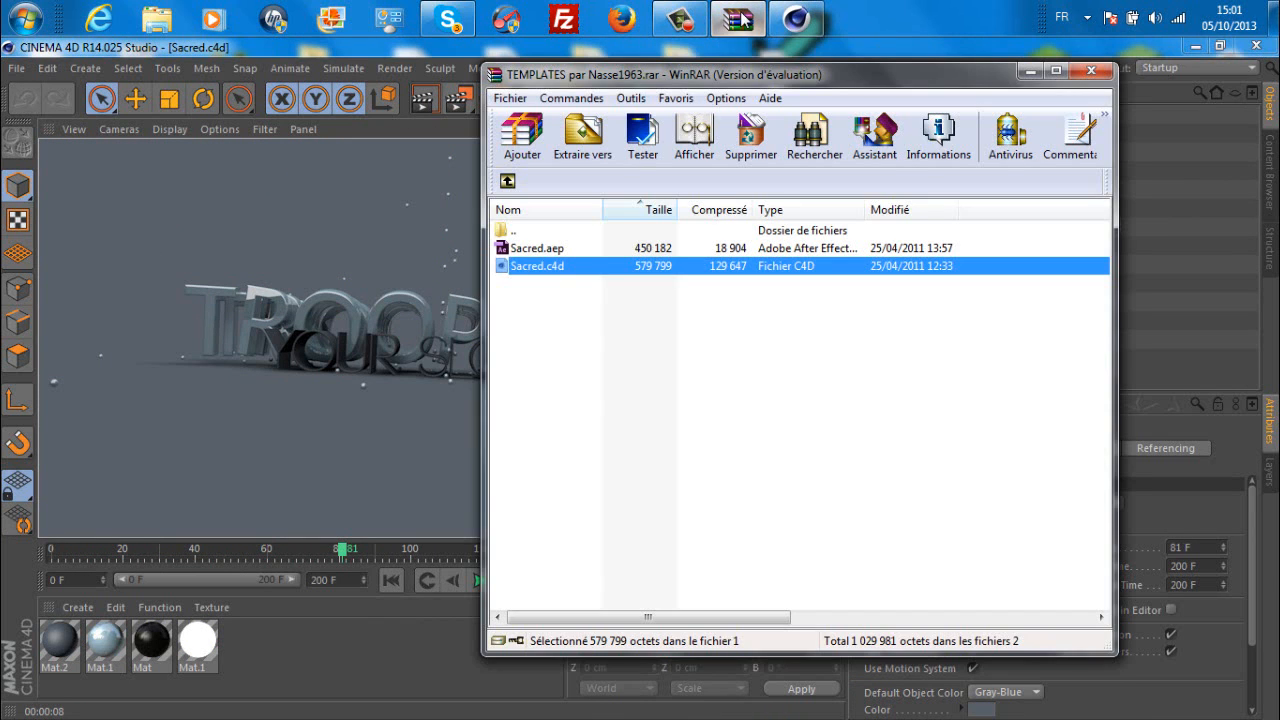
pyautogui.doubleClick(546, 231)
pyautogui.doubleClick(533, 427)
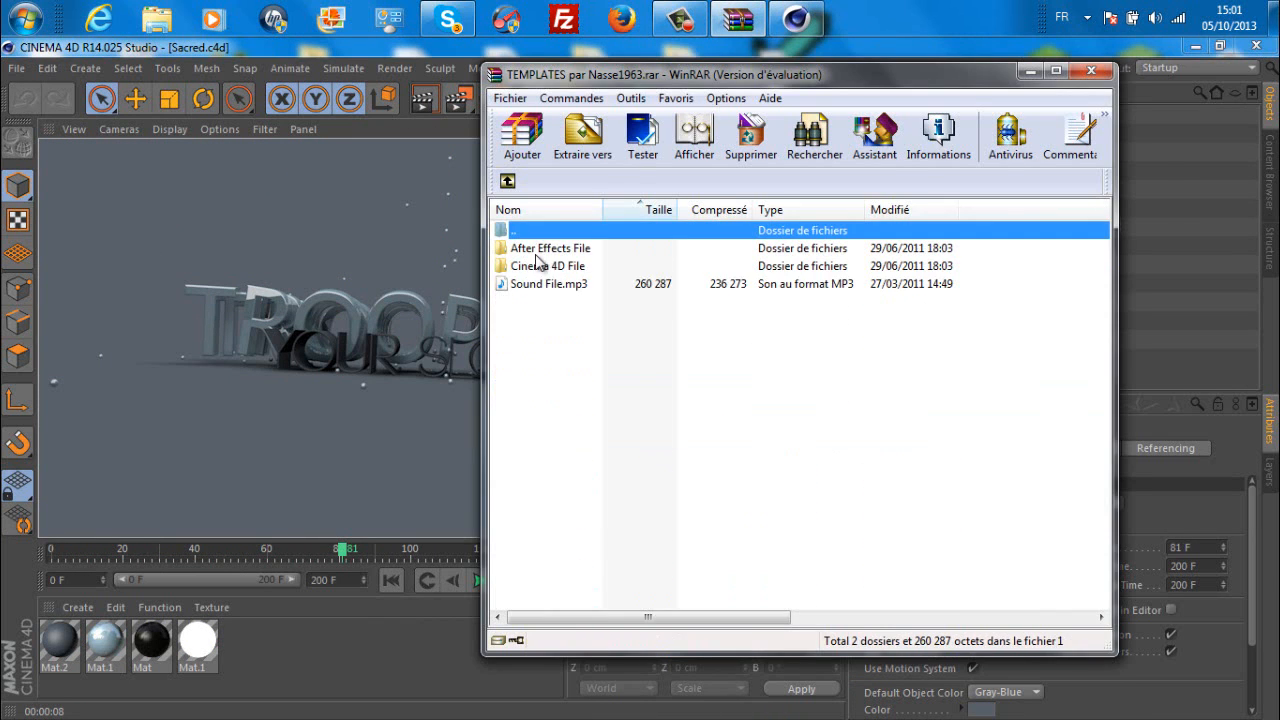
pyautogui.doubleClick(542, 254)
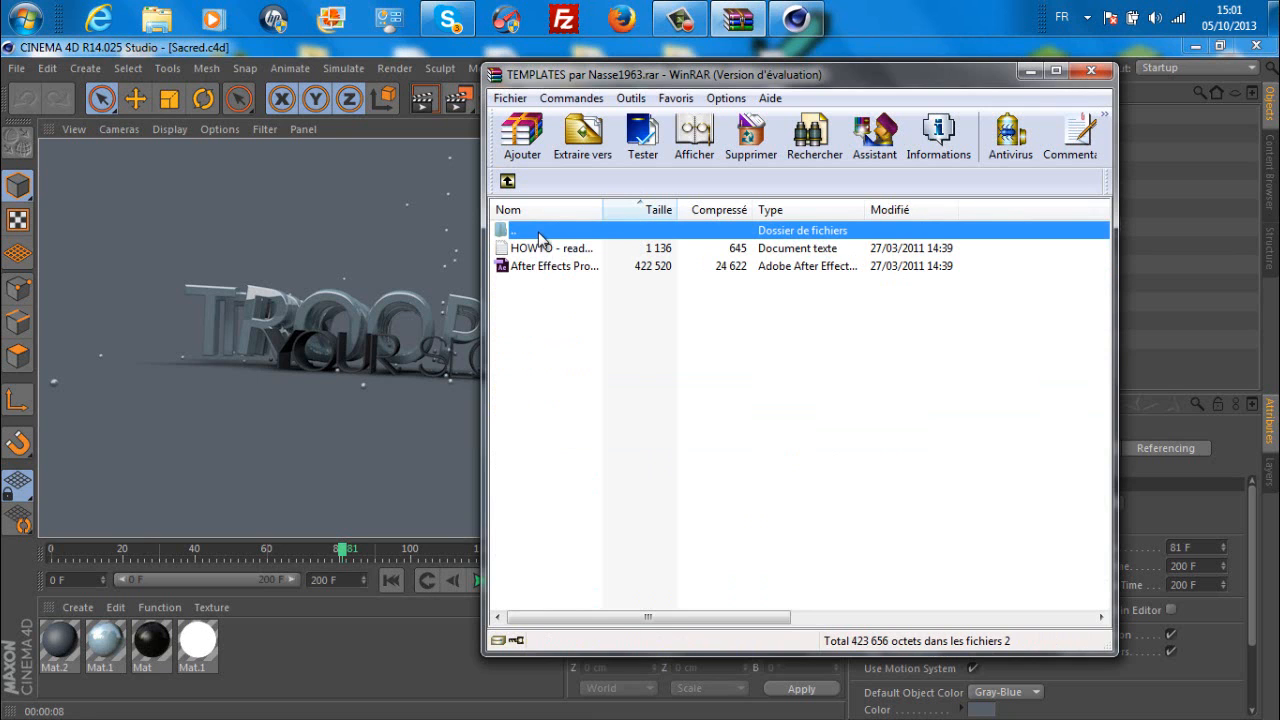
pyautogui.doubleClick(523, 229)
pyautogui.click(548, 283)
pyautogui.doubleClick(546, 266)
pyautogui.doubleClick(545, 266)
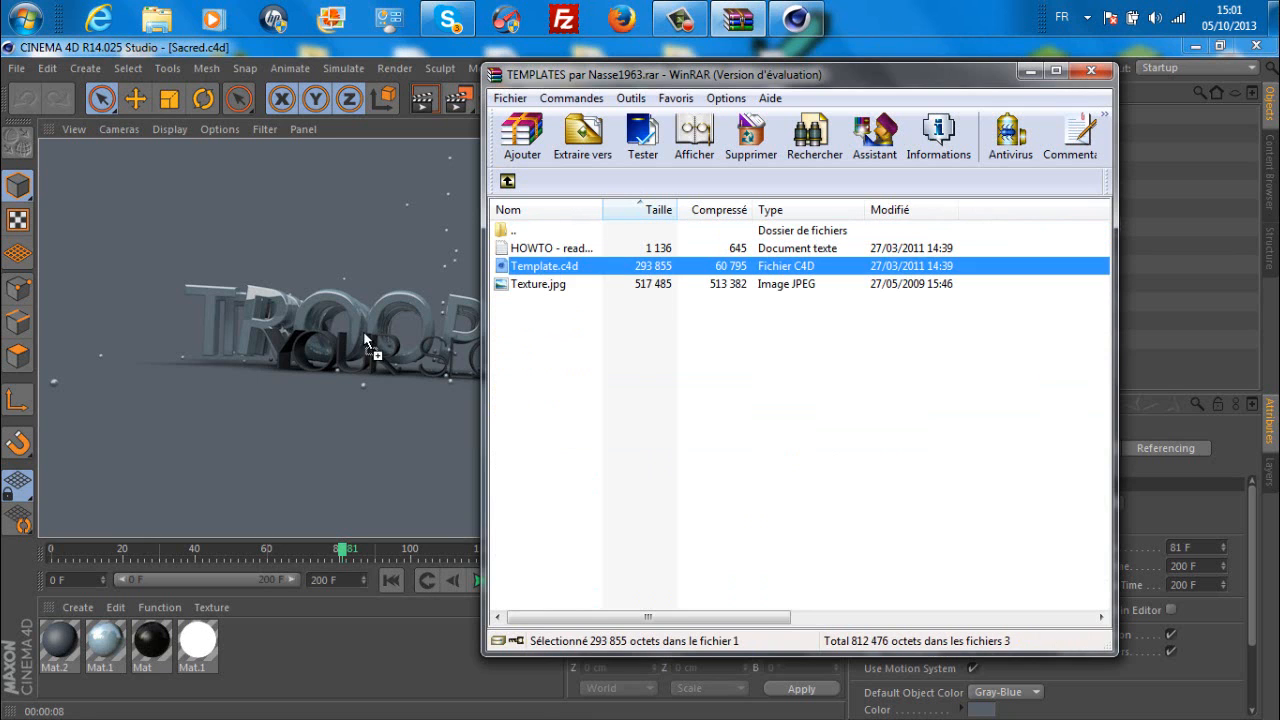
pyautogui.click(1029, 71)
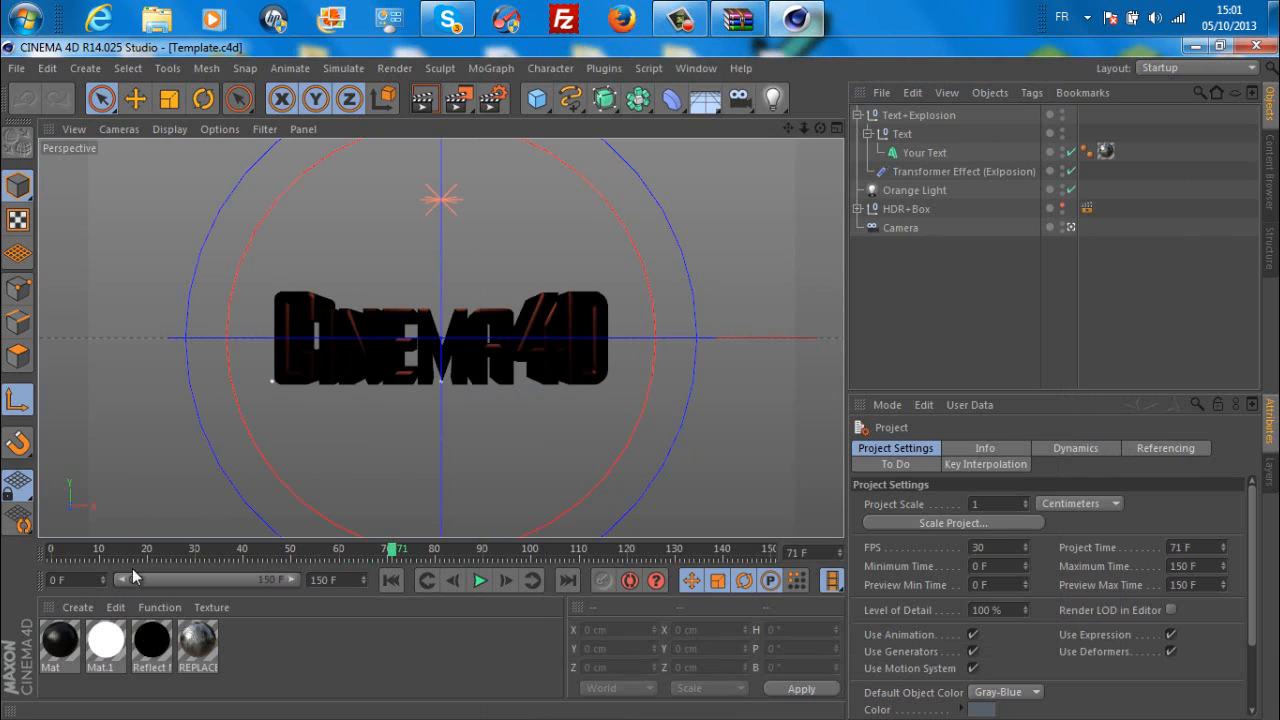
# - Play the Template.c4d explosion animation from frame 0, stop it, and render the current frame in the viewport despite the missing texture
pyautogui.moveTo(132, 549); pyautogui.dragTo(34, 560)
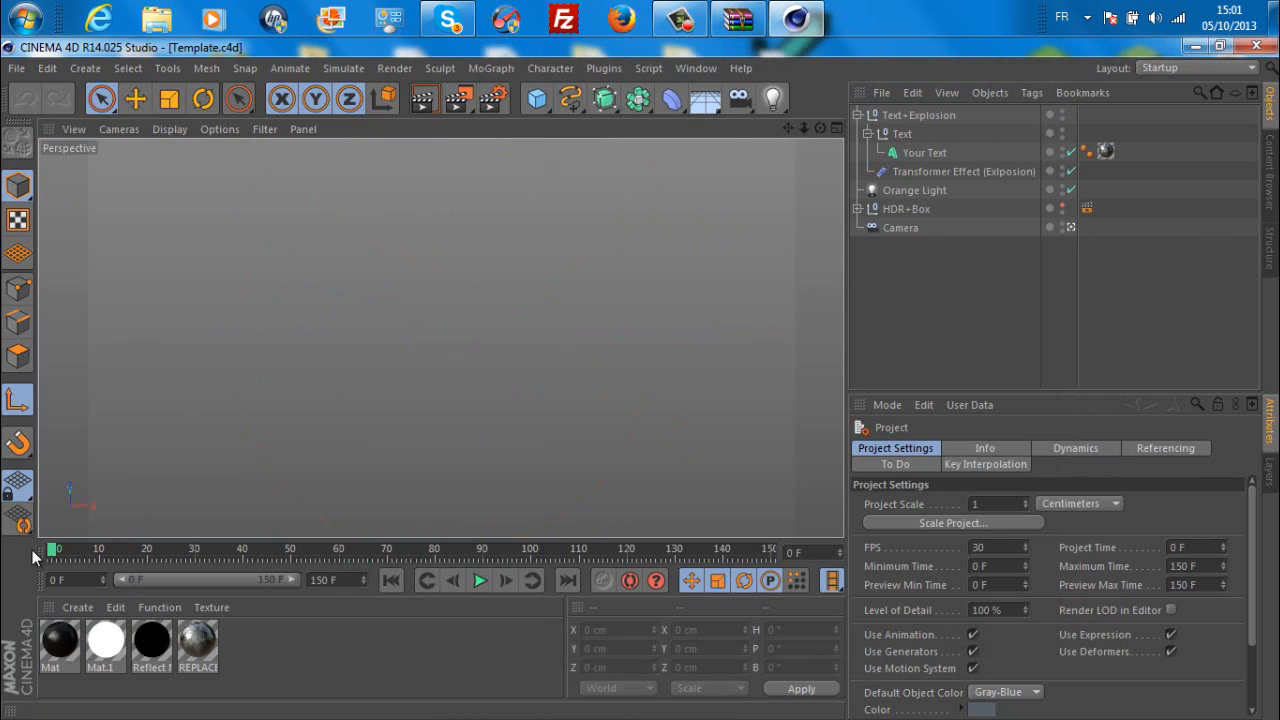
pyautogui.click(480, 581)
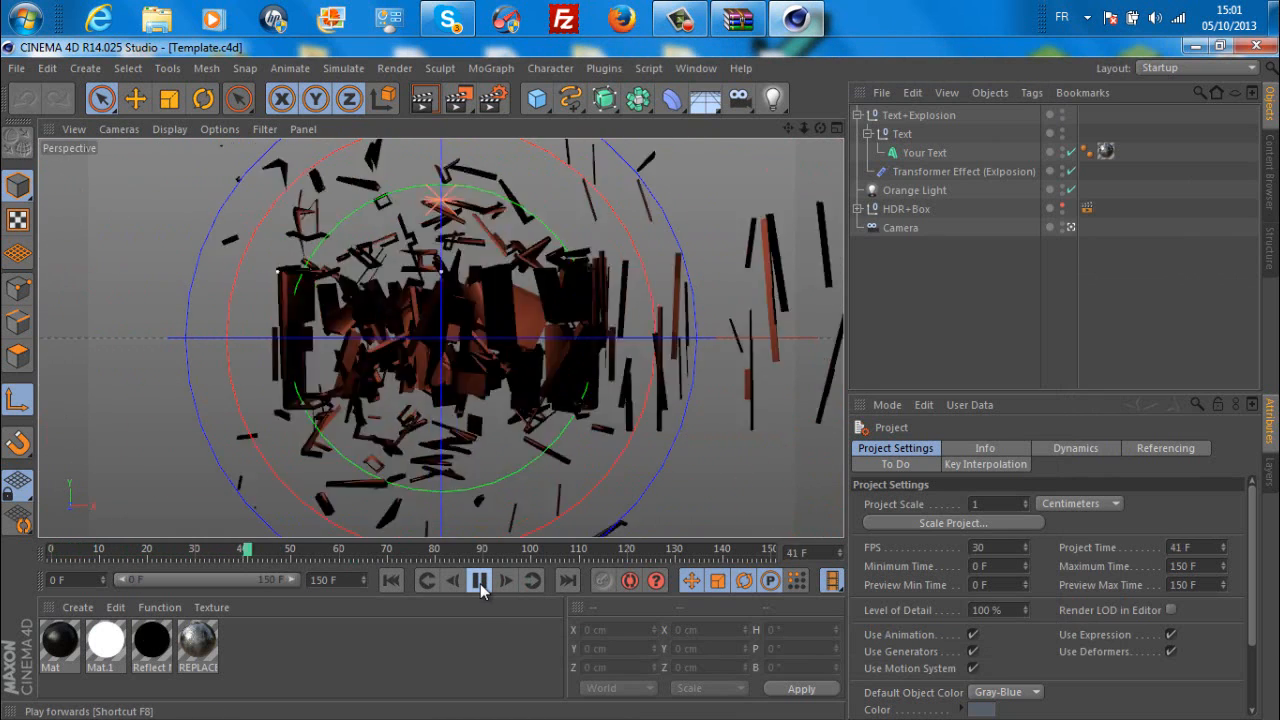
pyautogui.click(480, 581)
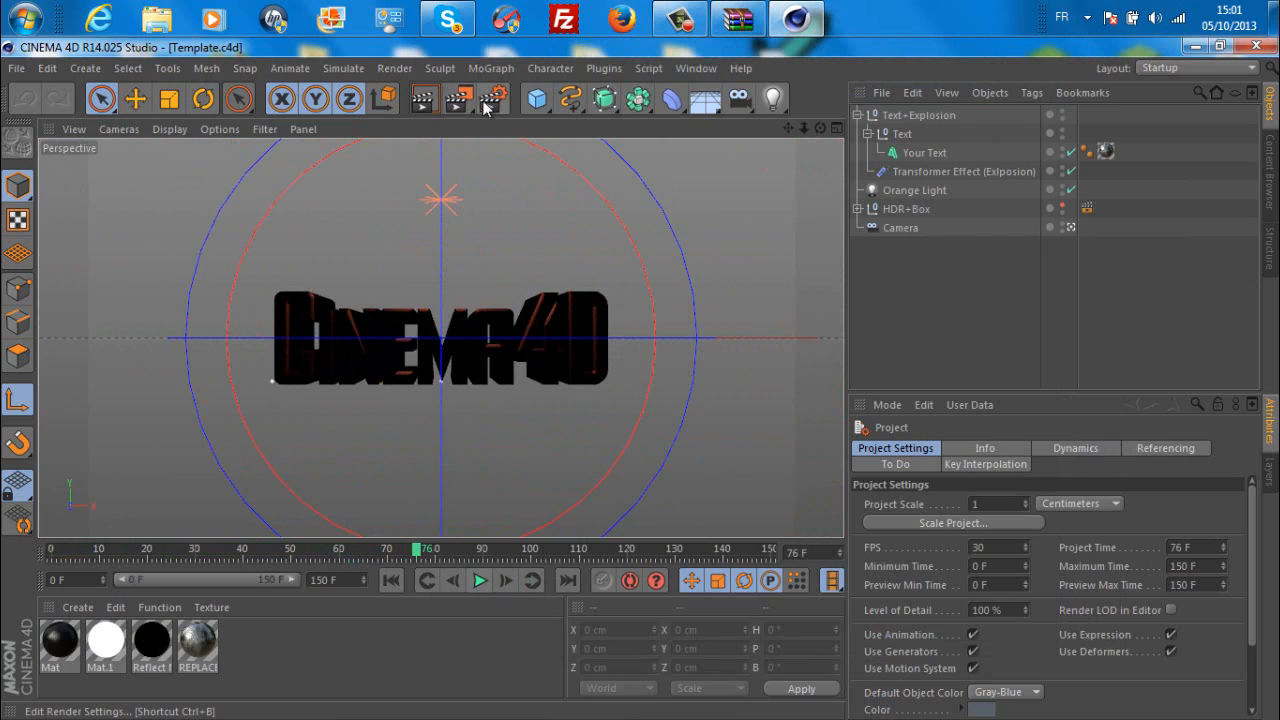
pyautogui.click(414, 108)
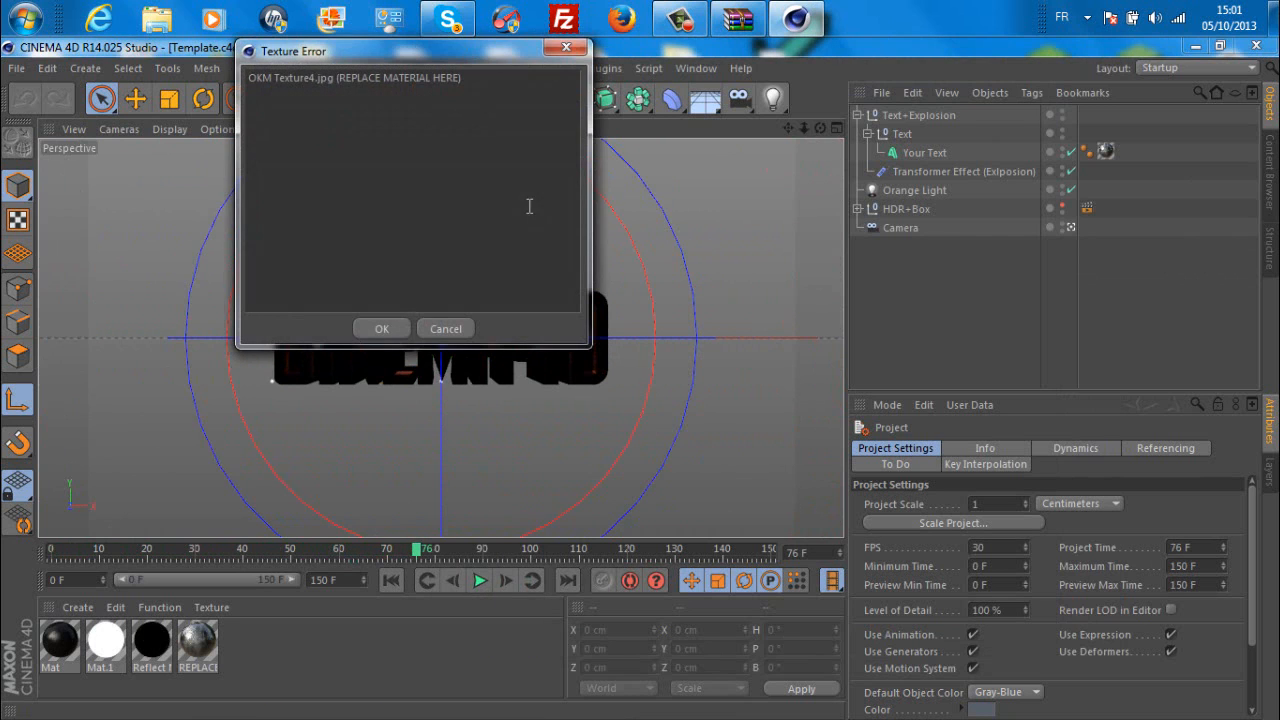
pyautogui.click(404, 326)
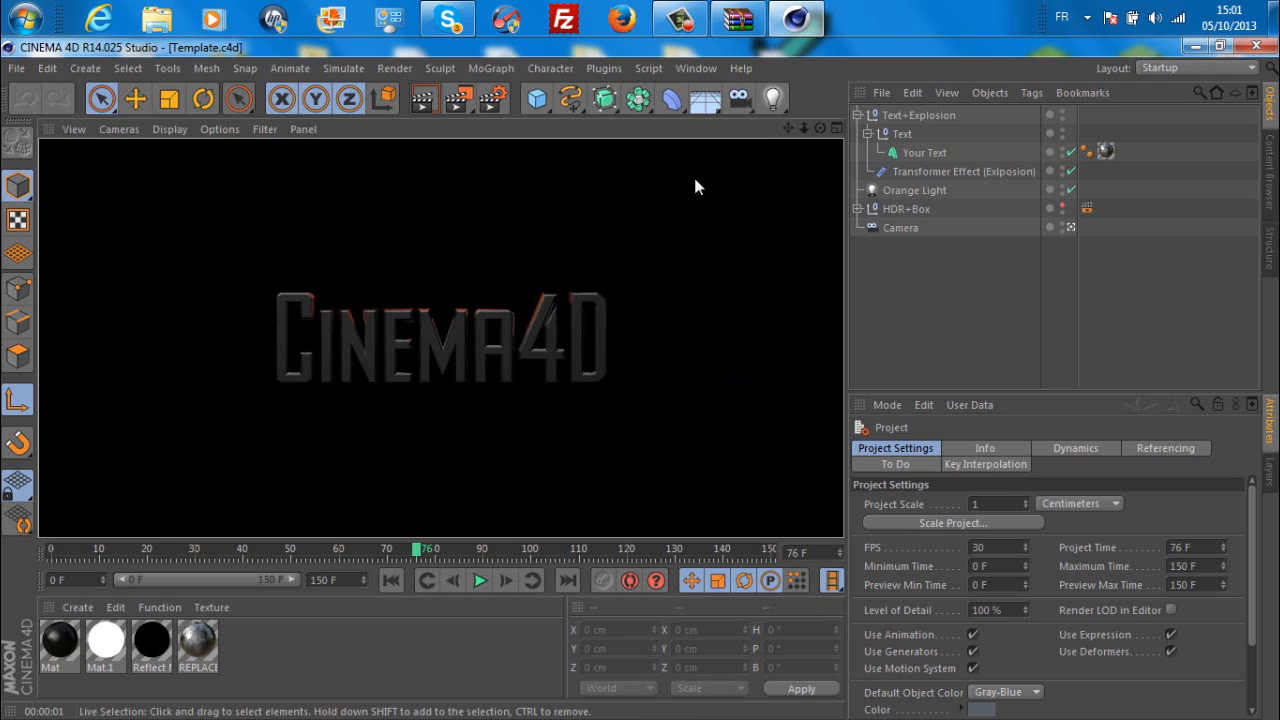
pyautogui.click(695, 19)
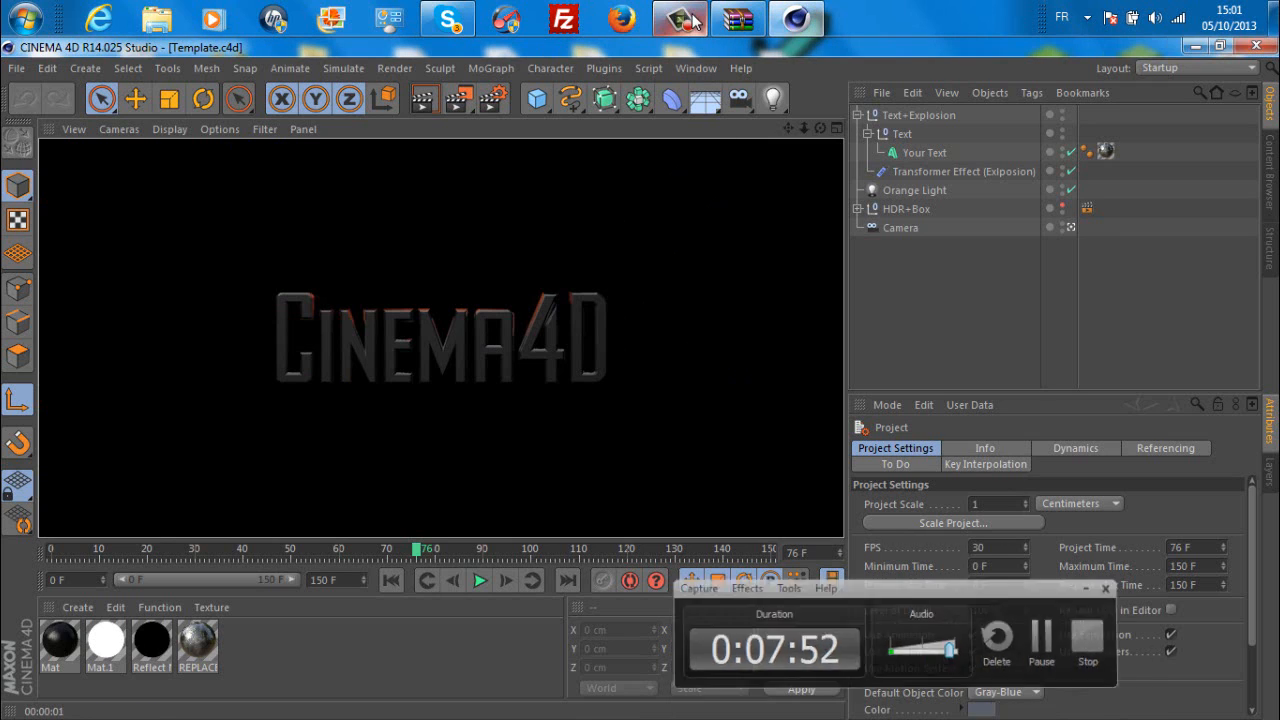
pyautogui.click(695, 19)
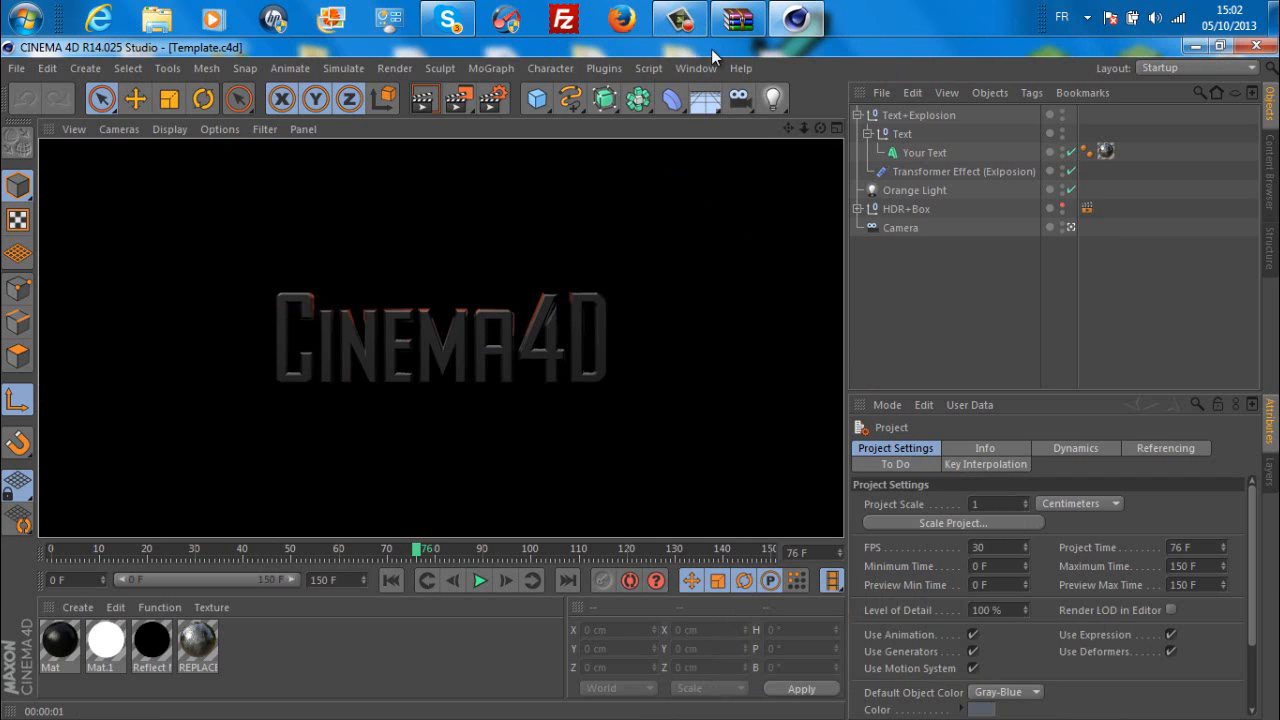
# - Switch back to the WinRAR archive, return to its top-level list, and open Mehanics.c4d in Cinema 4D
pyautogui.click(738, 20)
pyautogui.doubleClick(550, 234)
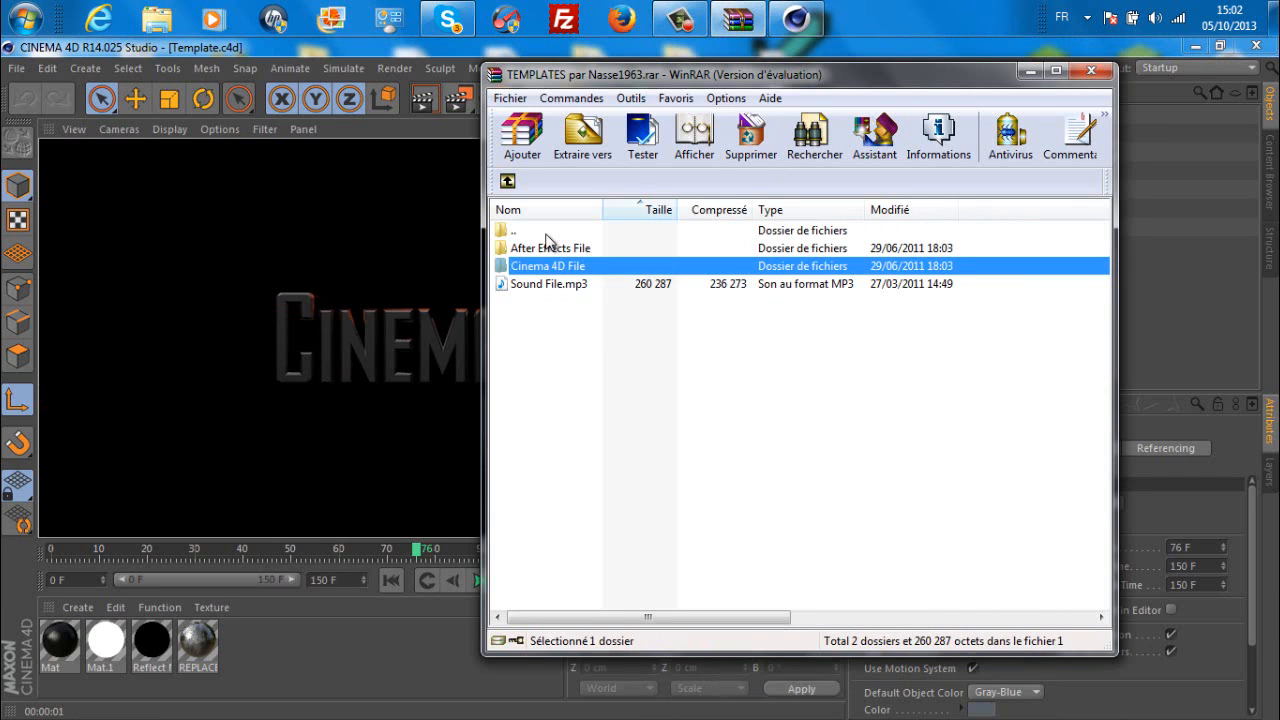
pyautogui.doubleClick(550, 232)
pyautogui.scroll(-3, 595, 470)
pyautogui.scroll(-2, 600, 482)
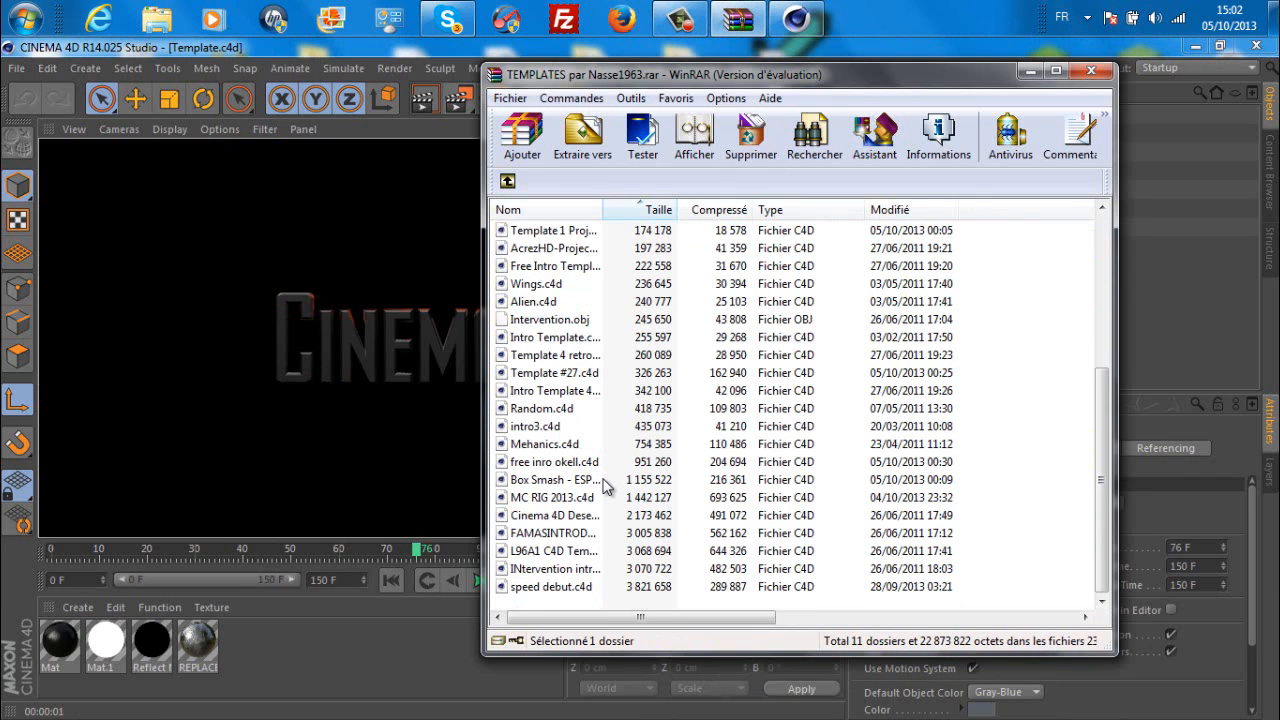
pyautogui.doubleClick(517, 443)
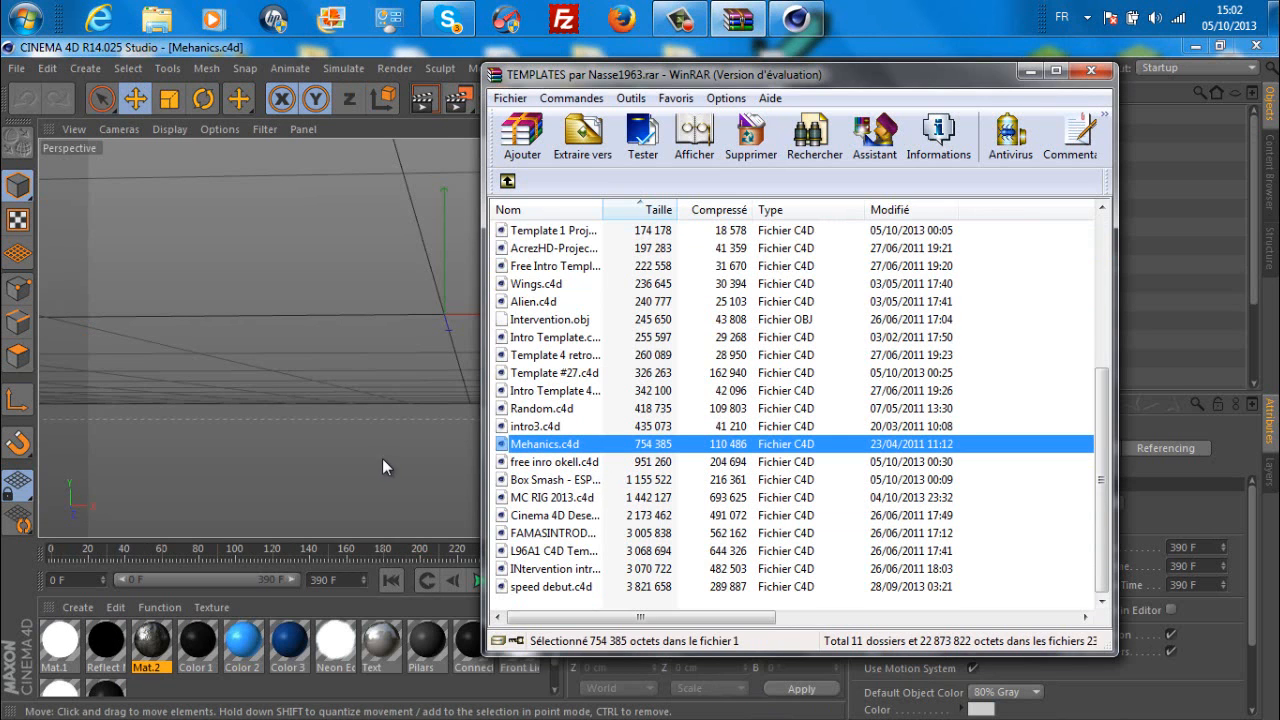
# - Play the Mehanics animation from frame 0, stop it, and render the current frame in the viewport despite the missing texture
pyautogui.click(50, 550)
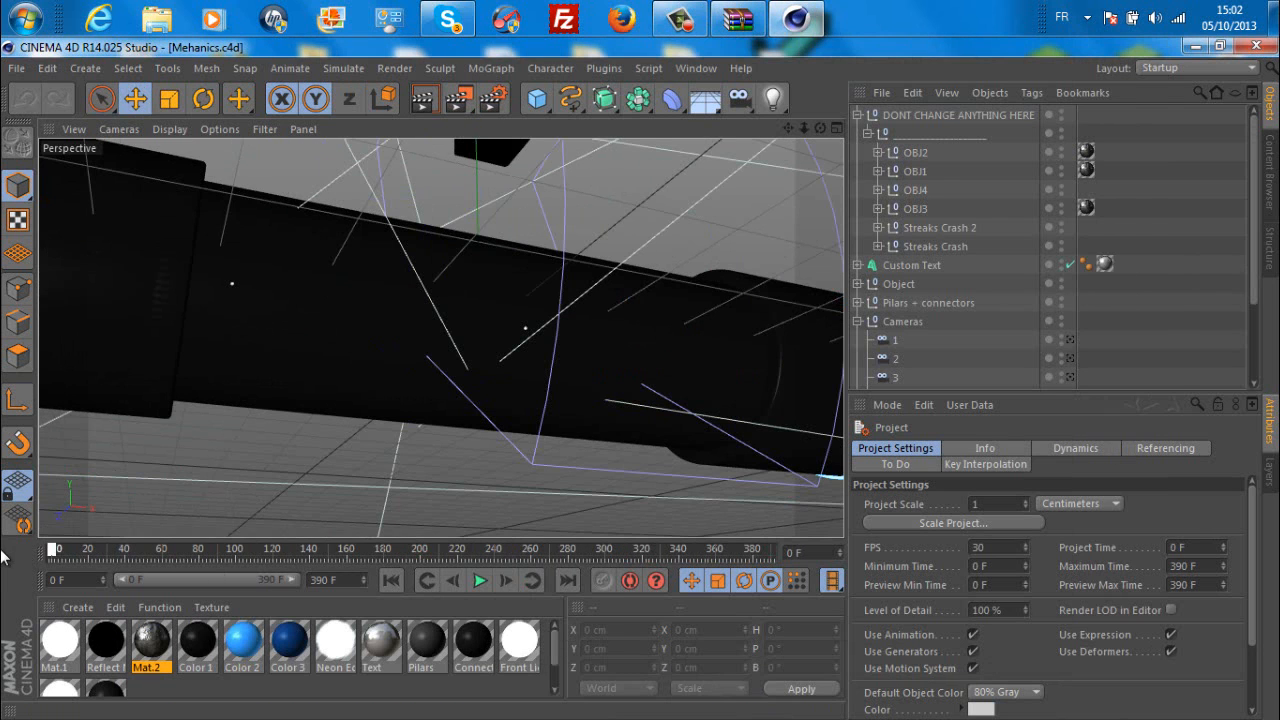
pyautogui.click(479, 580)
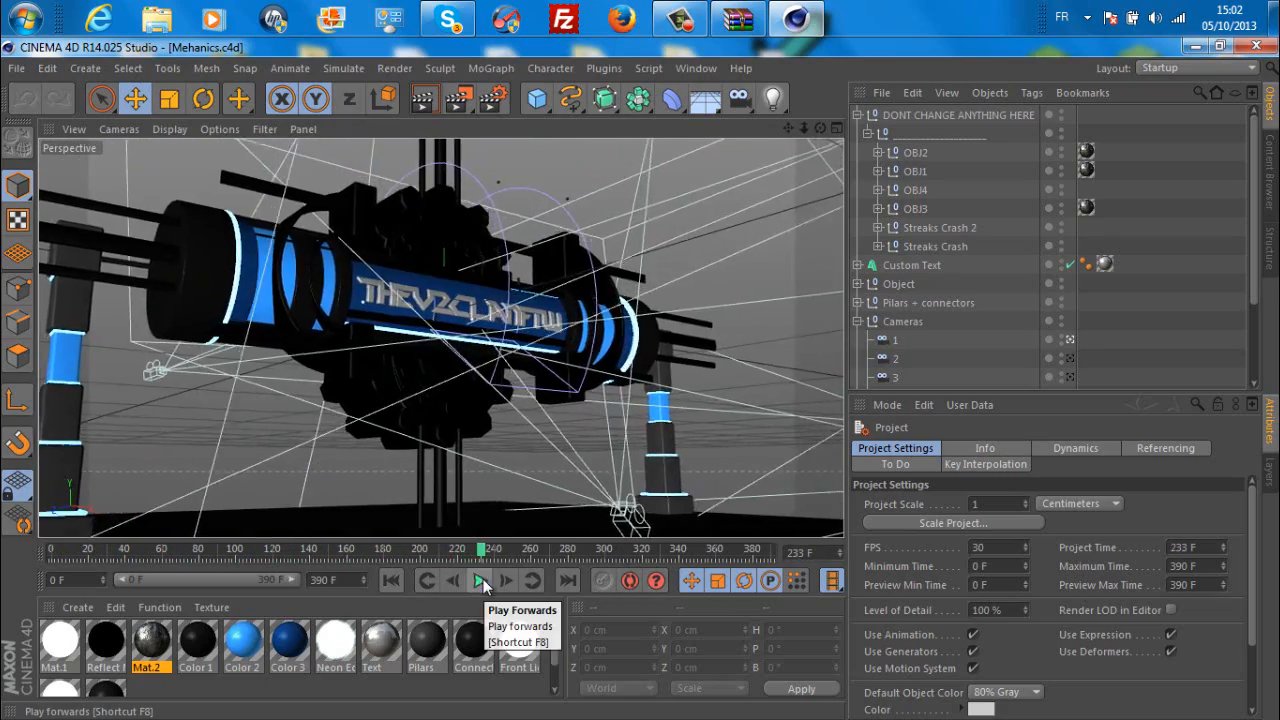
pyautogui.click(481, 580)
pyautogui.click(423, 98)
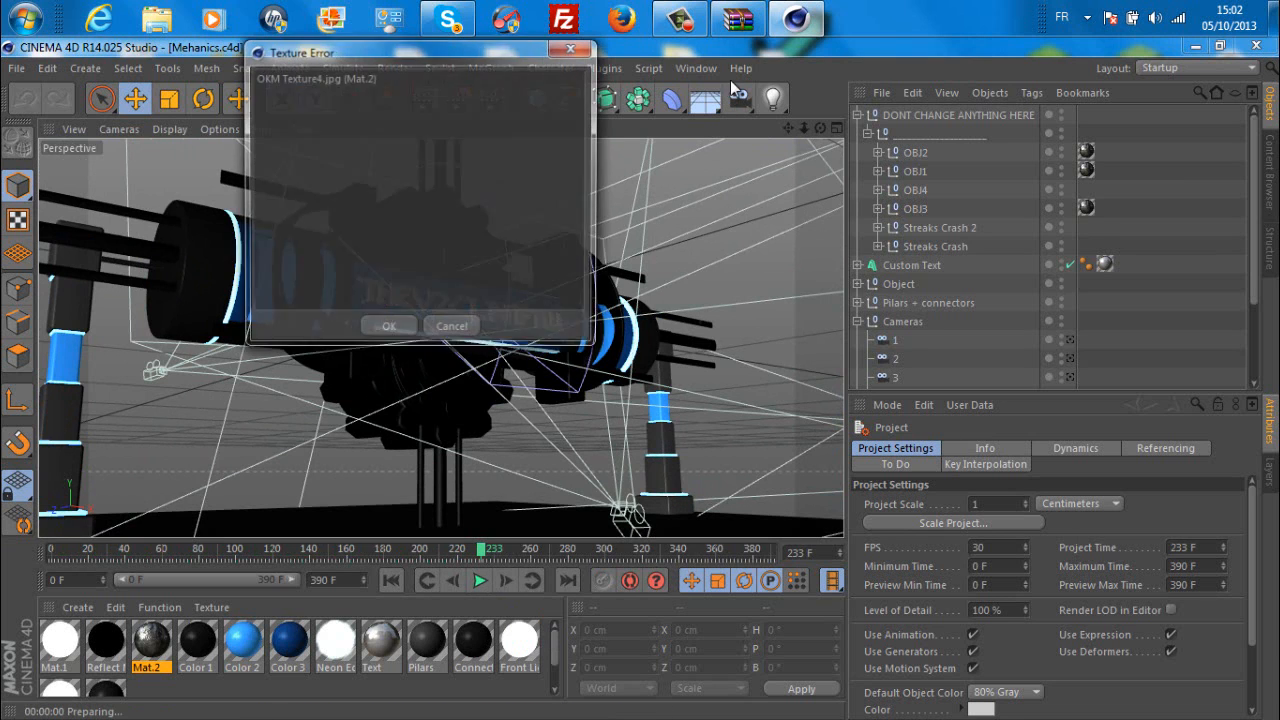
pyautogui.click(394, 333)
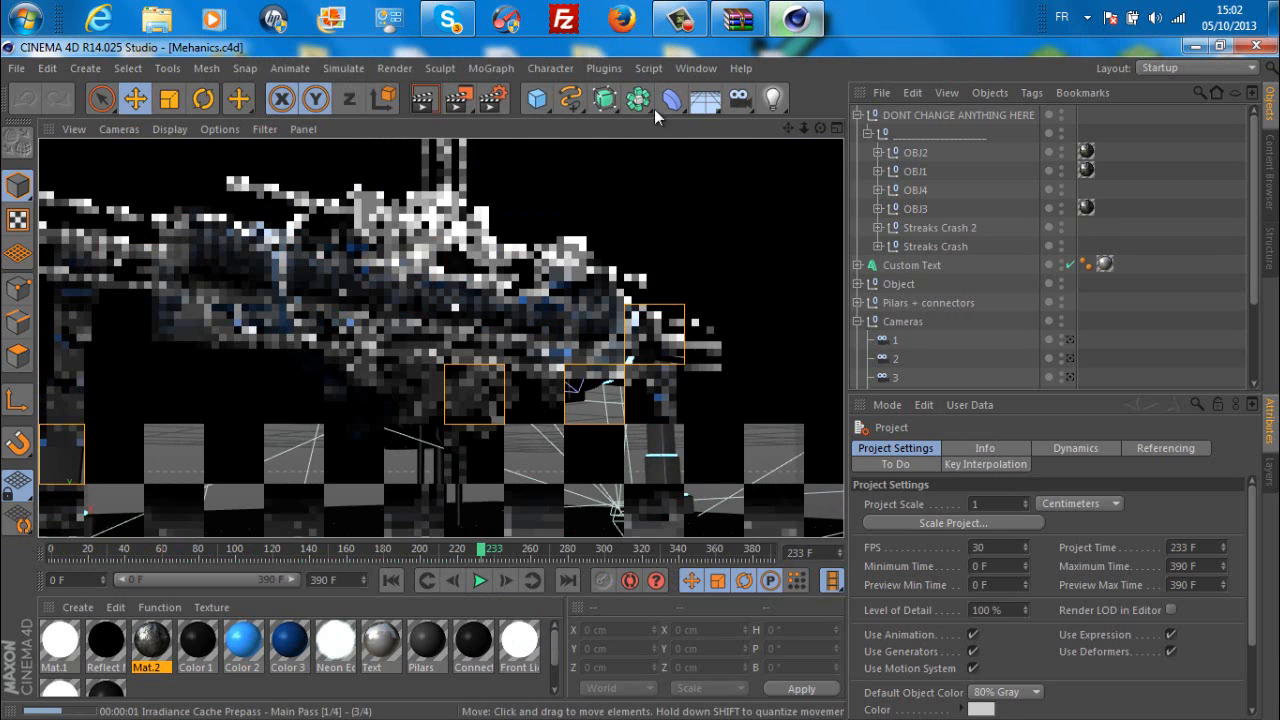
# - Switch to the WinRAR archive, open free inro okell.c4d in Cinema 4D, and close WinRAR
pyautogui.click(738, 18)
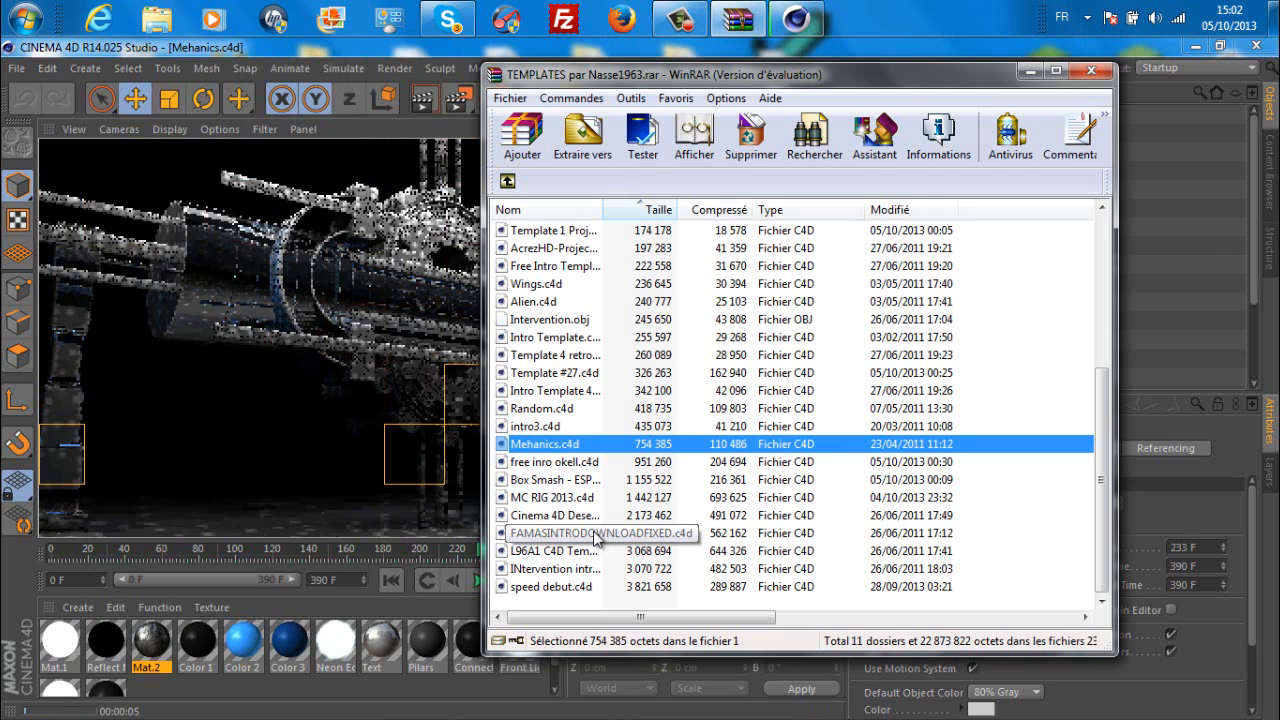
pyautogui.doubleClick(547, 462)
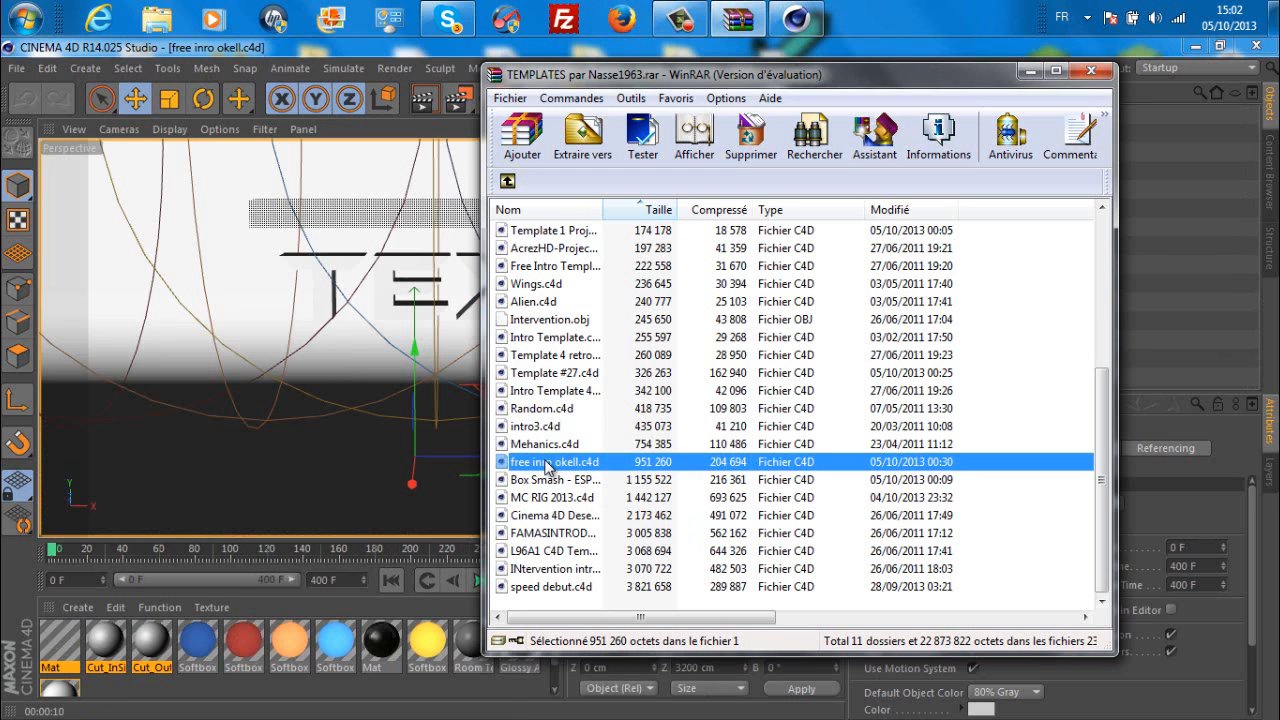
pyautogui.click(1099, 70)
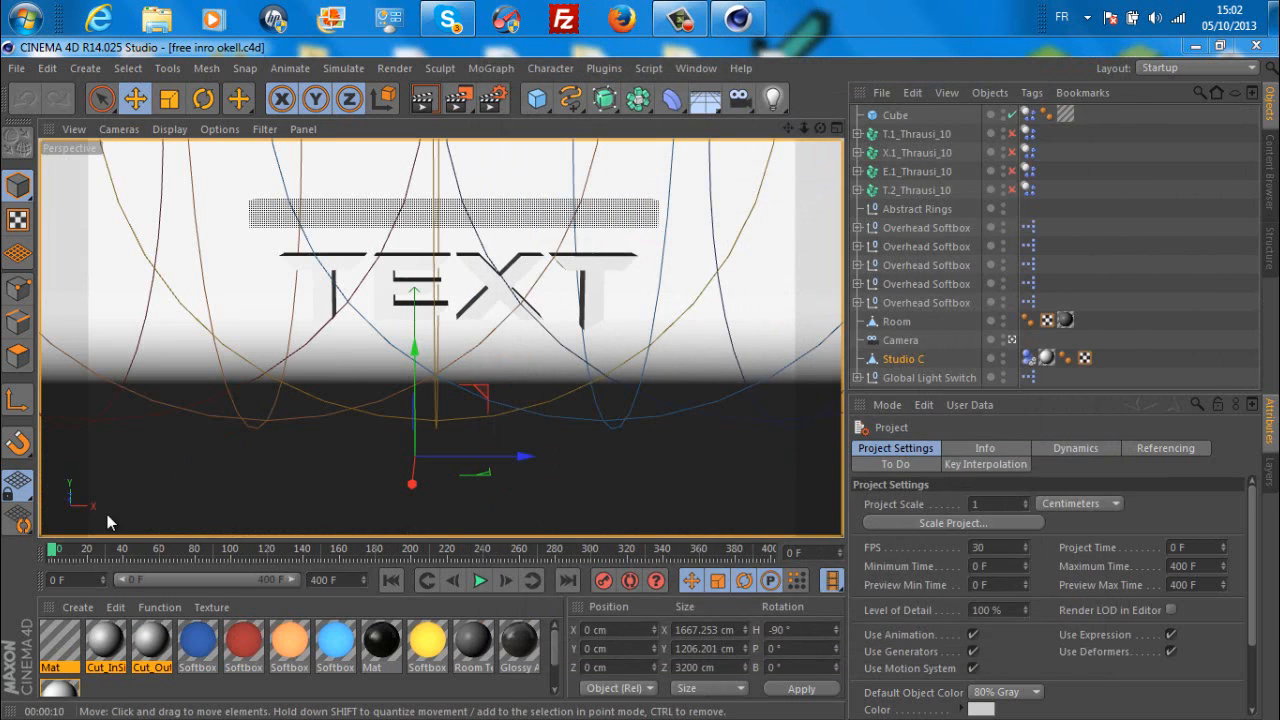
# - Play and stop the shattering text animation, and select the Thrausi letter objects one by one to point out the letters
pyautogui.click(480, 580)
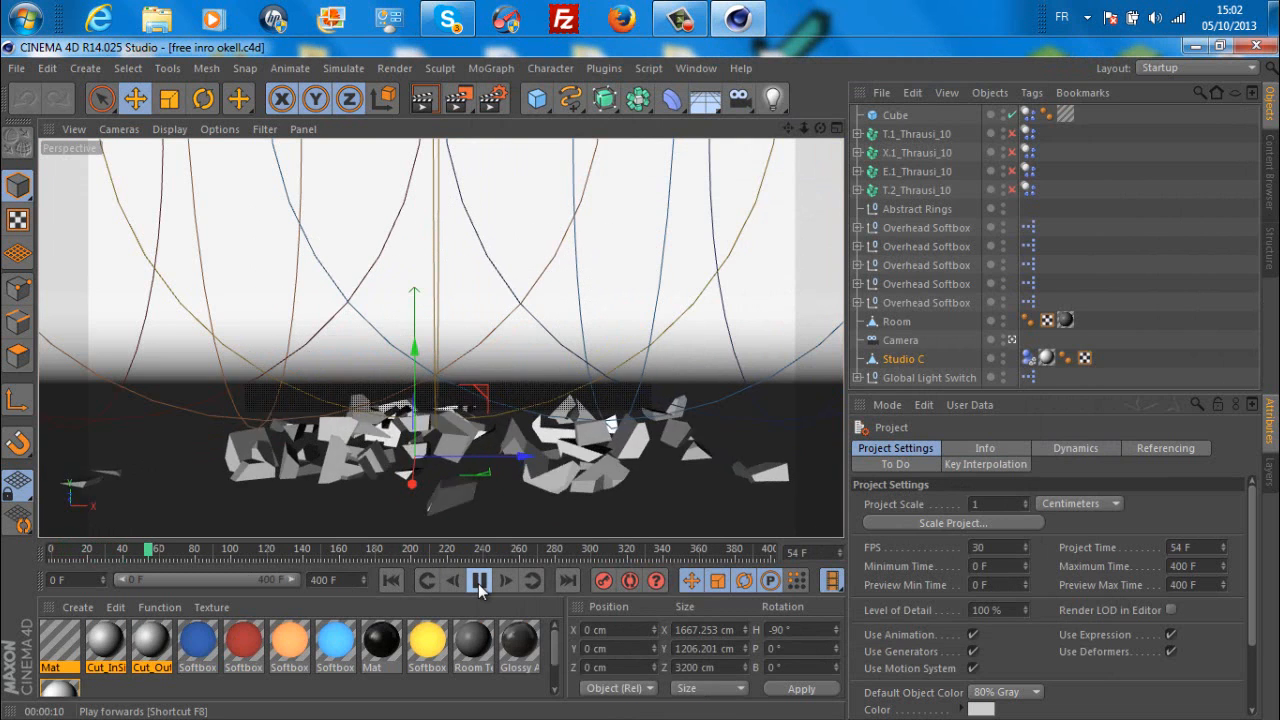
pyautogui.click(480, 582)
pyautogui.click(904, 190)
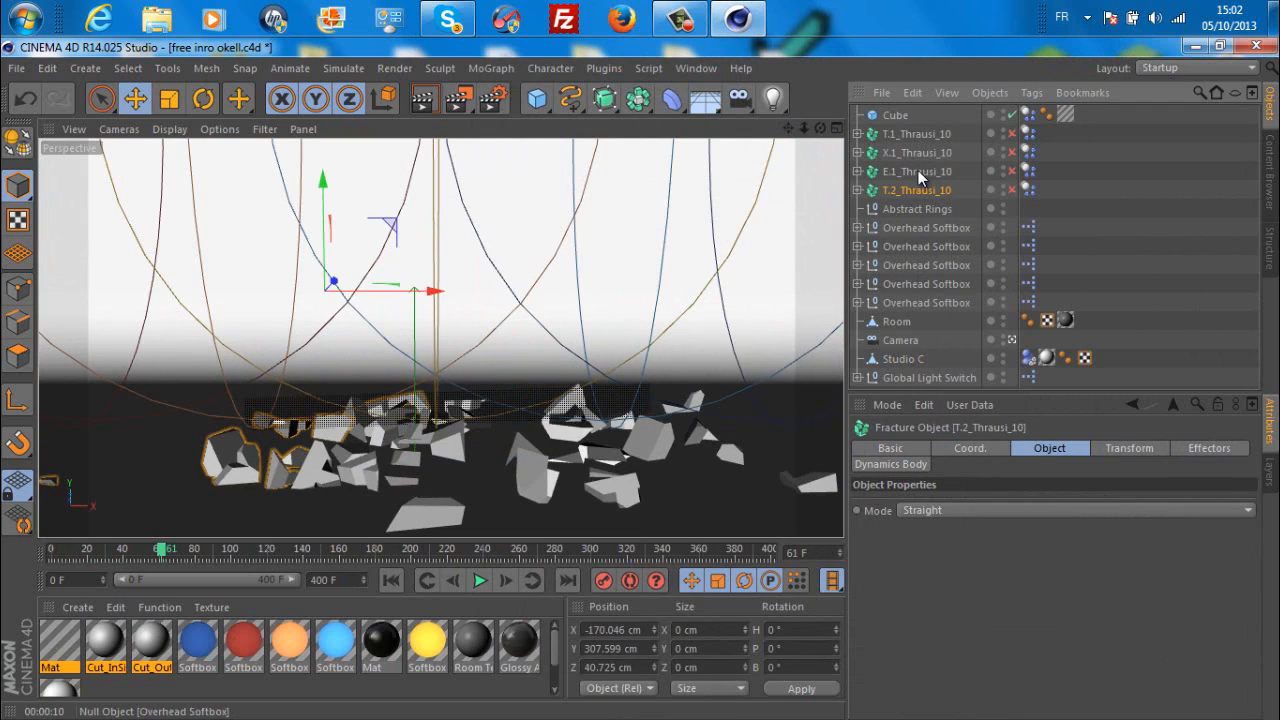
pyautogui.click(915, 170)
pyautogui.click(916, 155)
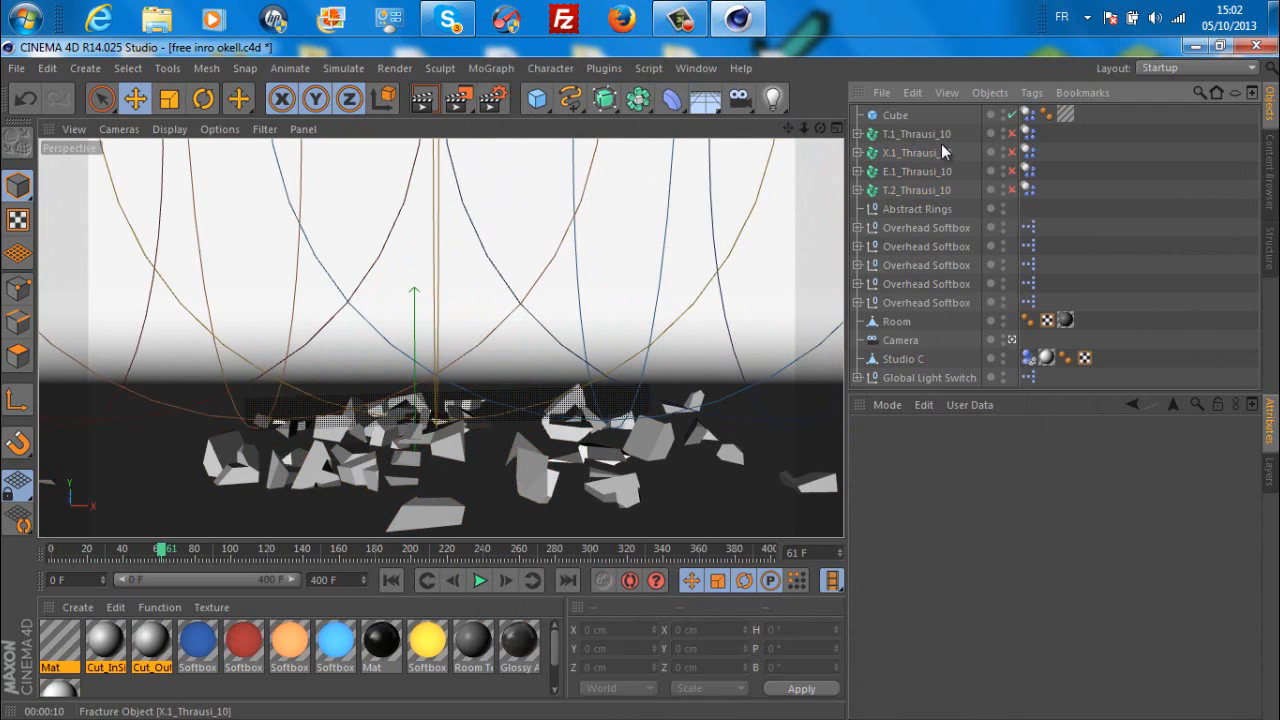
pyautogui.click(935, 137)
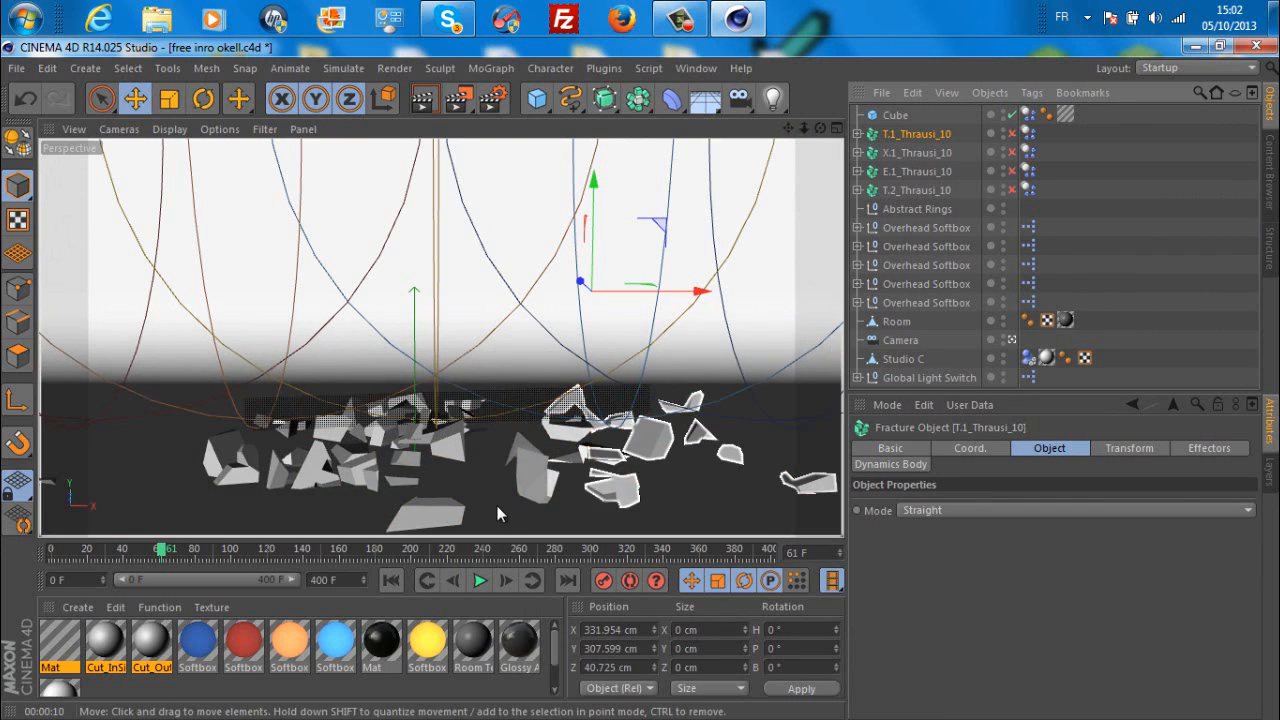
# - Replay the shattering text animation from frame 0, stop it at about frame 312, and minimize Cinema 4D
pyautogui.moveTo(165, 556); pyautogui.dragTo(141, 561)
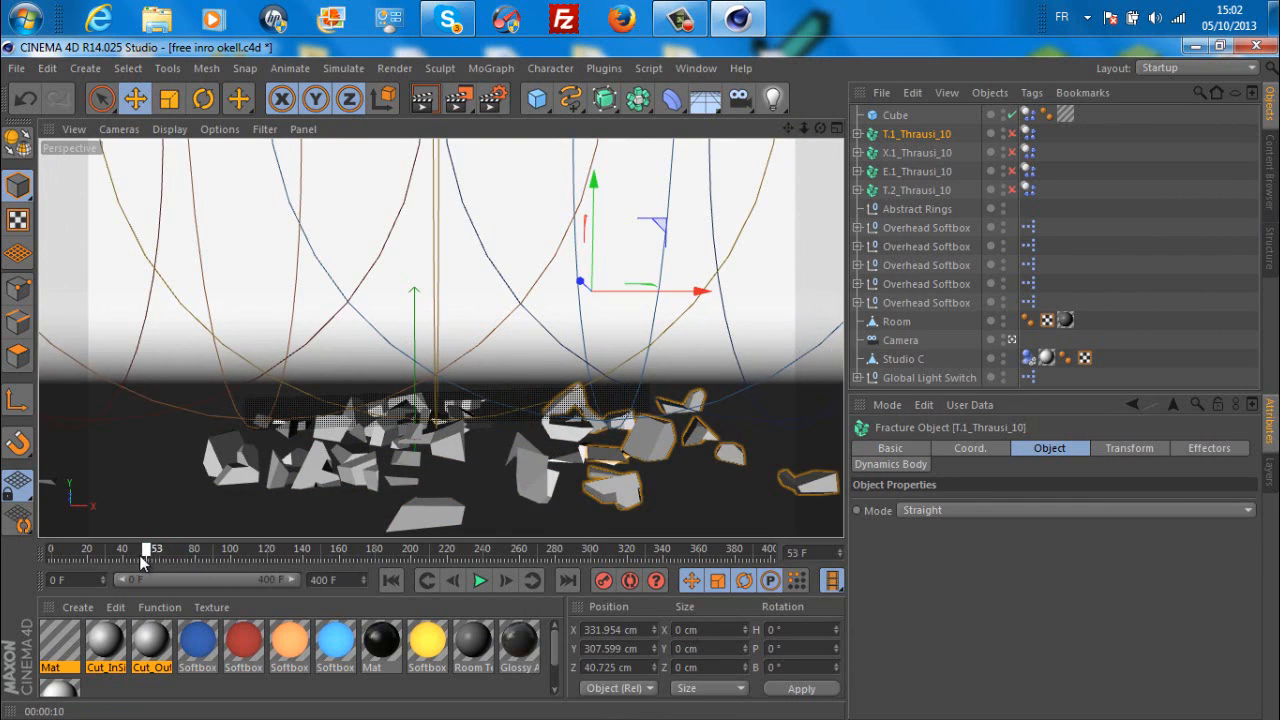
pyautogui.press('Return')
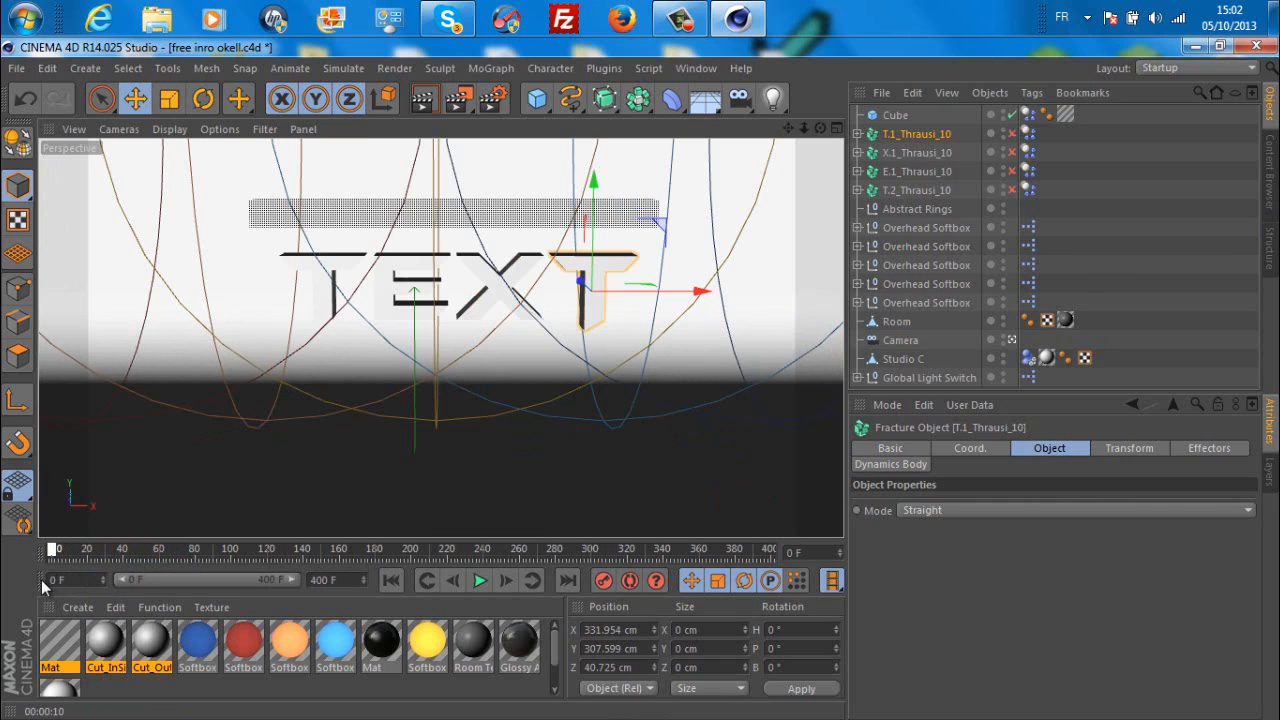
pyautogui.moveTo(57, 580); pyautogui.dragTo(617, 585)
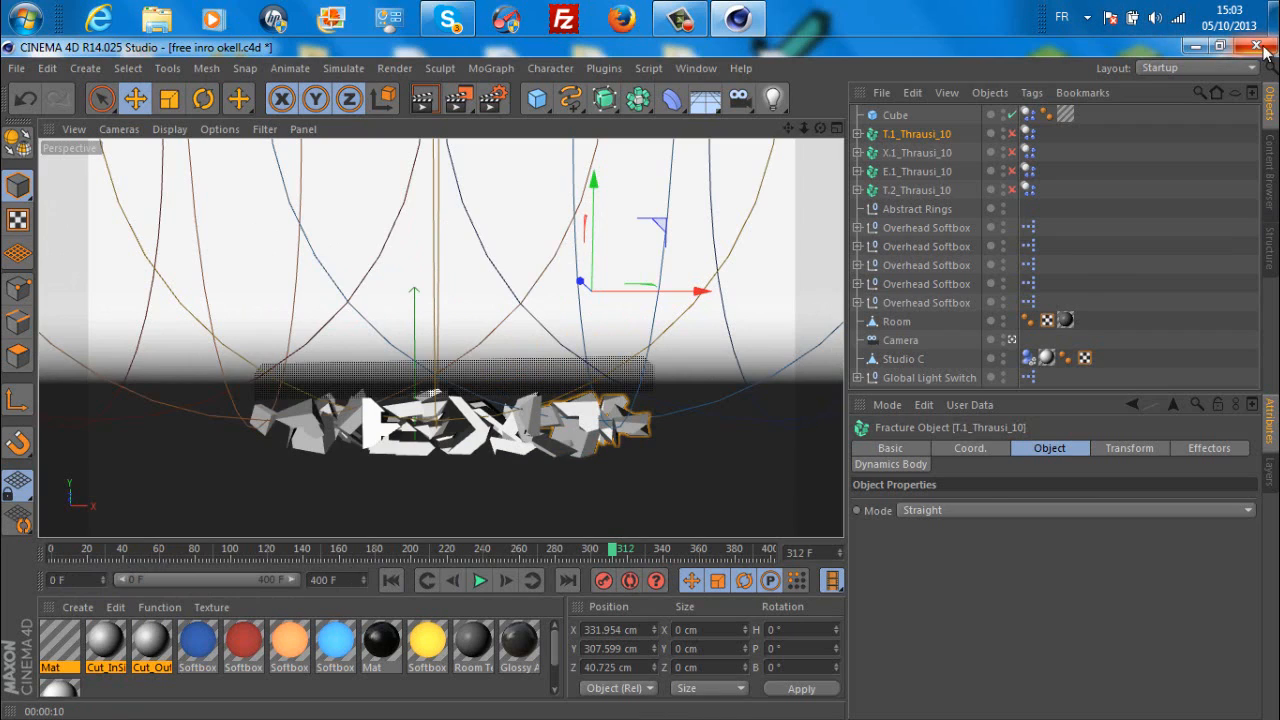
pyautogui.click(1196, 46)
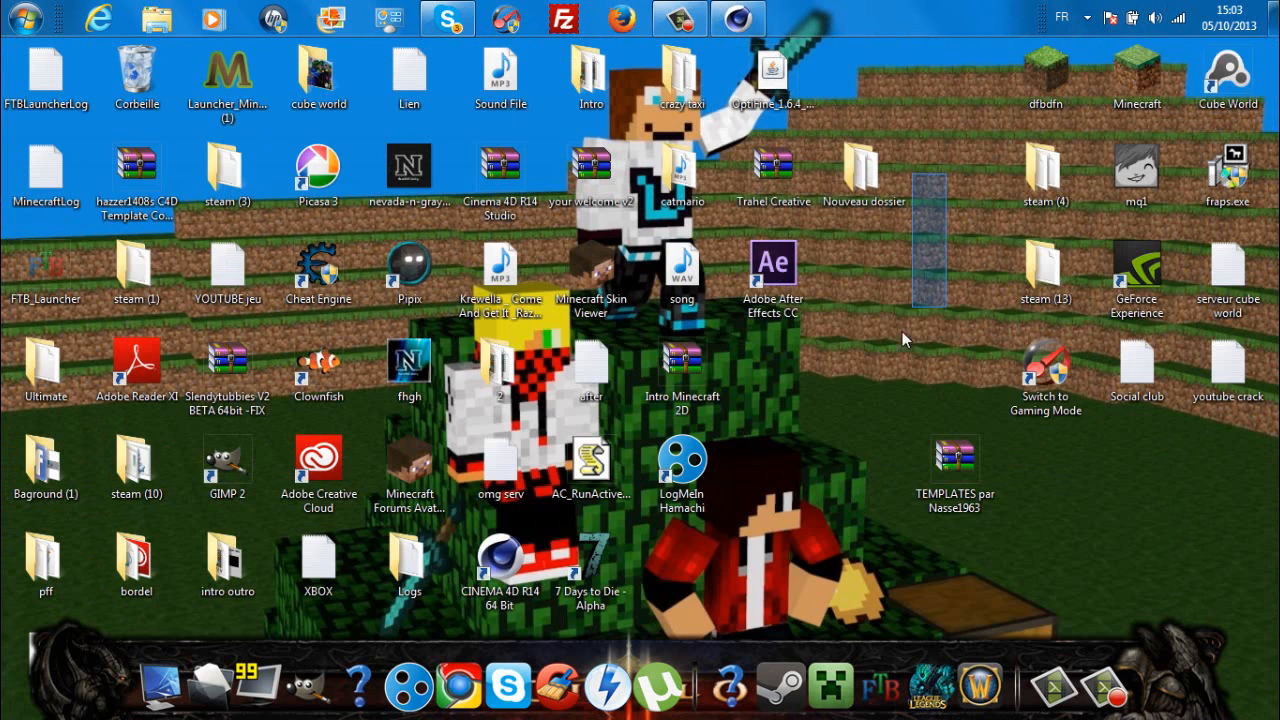
# - Hide the desktop icons and show them again
pyautogui.rightClick(864, 217)
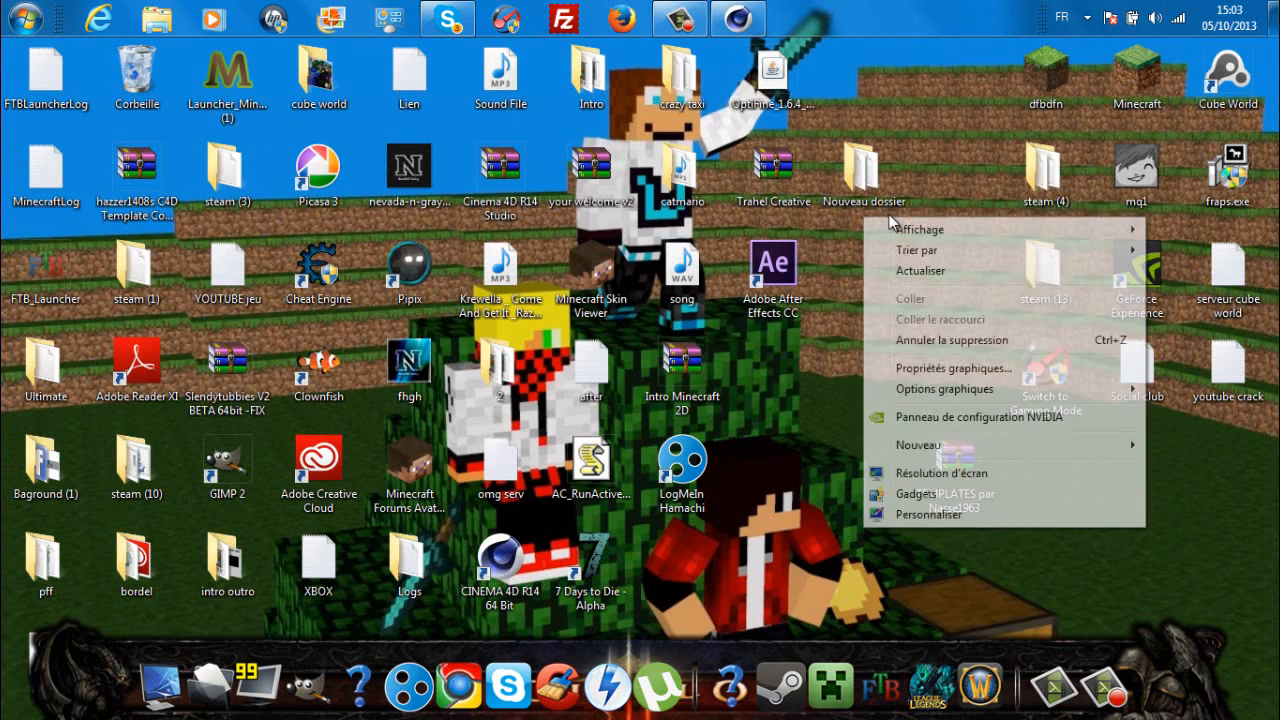
pyautogui.moveTo(893, 229)
pyautogui.click(809, 340)
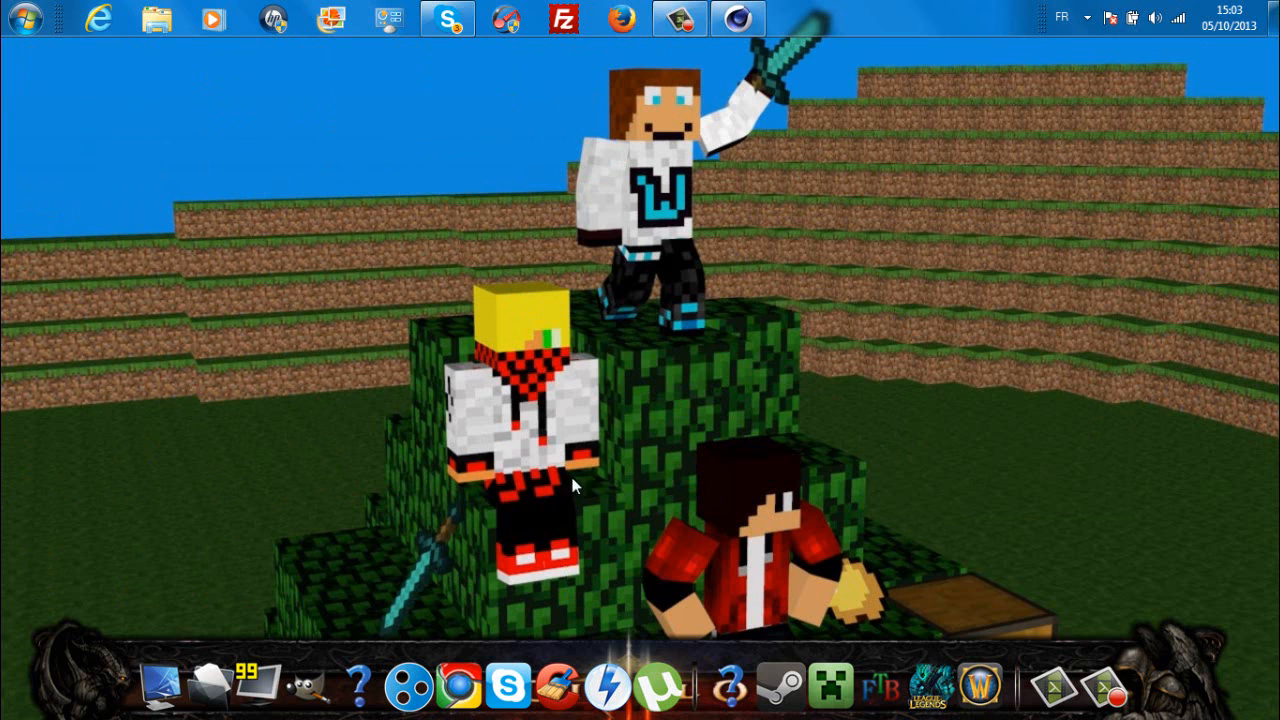
pyautogui.rightClick(785, 230)
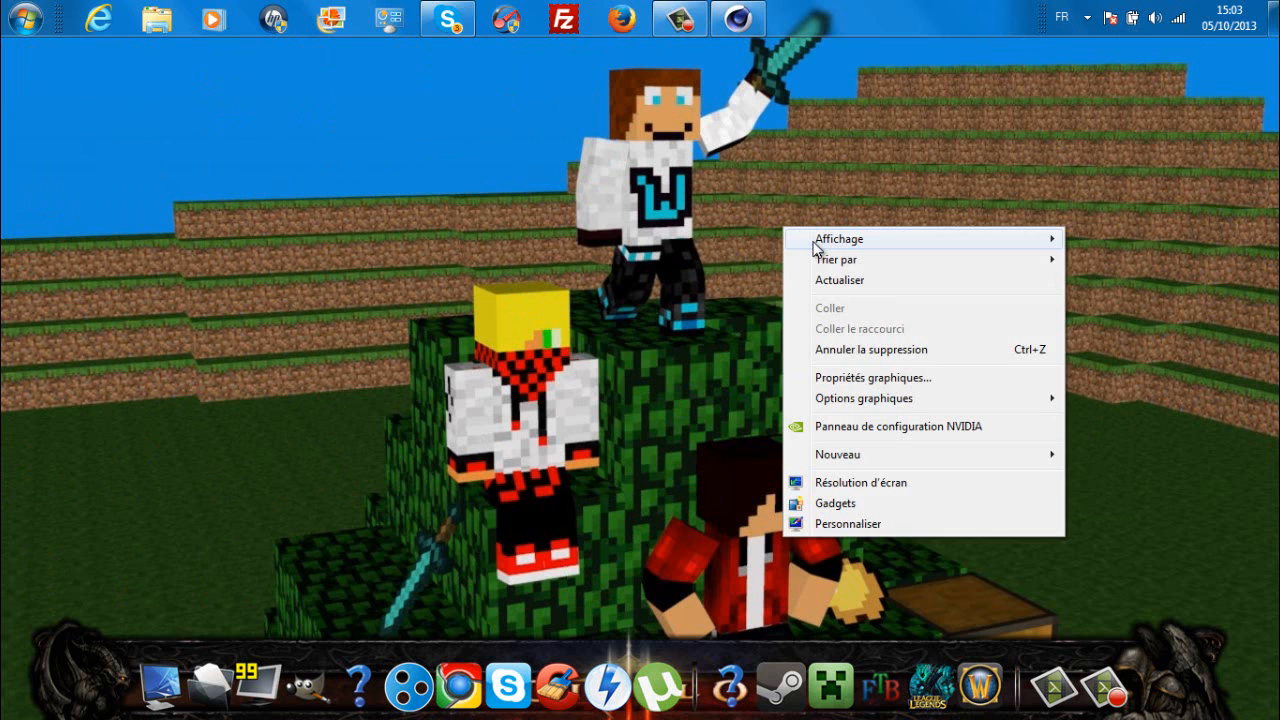
pyautogui.moveTo(820, 236)
pyautogui.click(704, 364)
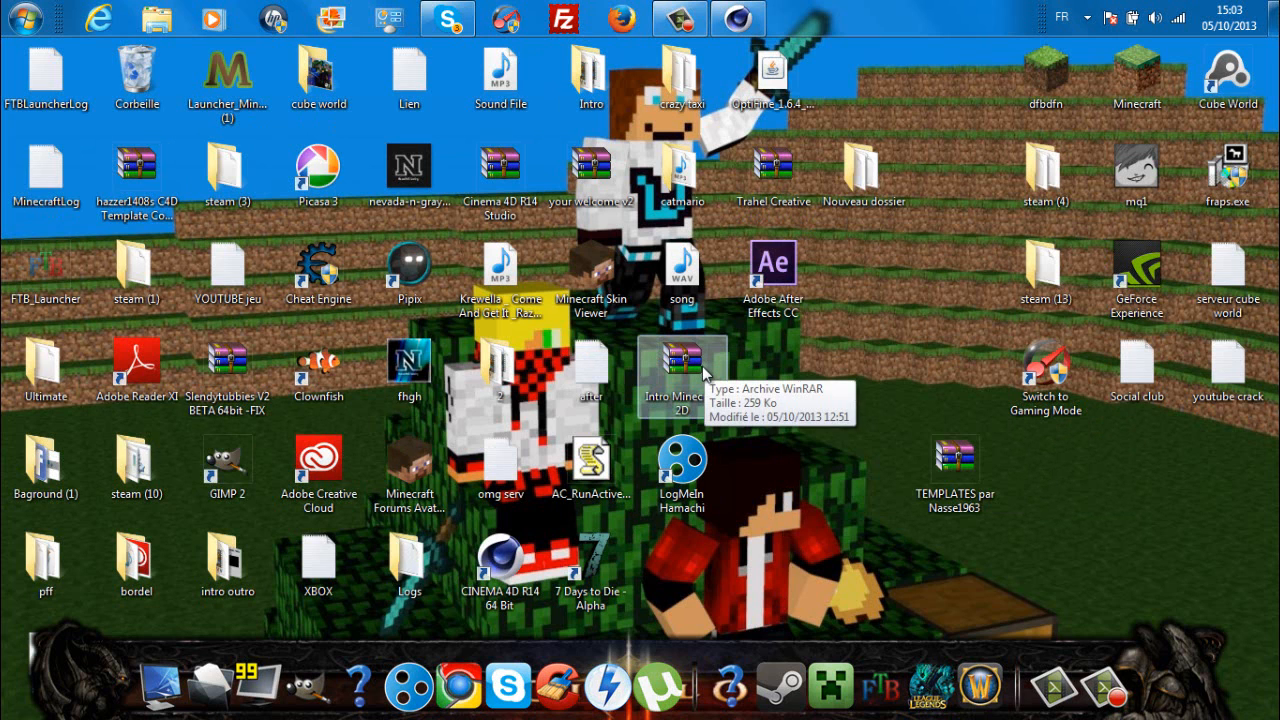
pyautogui.doubleClick(703, 369)
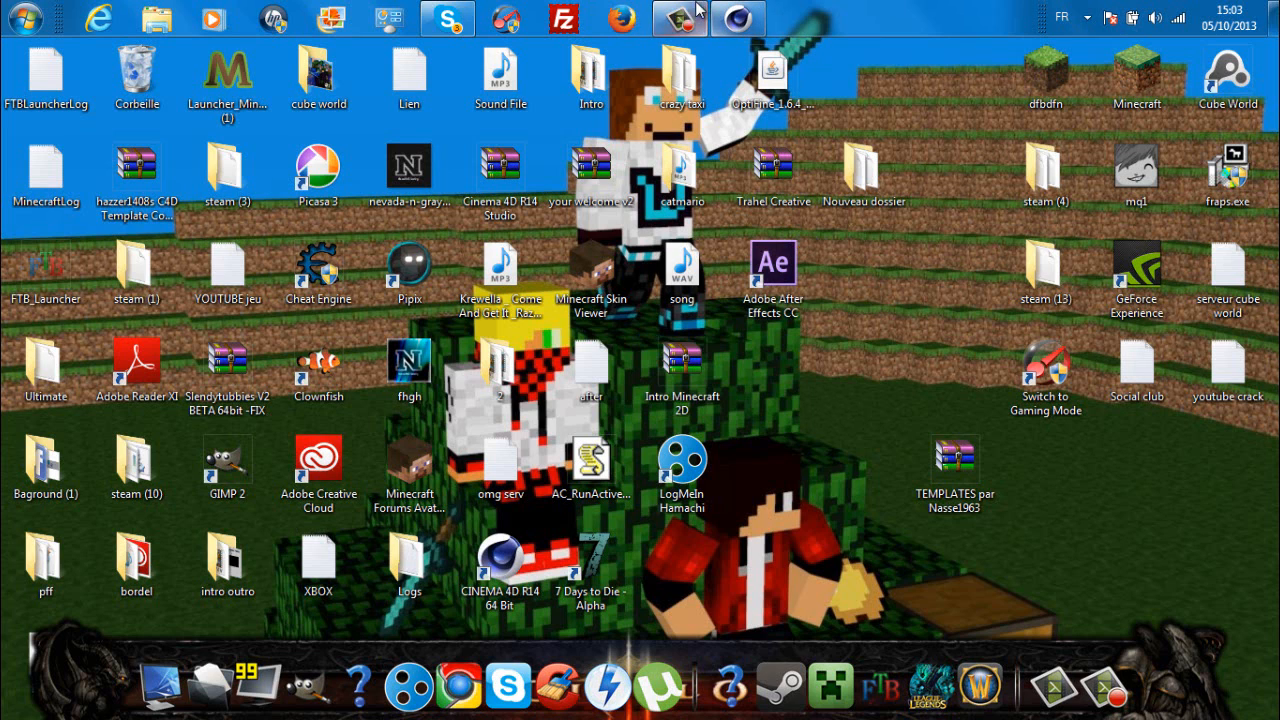
pyautogui.click(695, 12)
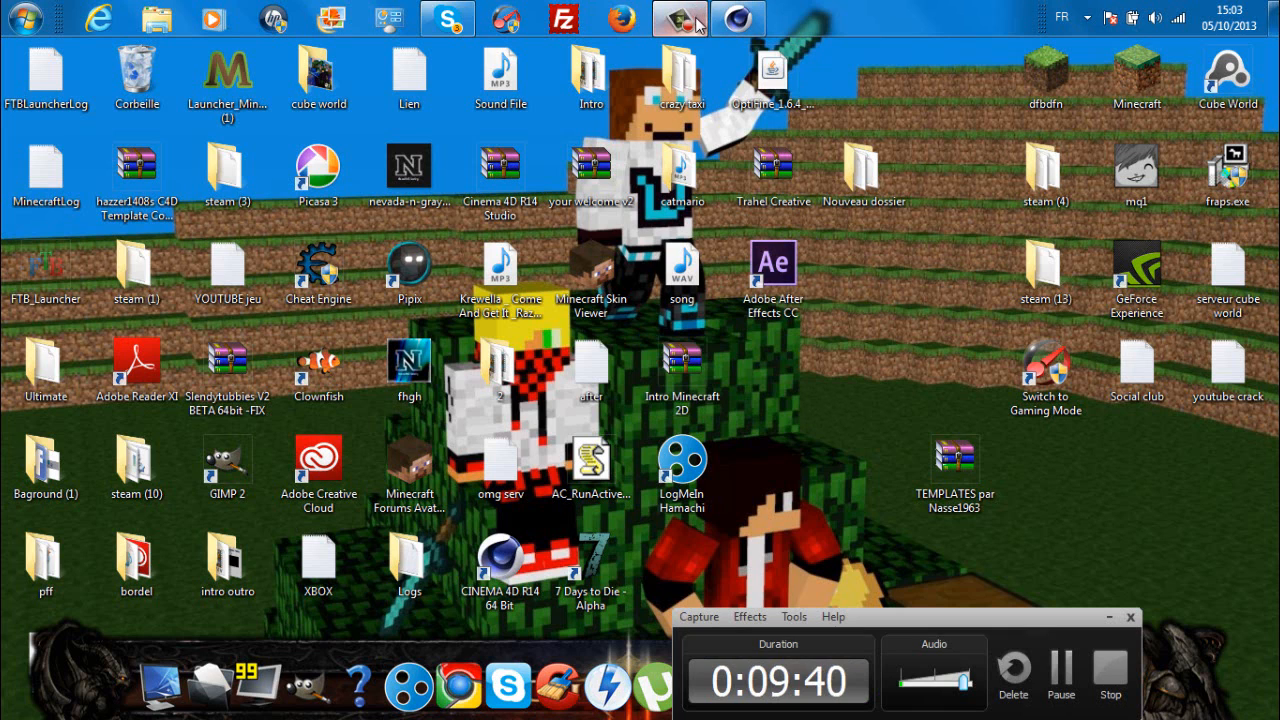